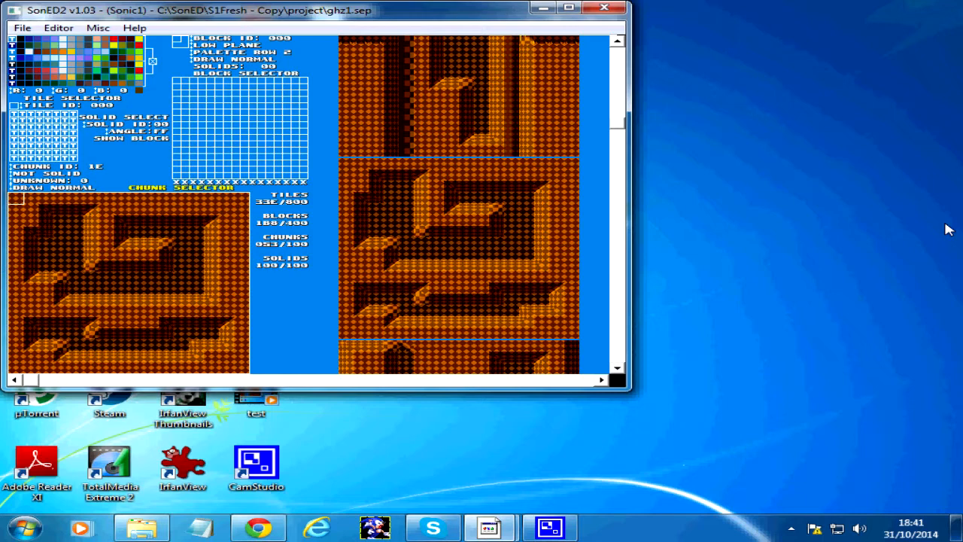
Step: Pick the plain checkered block from chunk 1E, inspect one of its tiles, and close SonED2
left_click(230, 241)
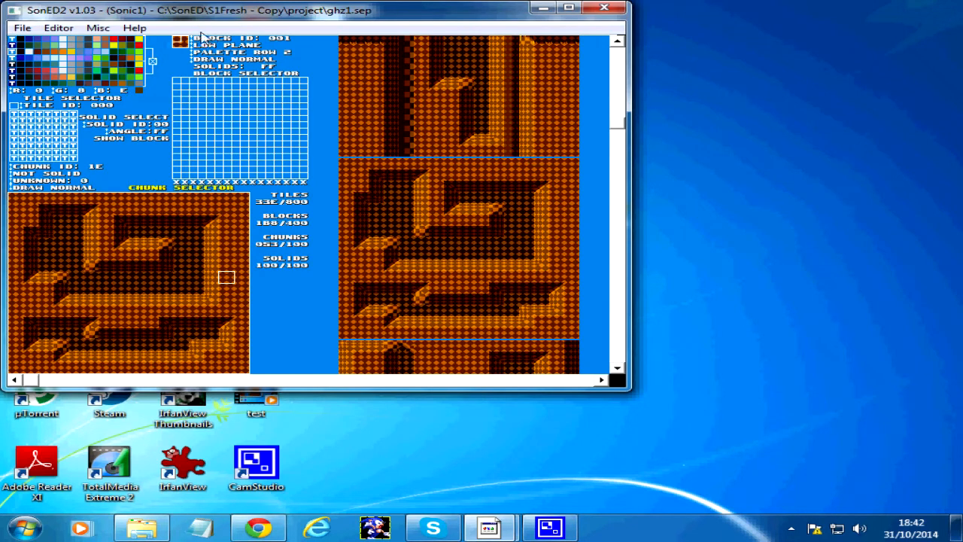
left_click(179, 44)
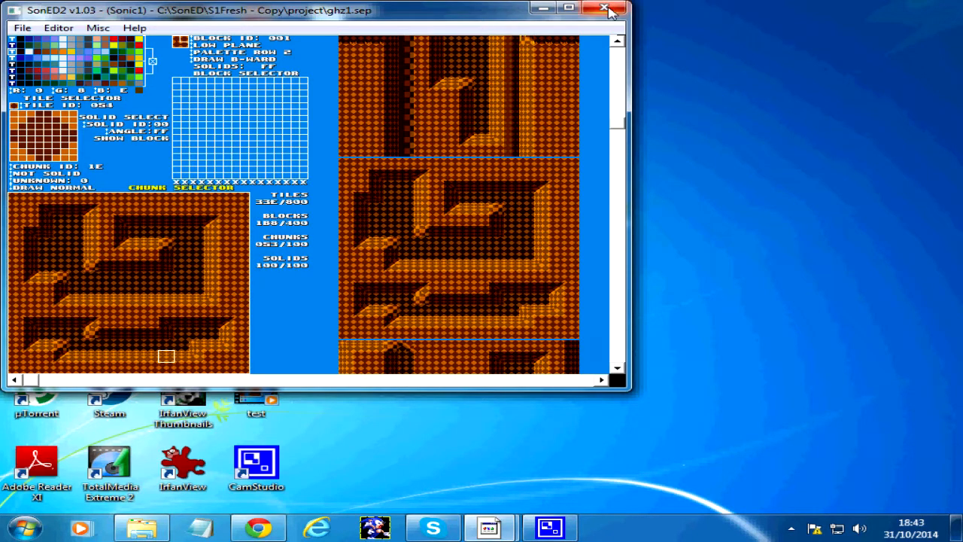
left_click(609, 9)
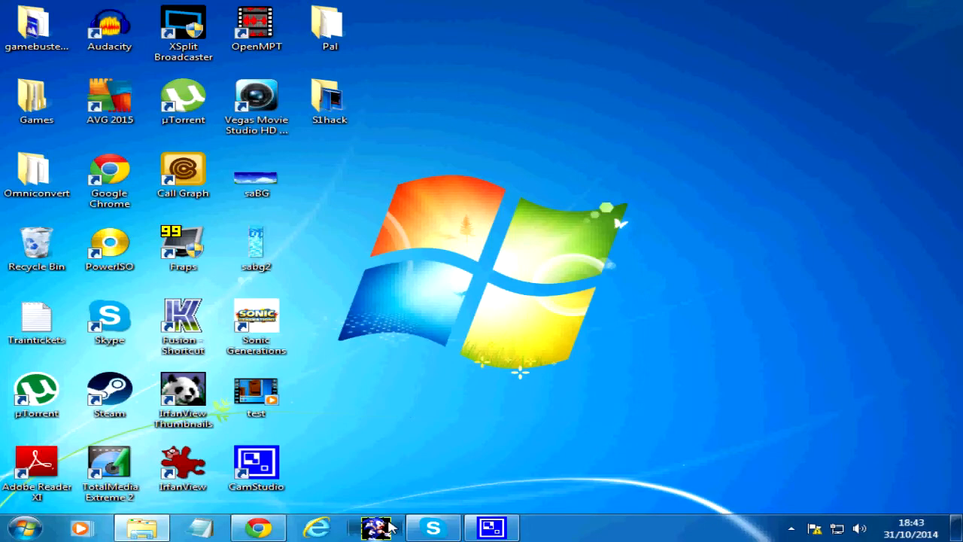
Step: Switch to S1MapEd and unload all of its loaded data
left_click(375, 527)
left_click_drag(605, 125, 611, 68)
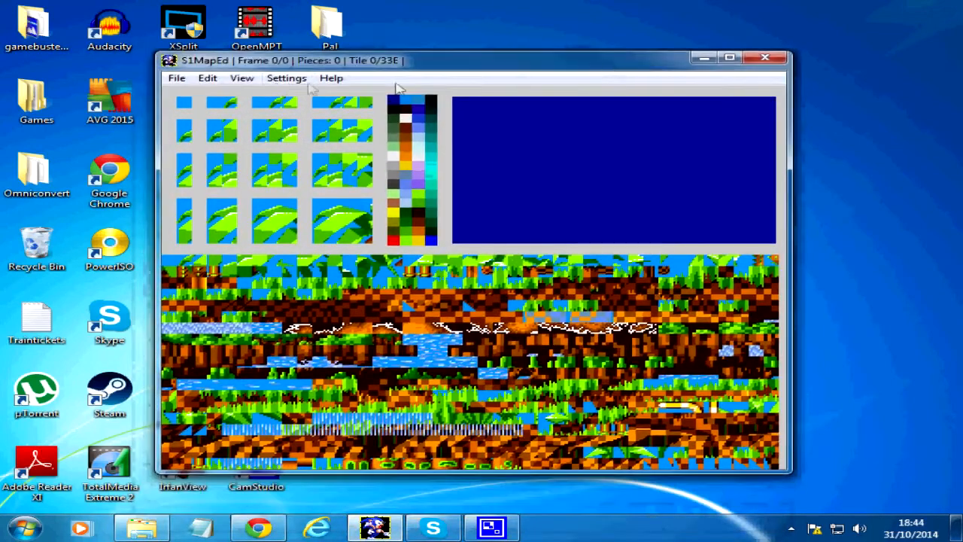
left_click(176, 78)
mouse_move(225, 125)
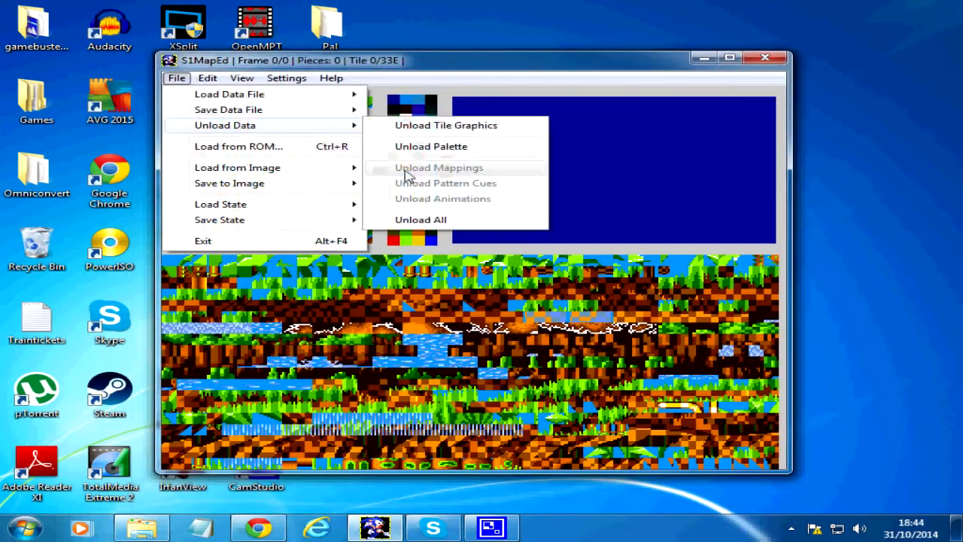
left_click(427, 218)
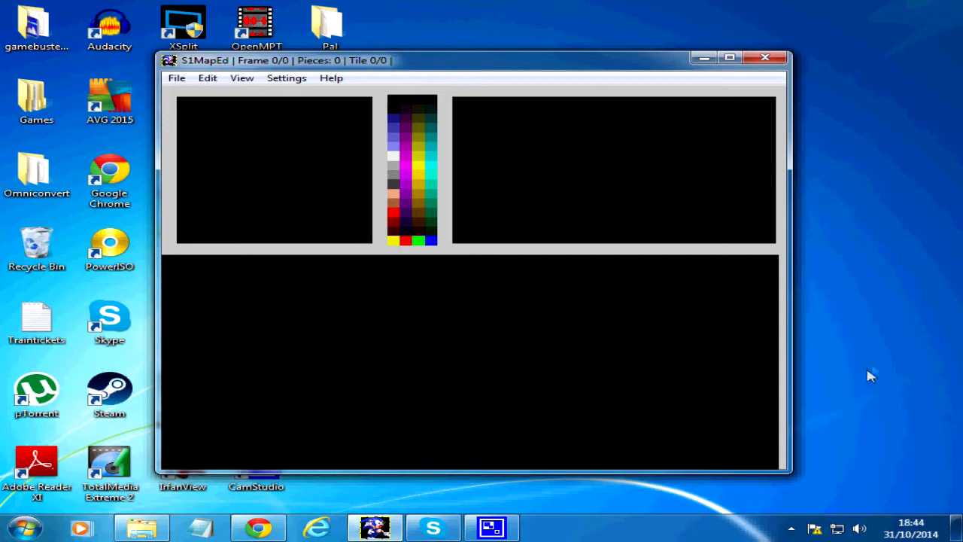
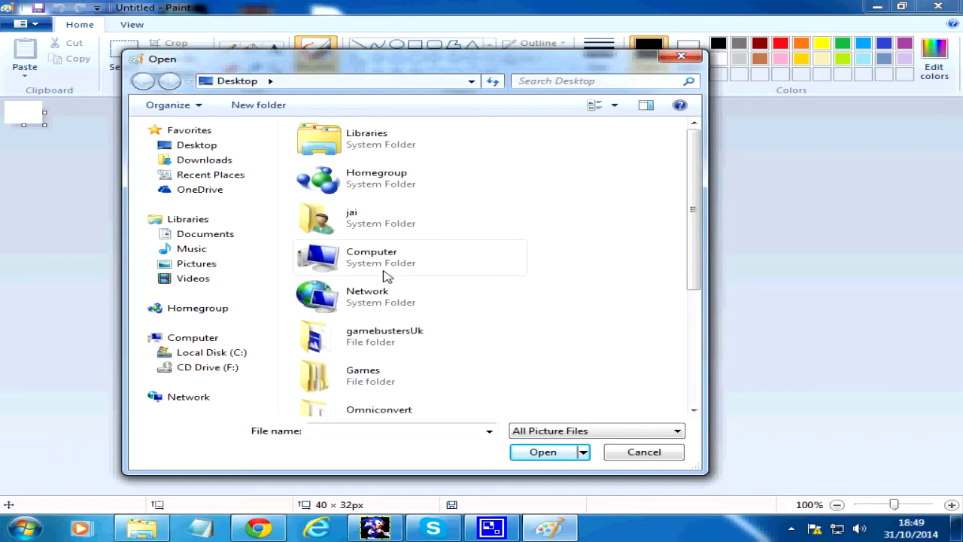
Step: Open the ghz totem image in Paint from the SonED\SonMapEd\sonic sprites folder on drive C
double_click(361, 156)
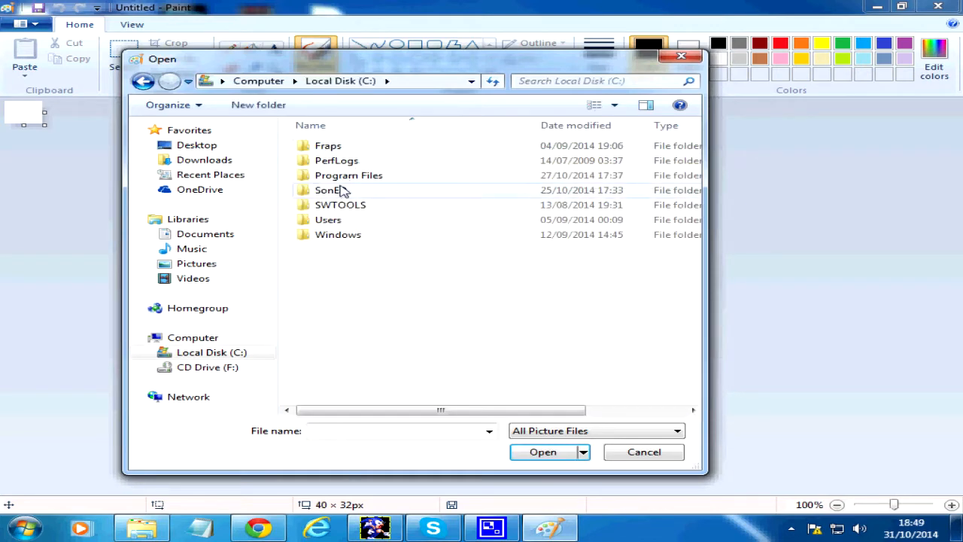
double_click(340, 191)
scroll(376, 308, "down", 3)
scroll(358, 300, "down", 2)
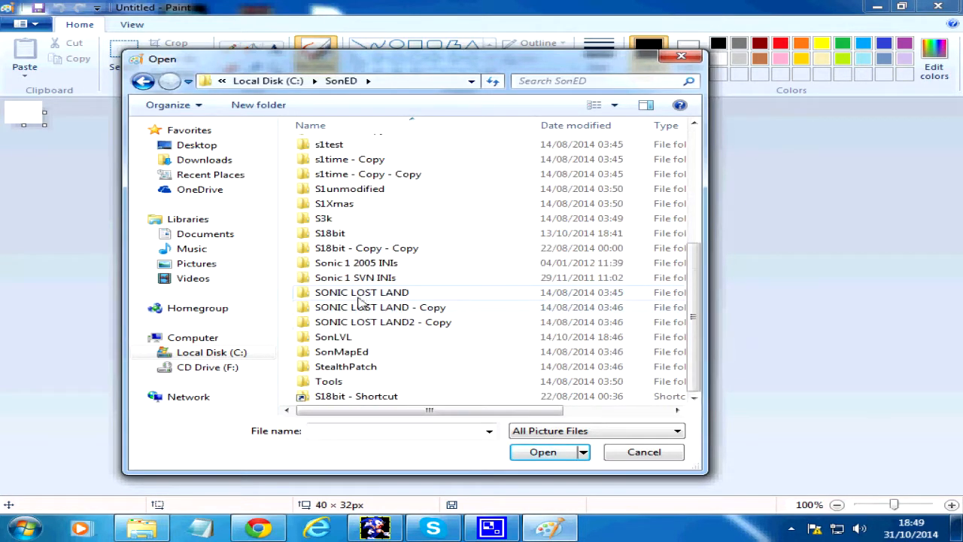
double_click(354, 349)
double_click(345, 190)
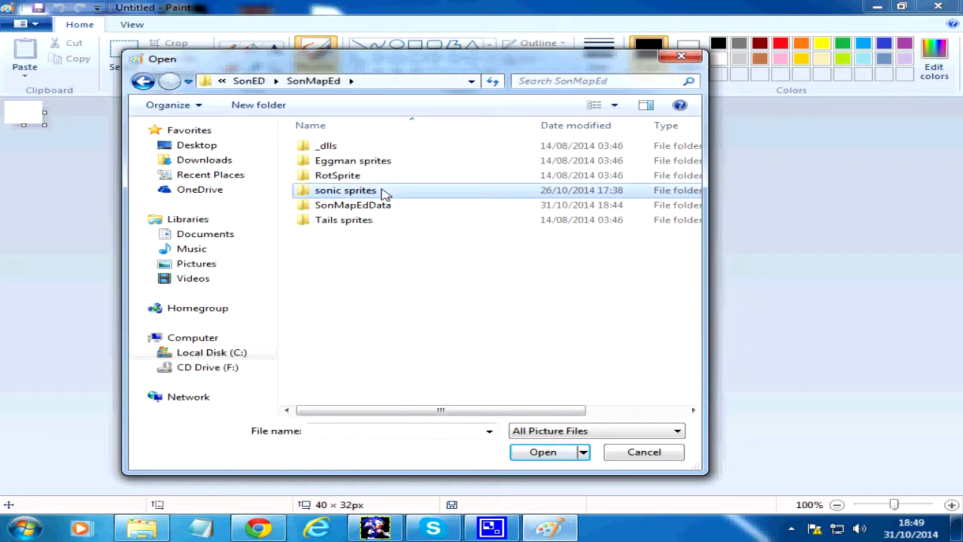
scroll(552, 241, "down", 6)
scroll(559, 246, "down", 8)
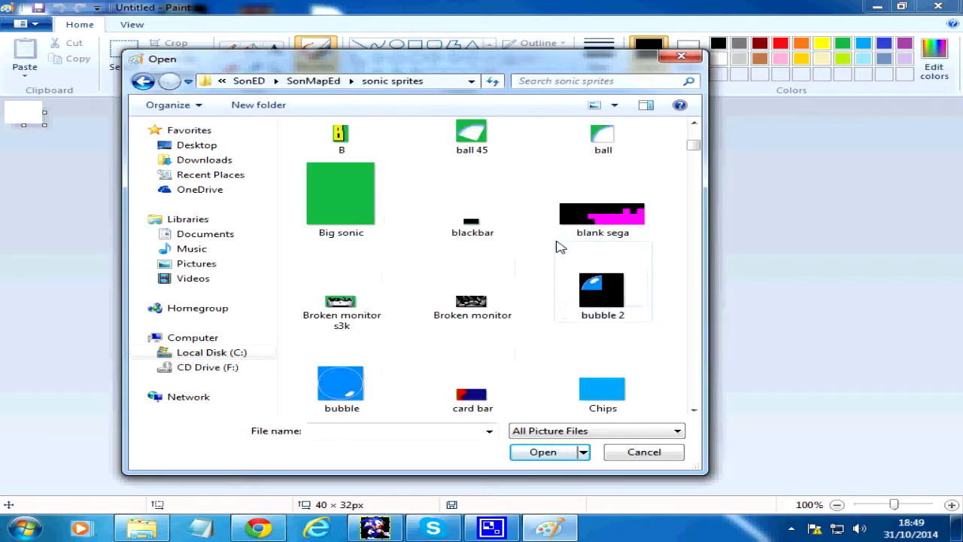
scroll(559, 247, "down", 6)
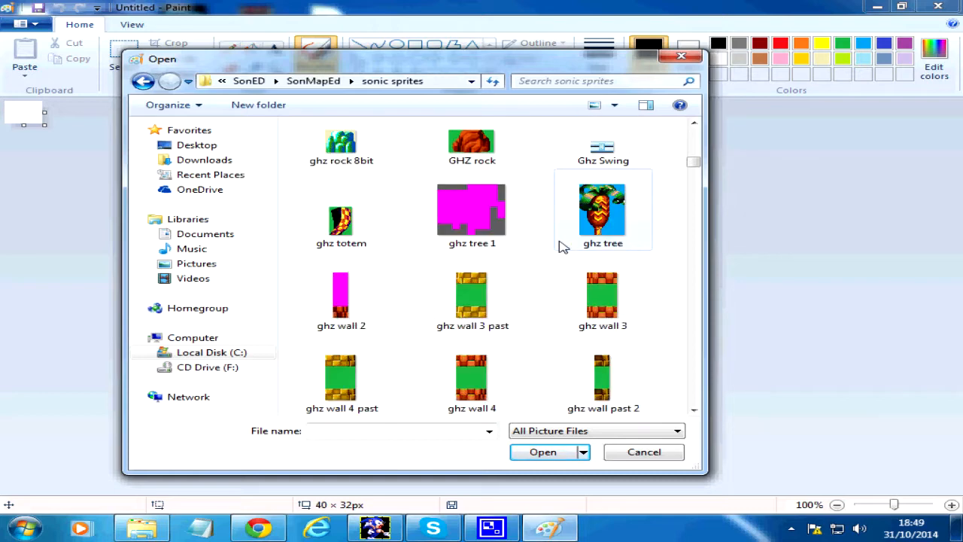
double_click(353, 239)
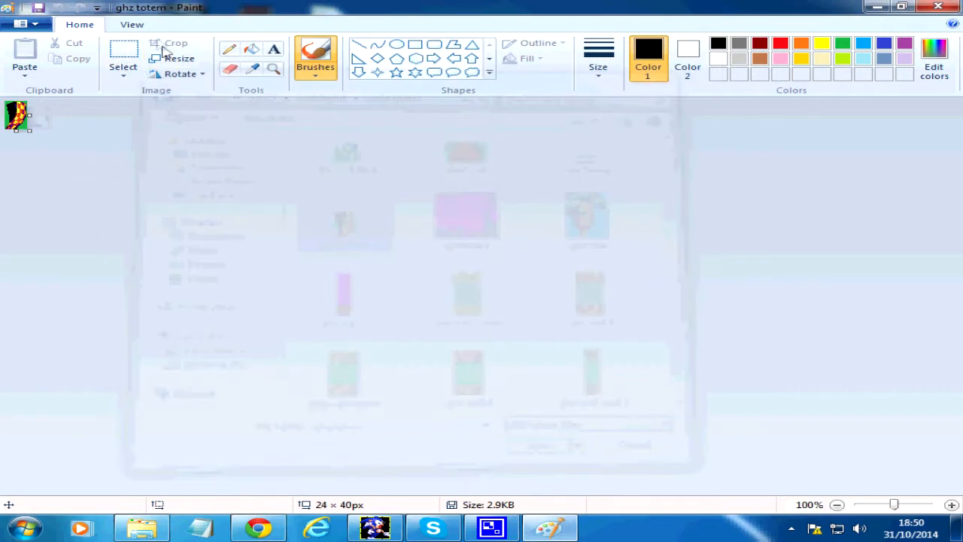
Step: Enlarge the totem image to 800% and check its pixel dimensions in the resize settings without resizing it
left_click(131, 24)
left_click(22, 56)
left_click(23, 56)
left_click(23, 57)
left_click(23, 57)
left_click(23, 56)
left_click(22, 57)
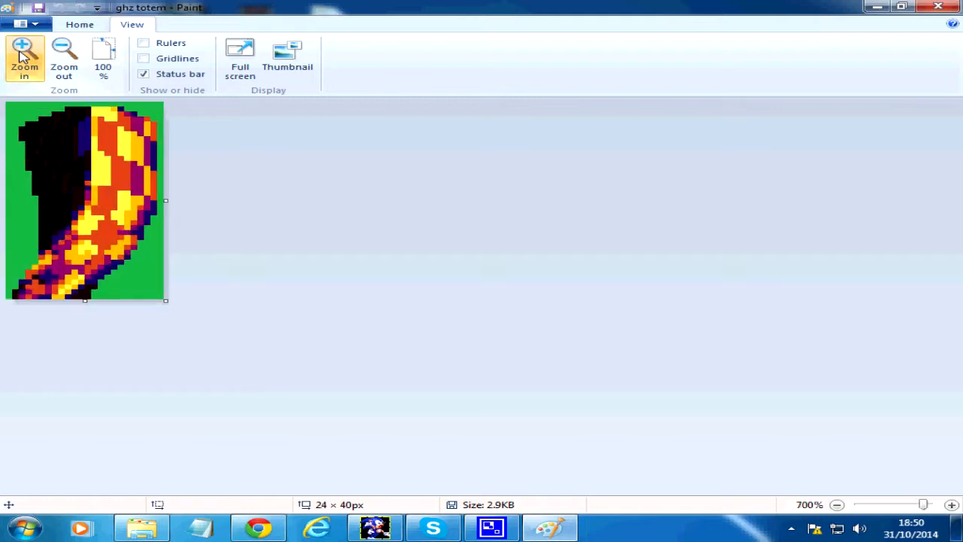
left_click(23, 56)
left_click(82, 24)
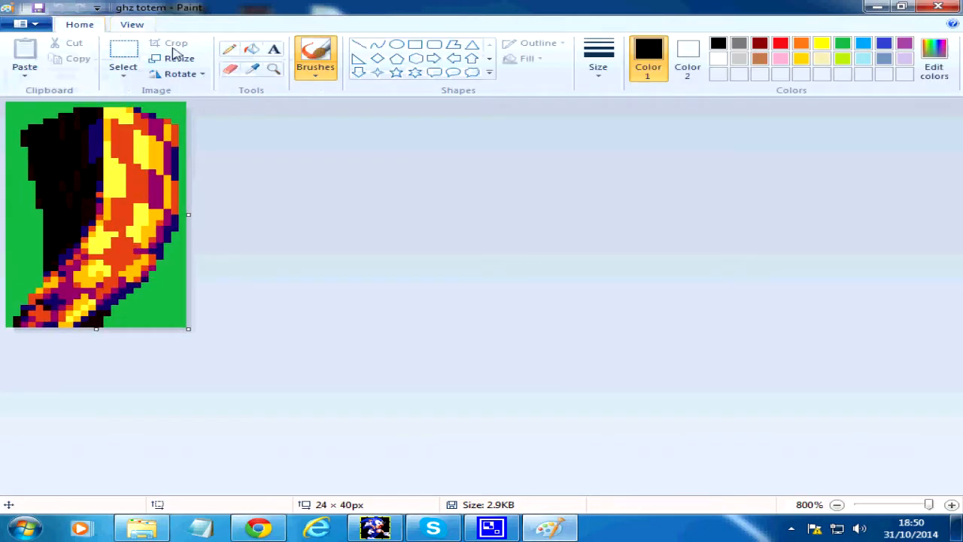
left_click(176, 58)
left_click(224, 110)
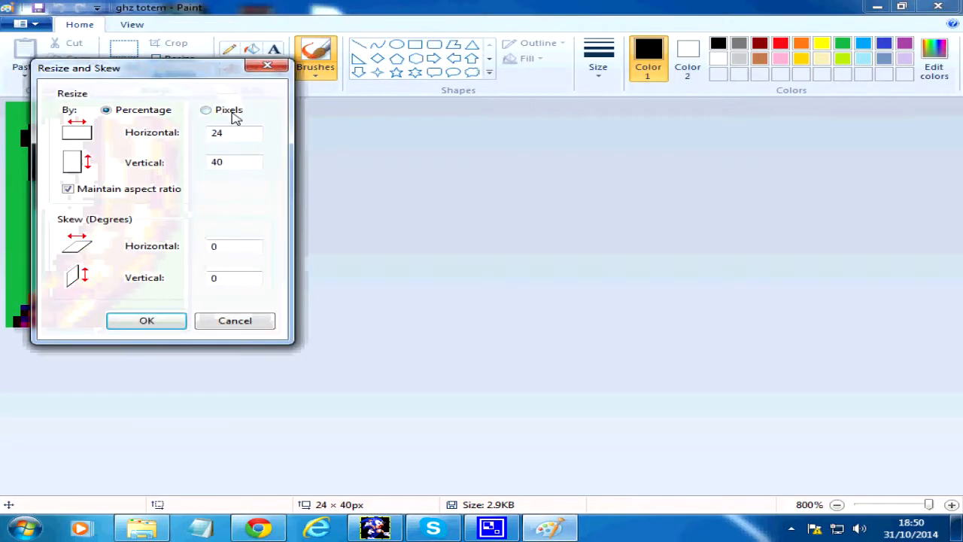
left_click(242, 319)
Step: Switch to S1MapEd and move its window clear of the totem image in Paint
left_click(380, 523)
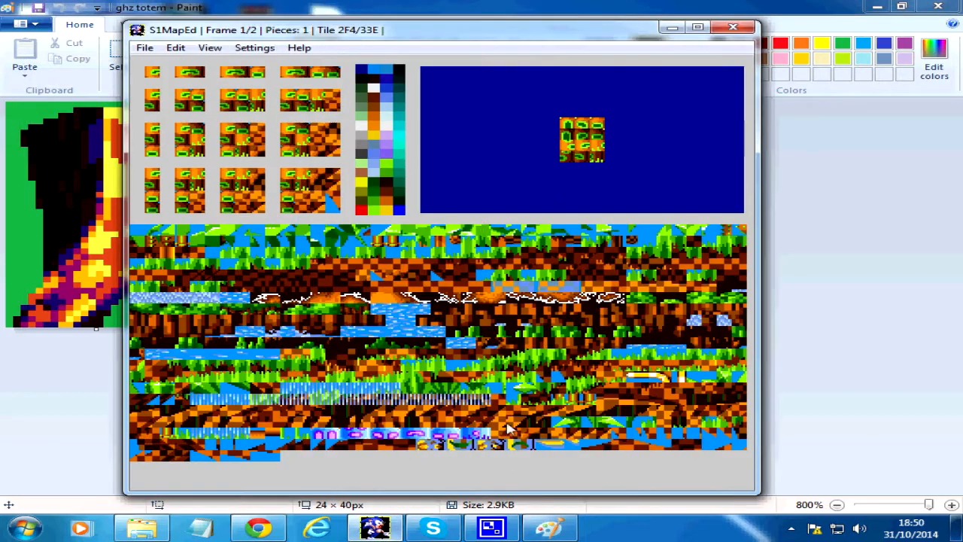
left_click_drag(288, 34, 371, 27)
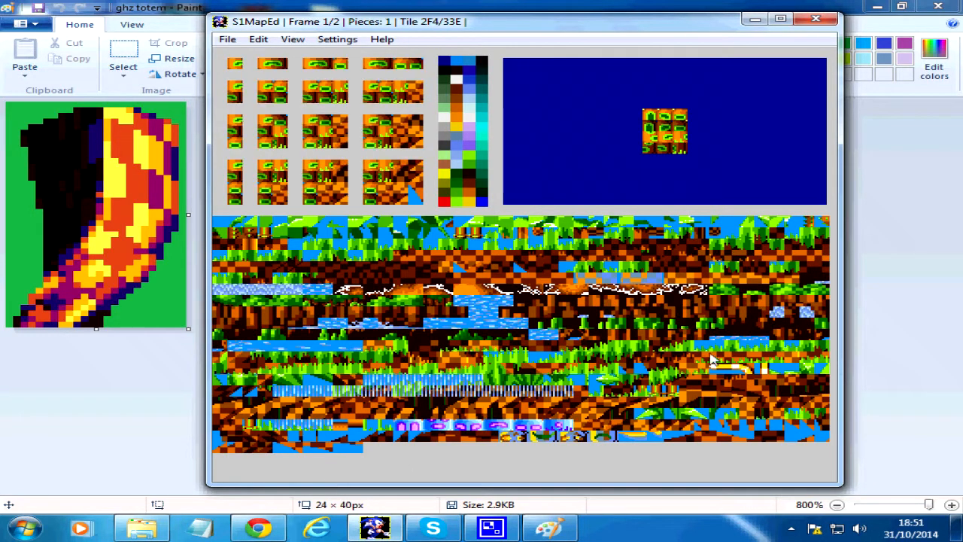
left_click(719, 374)
left_click(731, 370)
left_click(746, 372)
left_click(762, 370)
left_click(735, 369)
mouse_move(734, 368)
left_mouse_down()
mouse_move(718, 368)
mouse_move(757, 368)
mouse_move(718, 368)
left_mouse_up()
Step: Add a three-by-one-tile piece starting at tile 31E directly below the existing piece in frame 1
left_click(511, 440)
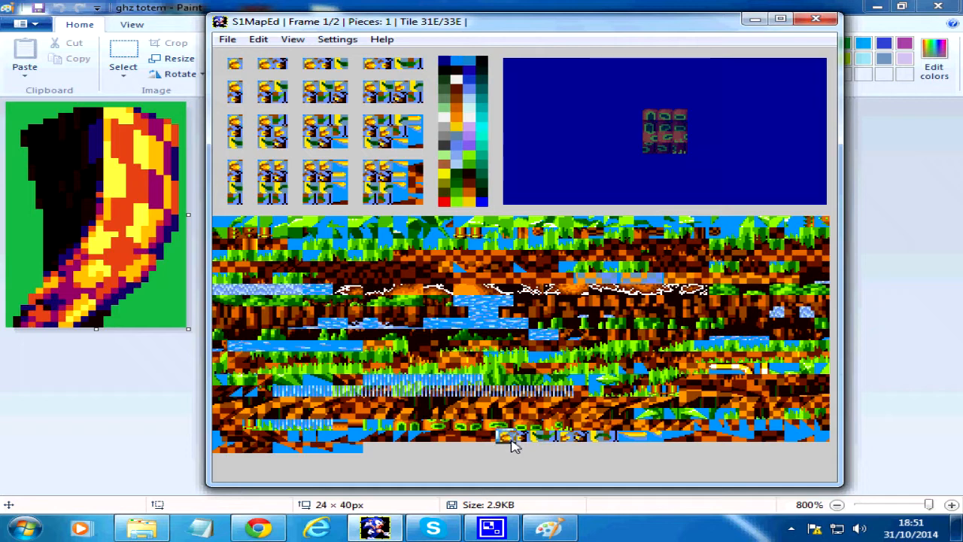
left_click(326, 65)
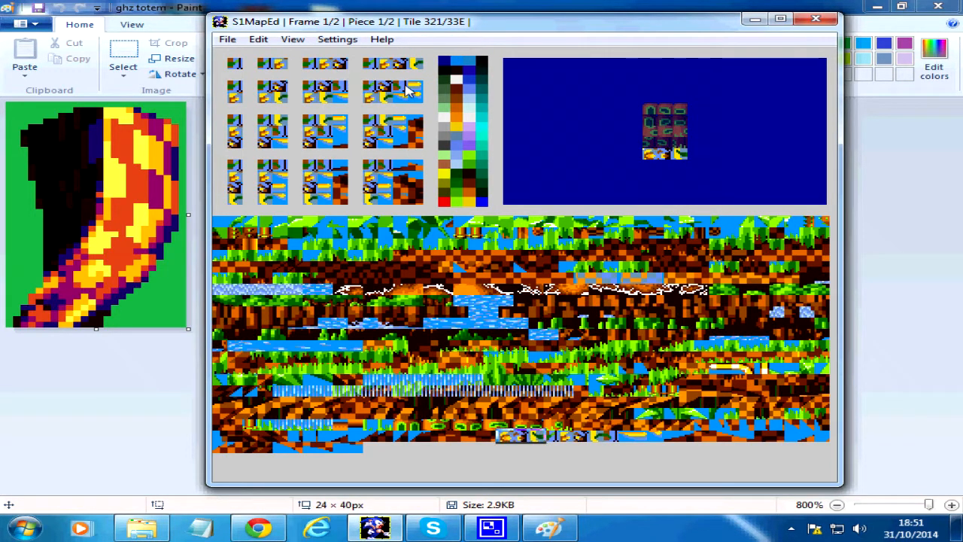
key("Right")
key("Left")
Step: Start importing a sprite over the active frame and browse to the SonED\SonMapEd\sonic sprites folder
left_click(228, 39)
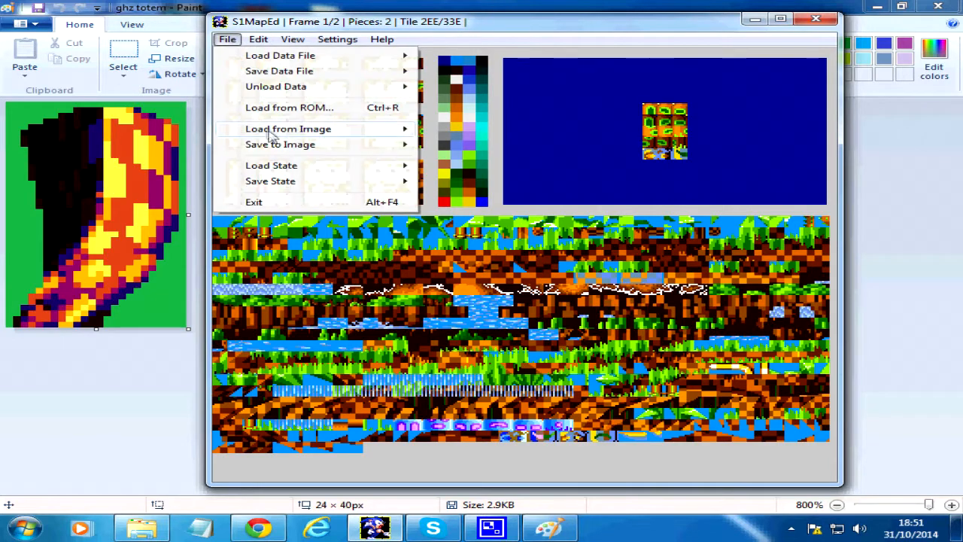
mouse_move(366, 132)
left_click(460, 134)
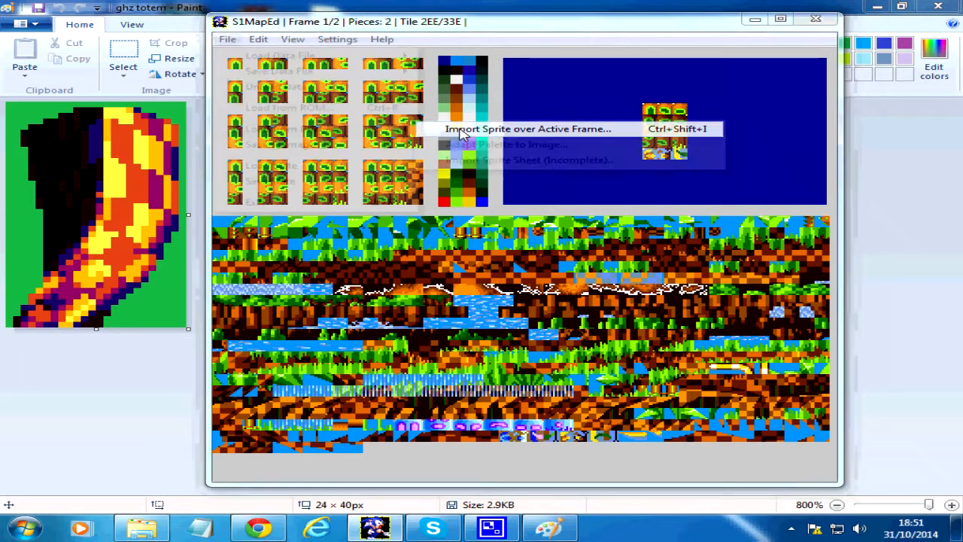
left_click(380, 80)
left_click(432, 78)
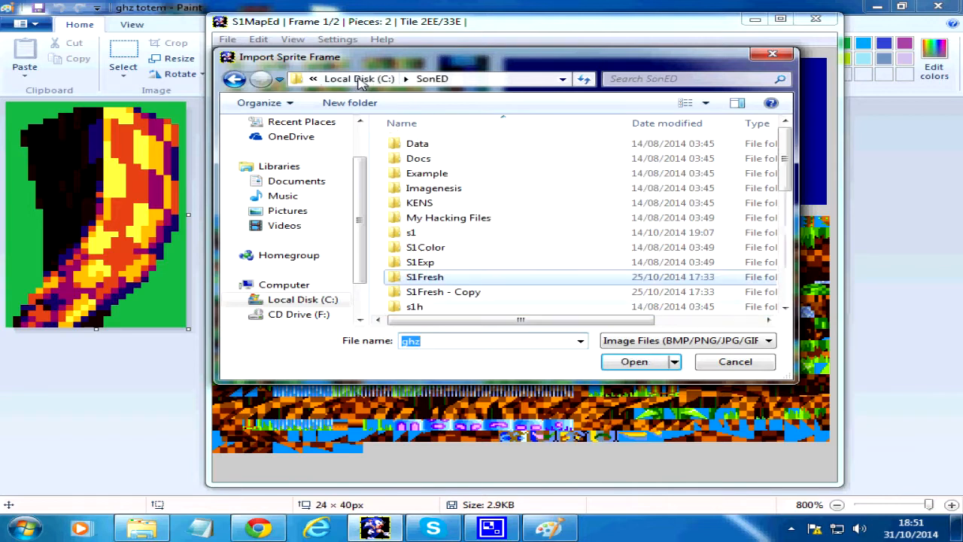
scroll(449, 213, "down", 1)
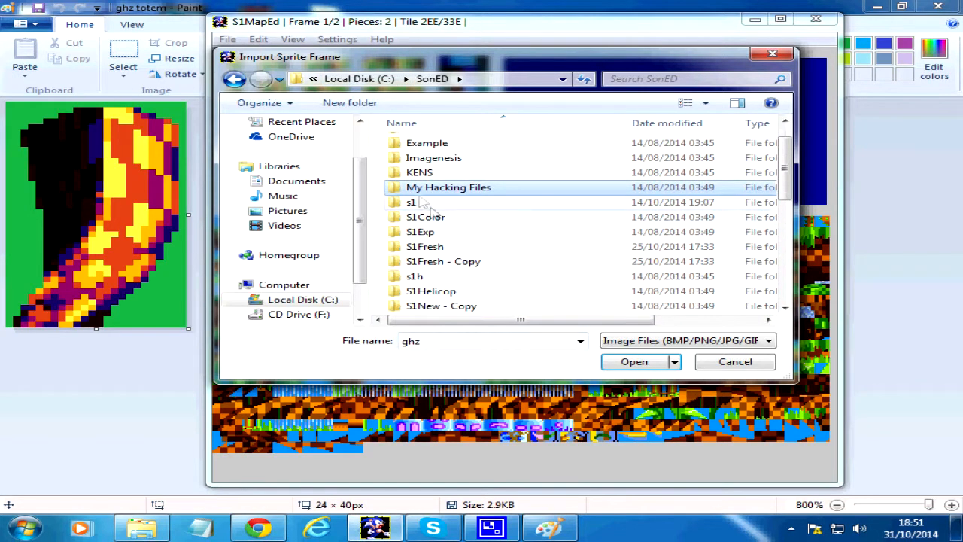
scroll(451, 223, "down", 2)
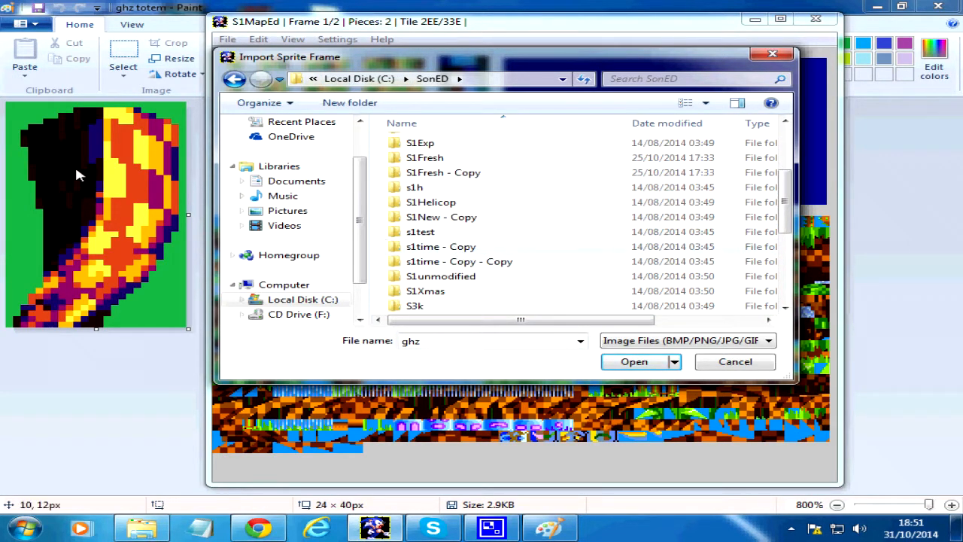
scroll(478, 235, "down", 2)
scroll(478, 236, "down", 2)
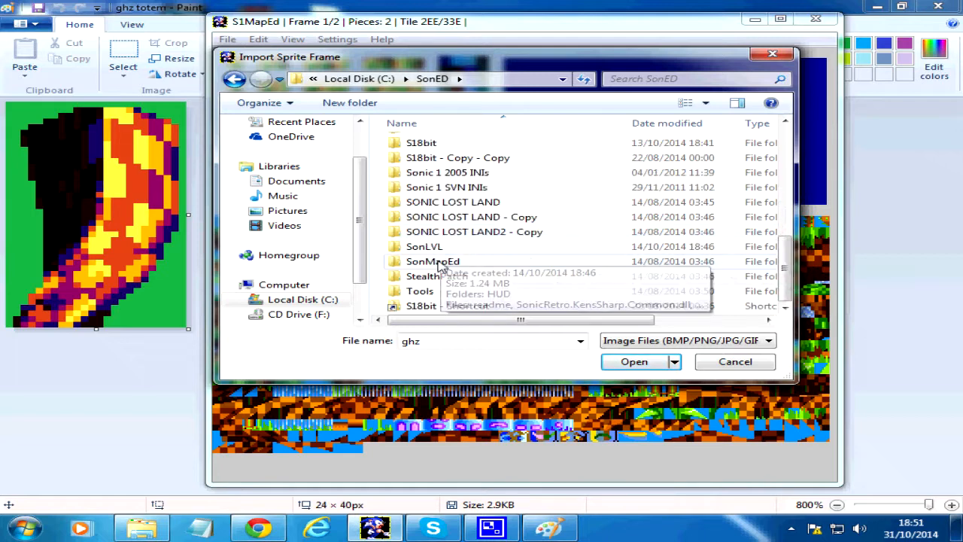
double_click(446, 253)
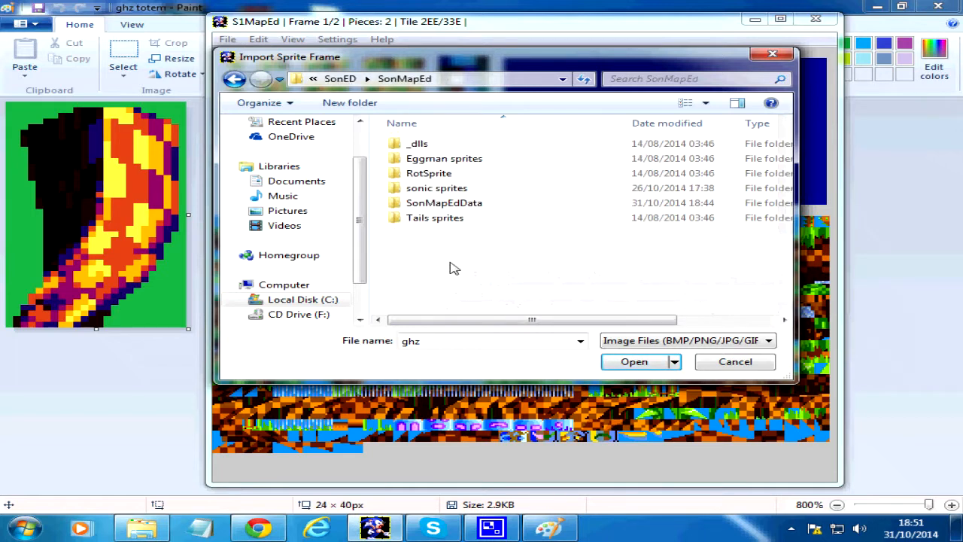
double_click(437, 188)
Step: Import the ghz totem image over the active frame and keep the window clear of the Paint image
scroll(745, 213, "down", 1)
scroll(846, 194, "up", 1)
scroll(749, 199, "down", 3)
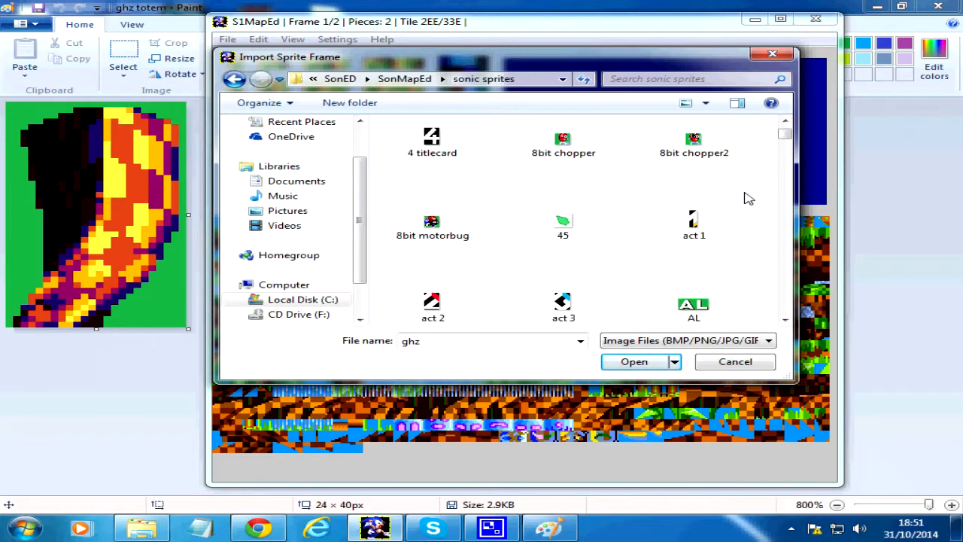
scroll(749, 198, "up", 1)
scroll(749, 197, "down", 3)
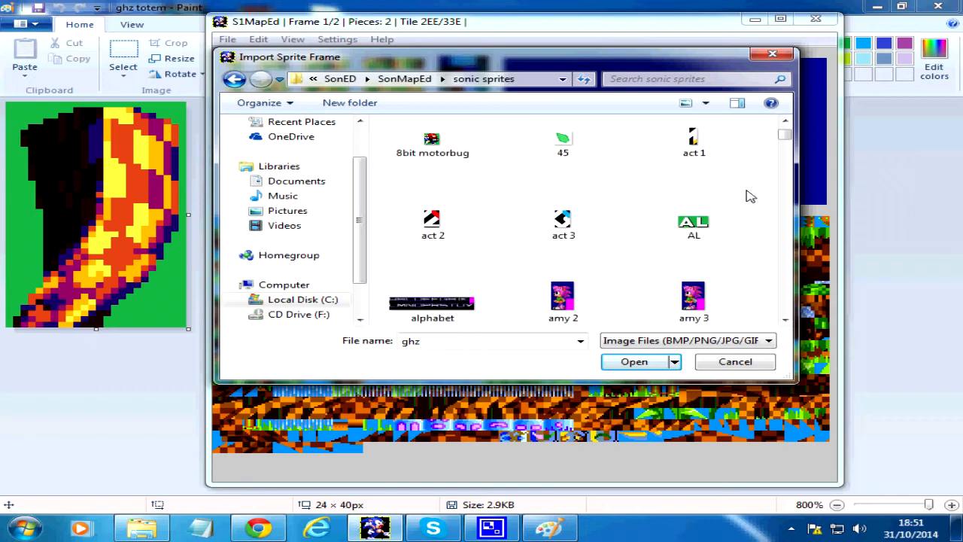
scroll(749, 197, "down", 4)
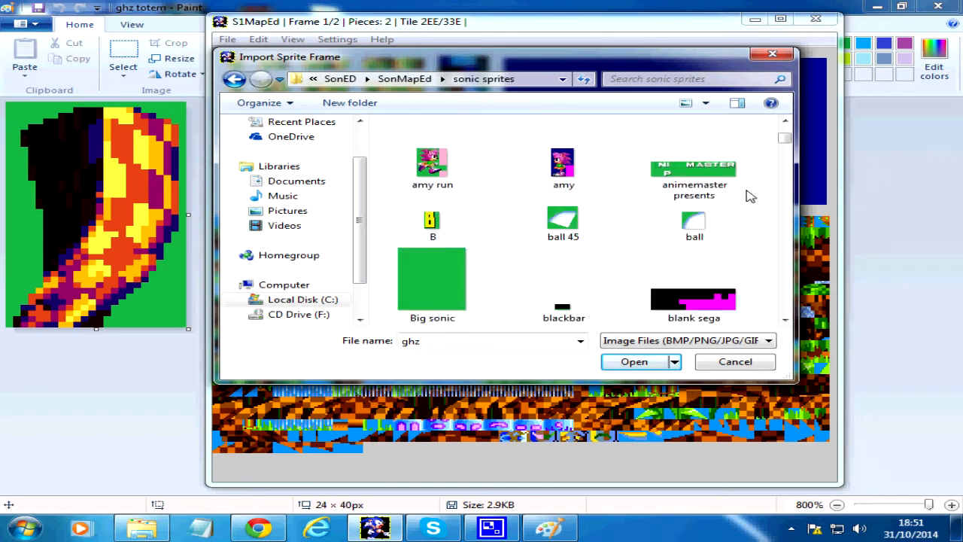
scroll(750, 197, "up", 5)
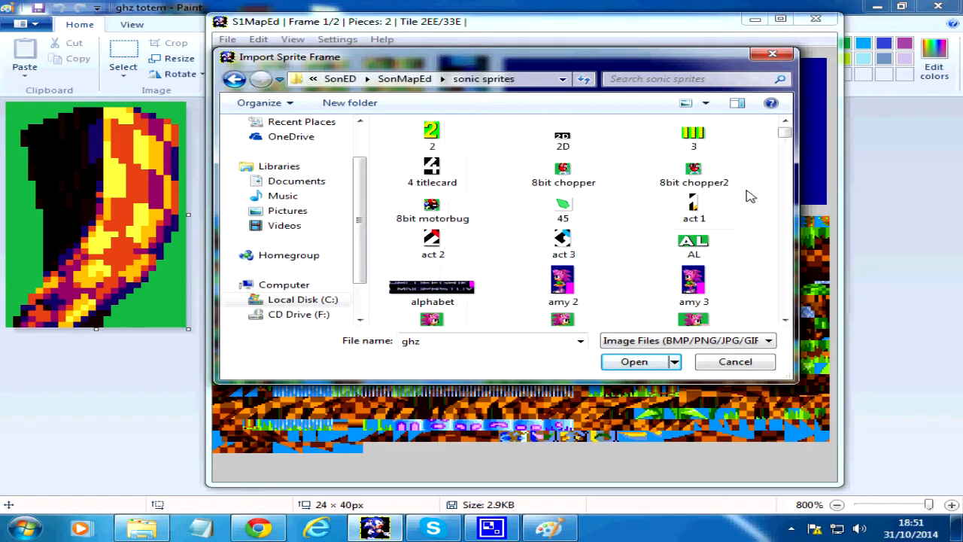
scroll(751, 198, "down", 10)
scroll(750, 197, "down", 3)
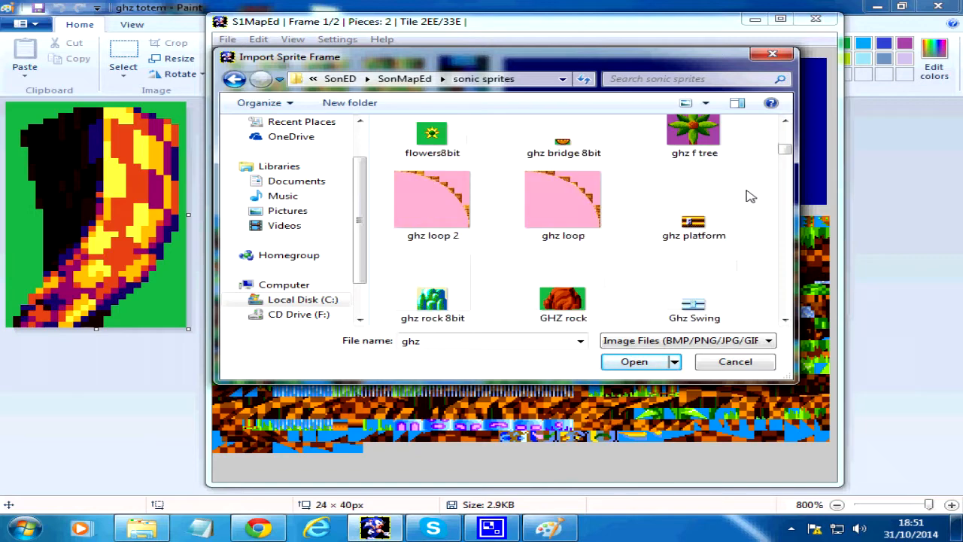
left_click(435, 214)
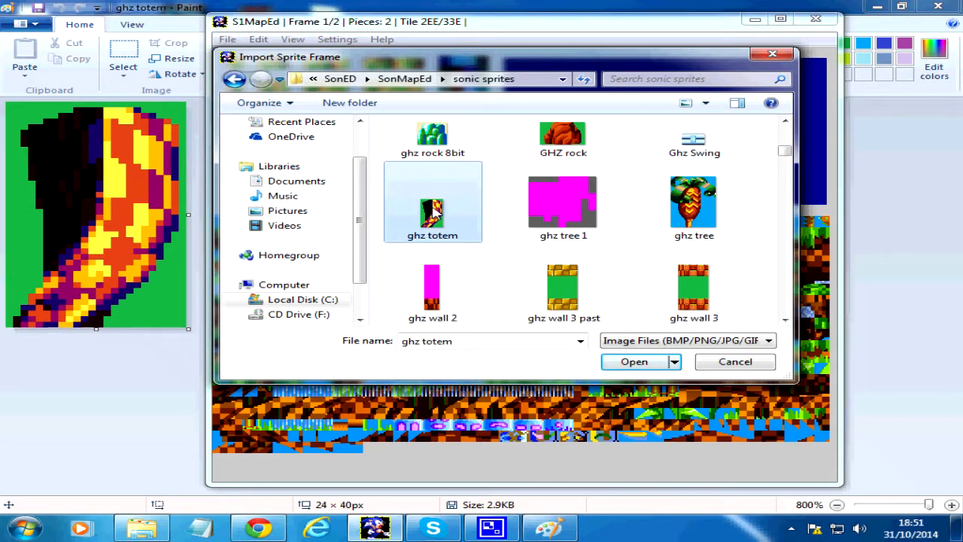
left_click(634, 362)
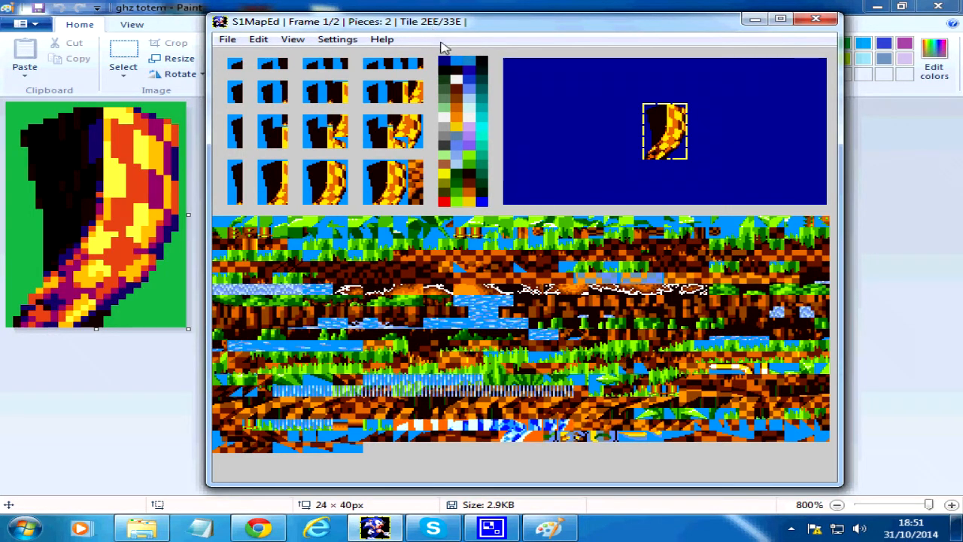
left_click_drag(518, 33, 537, 33)
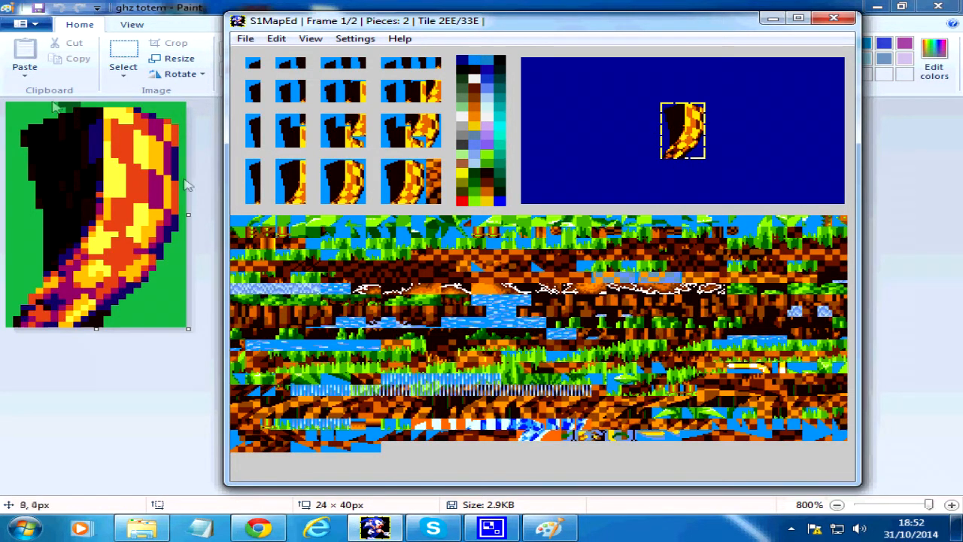
Step: View the definition of the dark brown palette colour without changing it, and keep the S1MapEd window clear of the Paint image
left_click(473, 87)
left_click(342, 267)
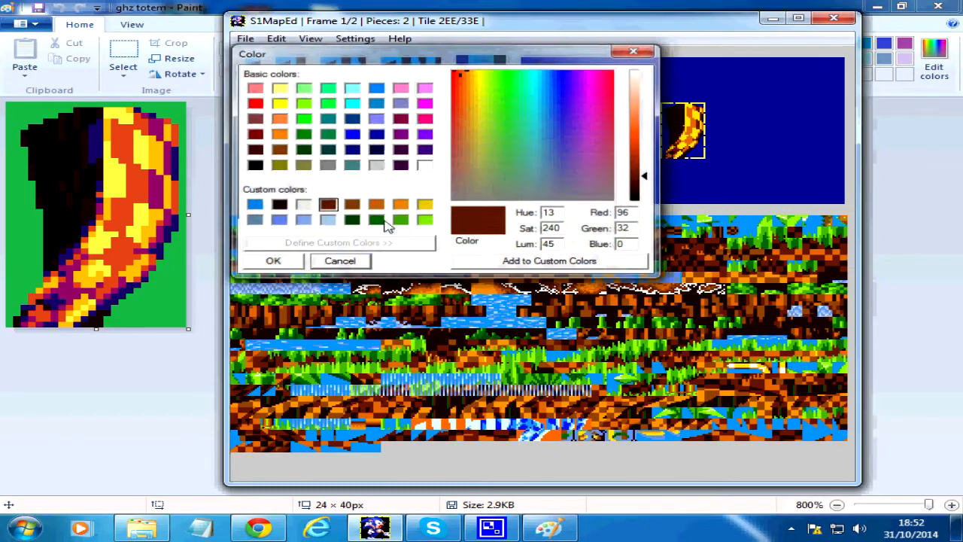
left_click_drag(715, 30, 761, 161)
left_click_drag(693, 156, 702, 57)
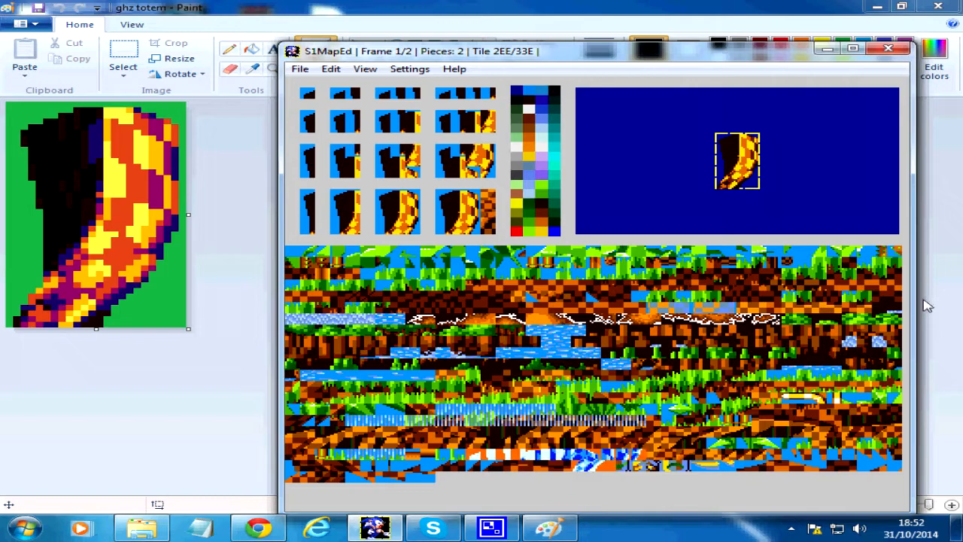
left_click_drag(649, 49, 605, 32)
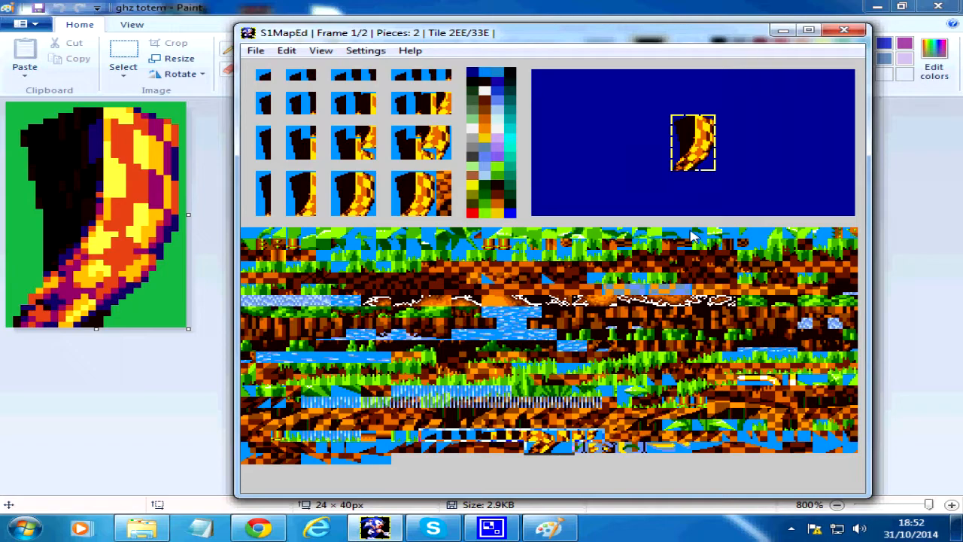
Step: Launch the SonED2 application from the C:\SonED folder
left_click(141, 530)
left_click(150, 531)
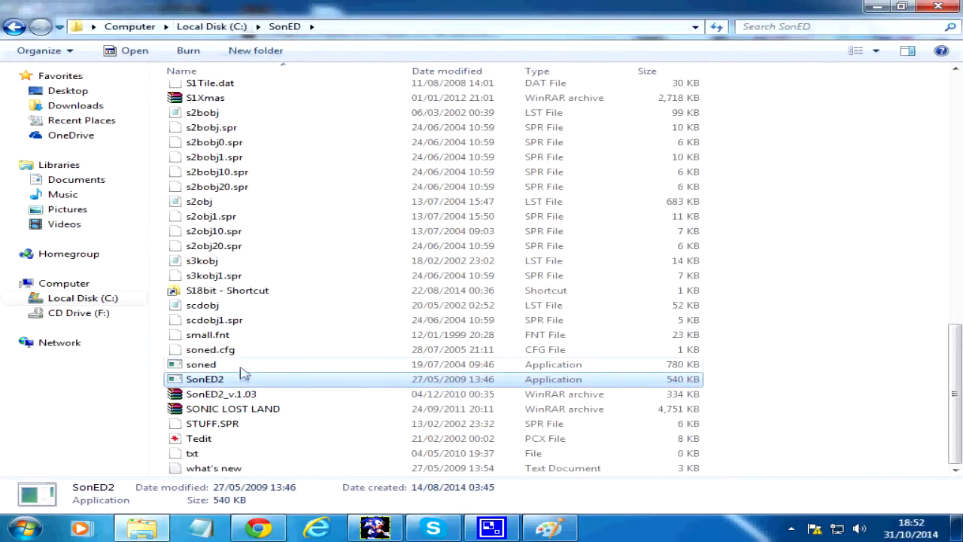
double_click(235, 380)
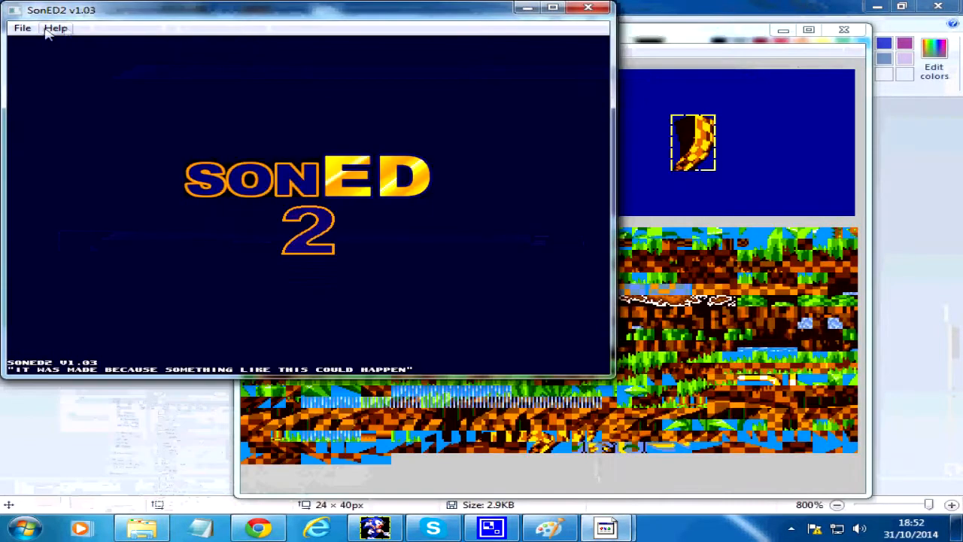
Step: Open the ghz1 project file from the SonED\S1Fresh\project folder
left_click(22, 28)
left_click(37, 45)
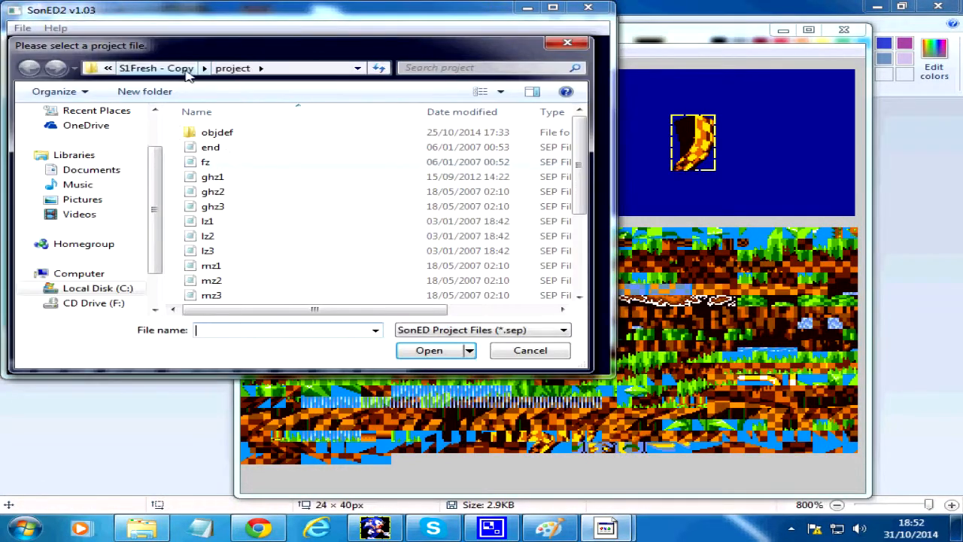
left_click(156, 68)
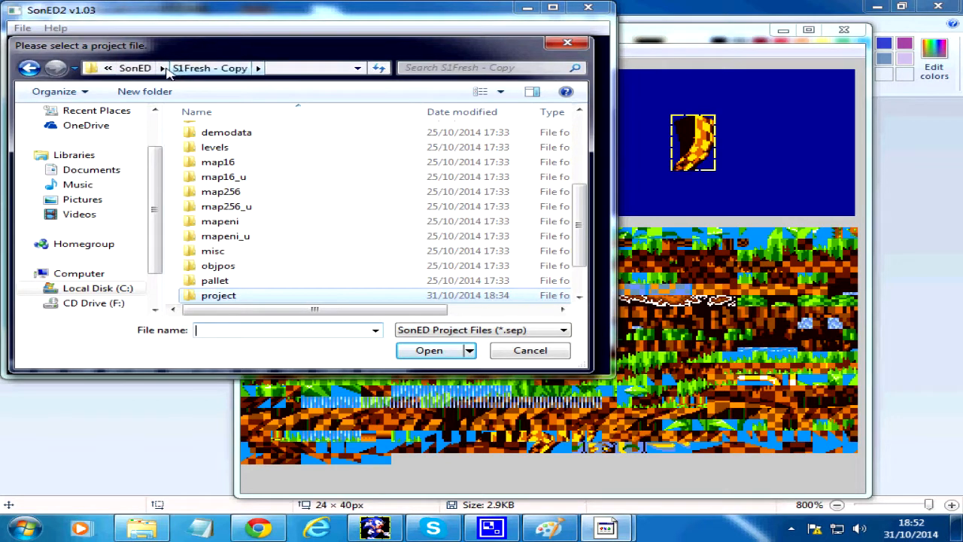
left_click(134, 67)
double_click(220, 265)
scroll(226, 251, "down", 4)
double_click(227, 250)
double_click(219, 176)
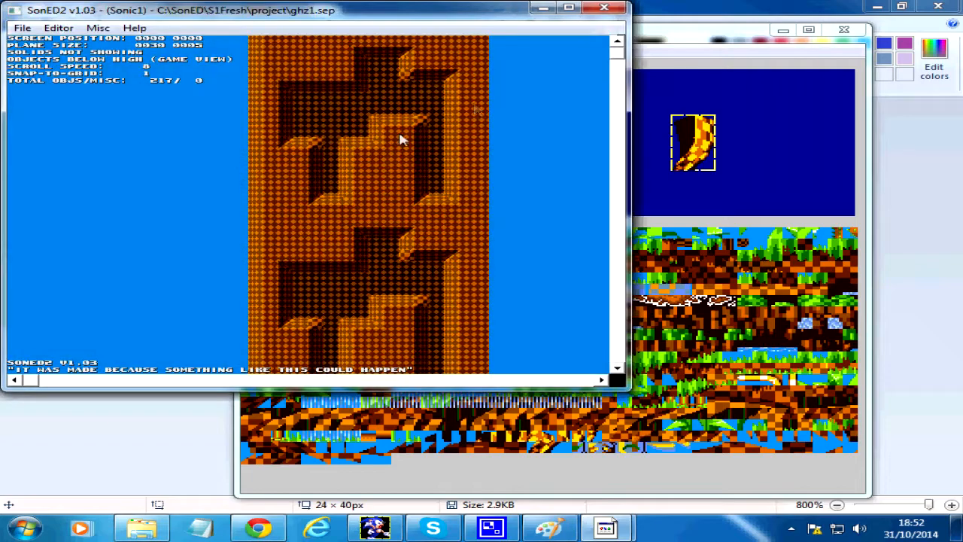
Step: Show Plane A in the level editor and locate the totem standing on the raised ledge in chunk 03
left_click_drag(615, 52, 616, 98)
left_click(58, 28)
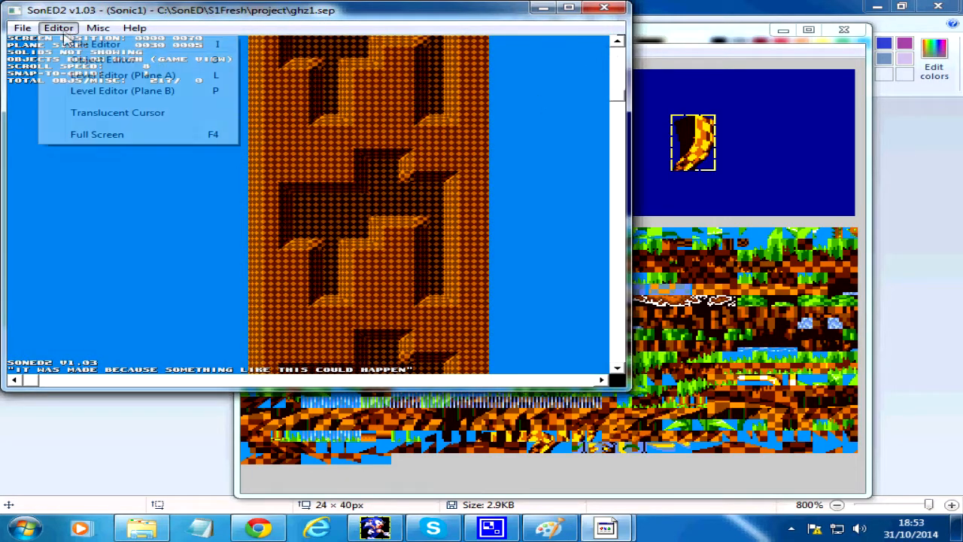
left_click(83, 41)
left_click_drag(616, 51, 622, 171)
left_click_drag(622, 180, 623, 197)
left_click(58, 28)
left_click(83, 73)
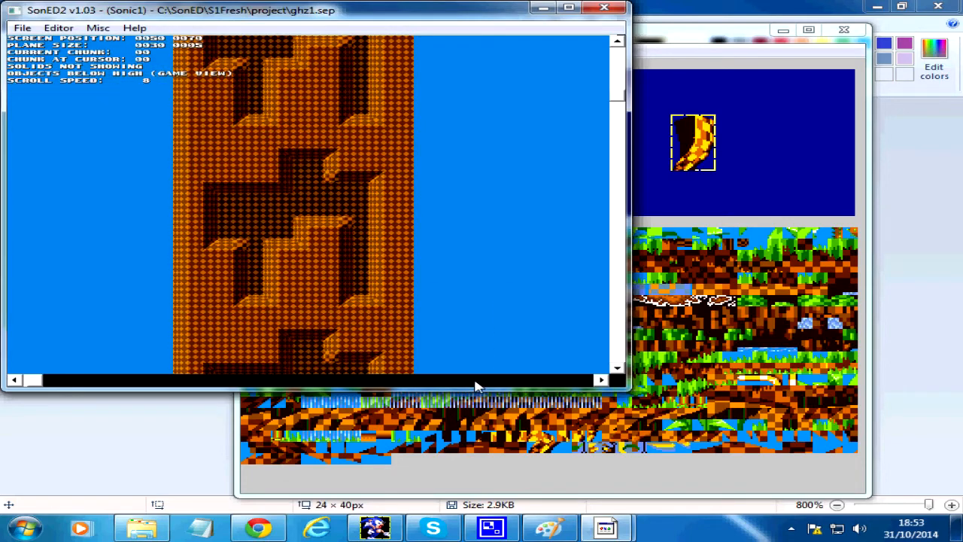
left_click(475, 381)
left_click(624, 325)
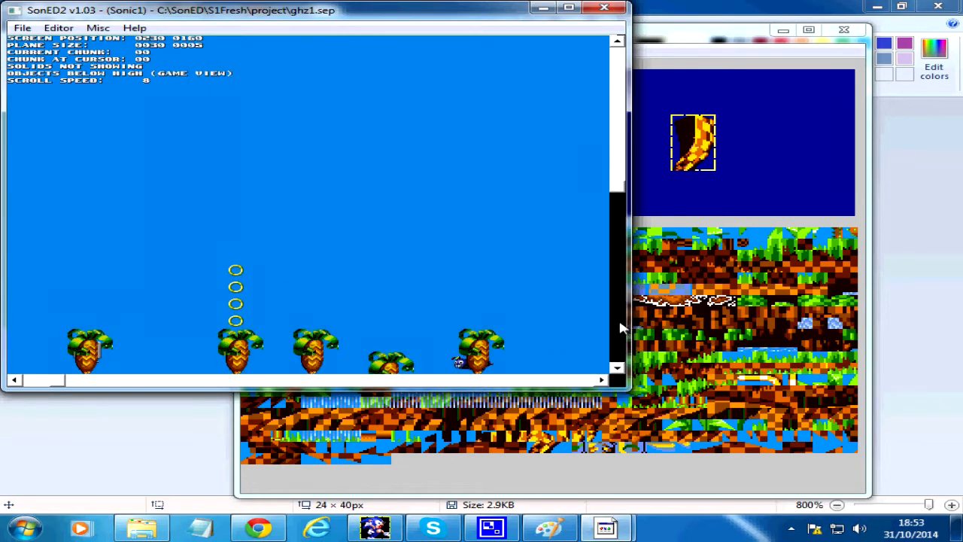
left_click_drag(52, 378, 93, 381)
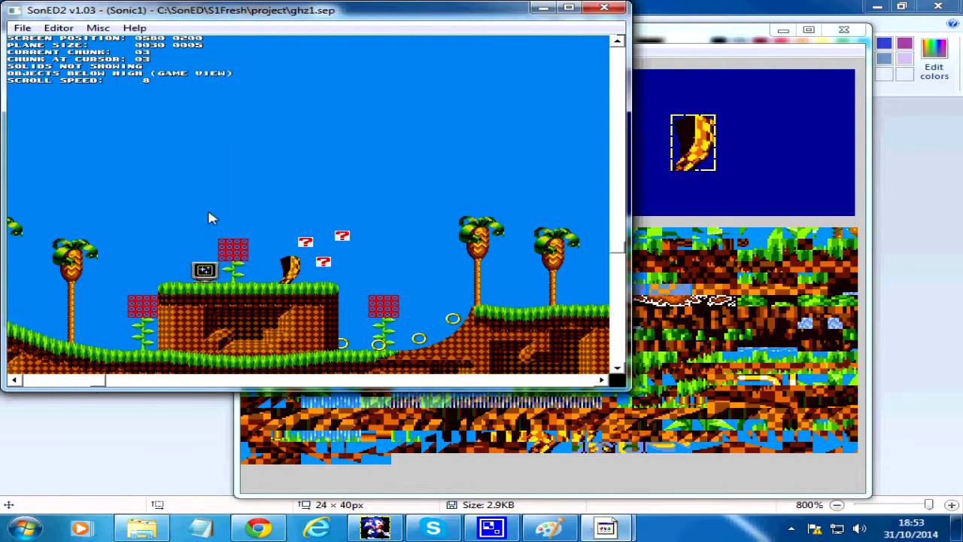
Step: Open the tile editor, list the blocks in the block selector and select totem block 168
left_click(50, 29)
left_click(98, 45)
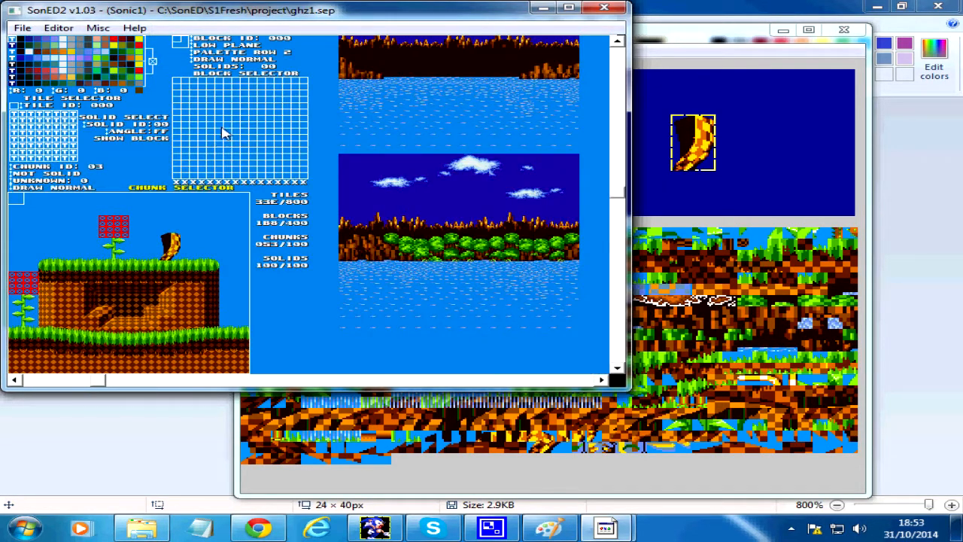
left_click(216, 74)
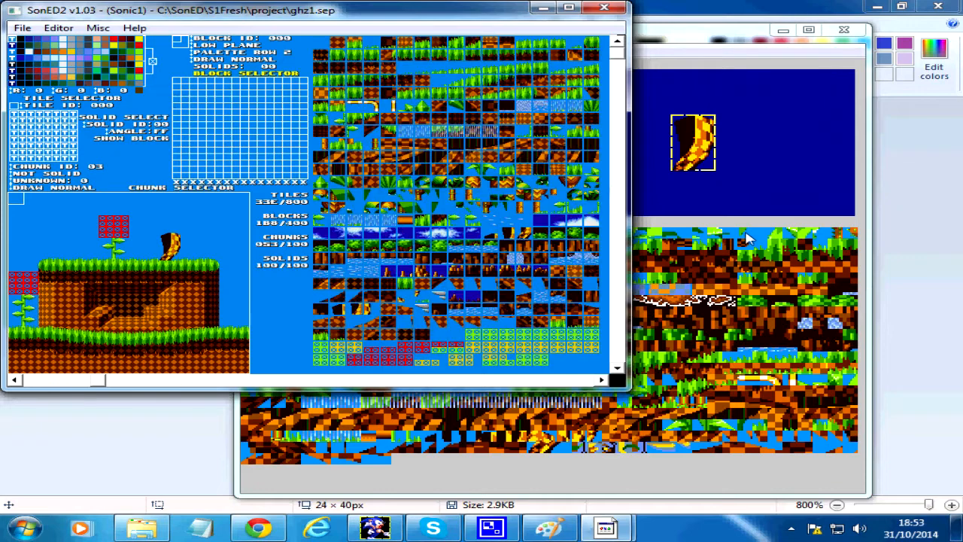
left_click(339, 313)
left_click(355, 313)
left_click(366, 310)
left_click(362, 312)
left_click(367, 311)
Step: List the level tiles in SonED2's tile selector and compare them with the totem tiles around 2F8 in S1MapEd
left_click(51, 102)
left_click(15, 56)
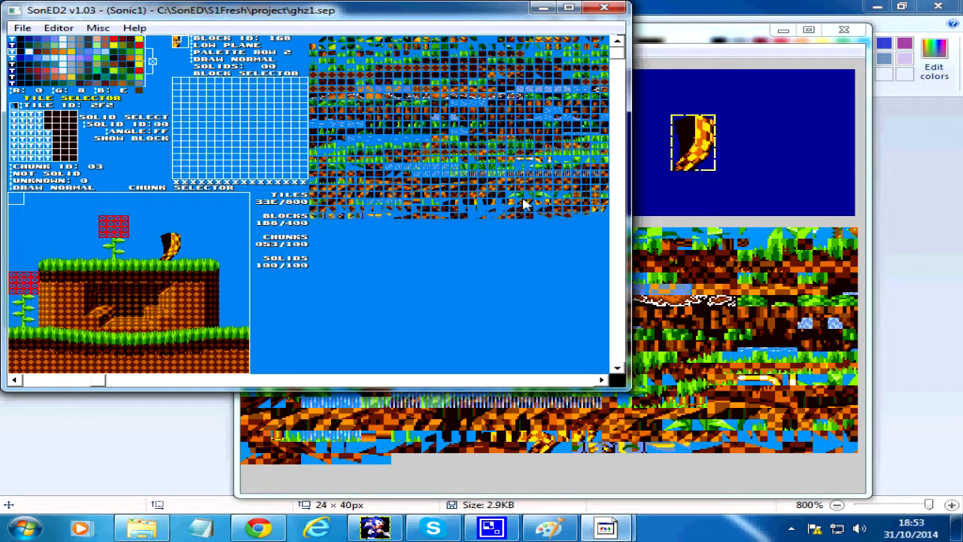
left_click_drag(465, 16, 462, 71)
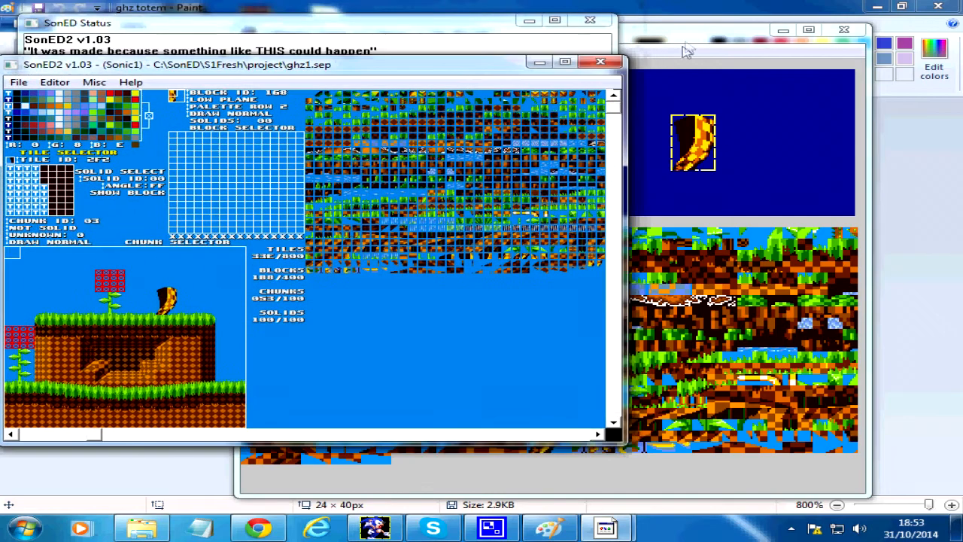
left_click(686, 47)
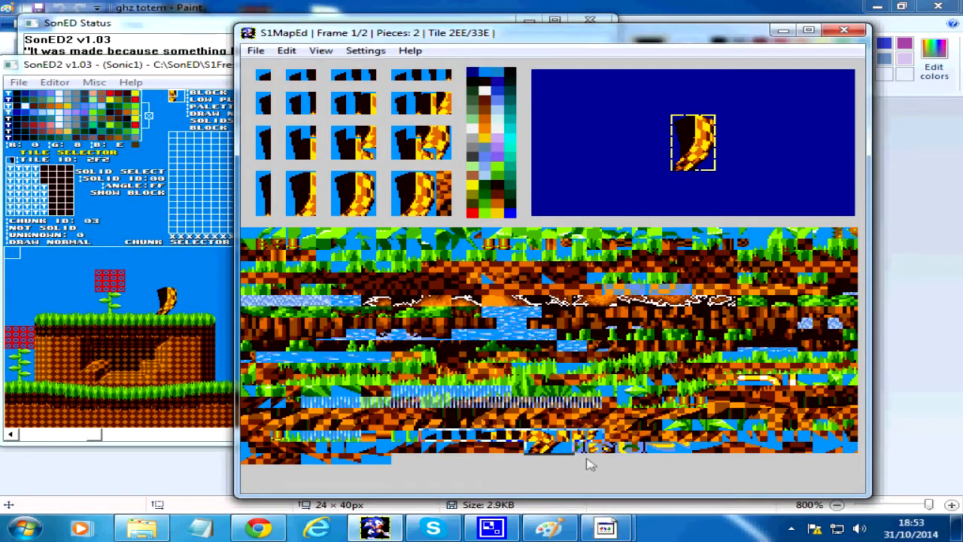
left_click_drag(431, 439, 572, 440)
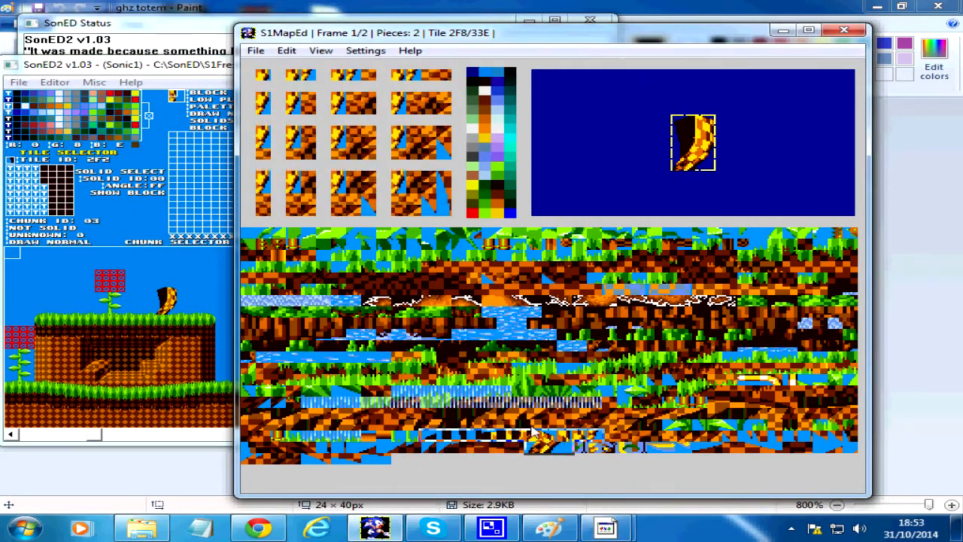
Step: Return to SonED2, list the blocks in the block selector and go back to chunk 02
left_click(203, 80)
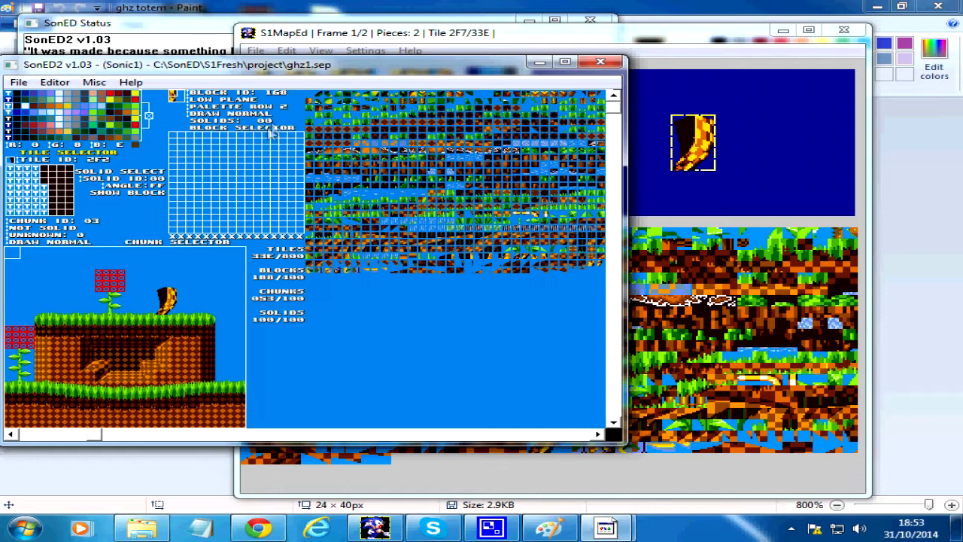
left_click(275, 128)
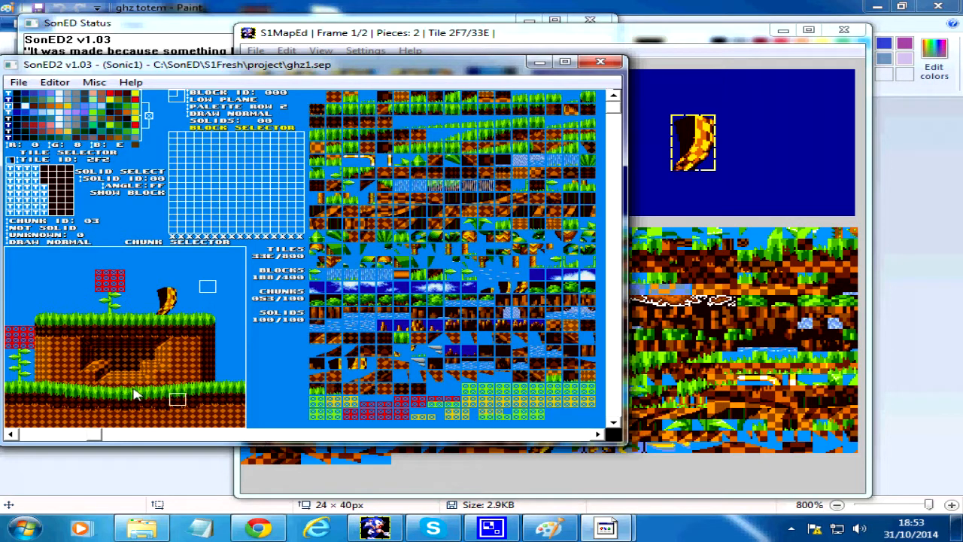
key("Page_Up")
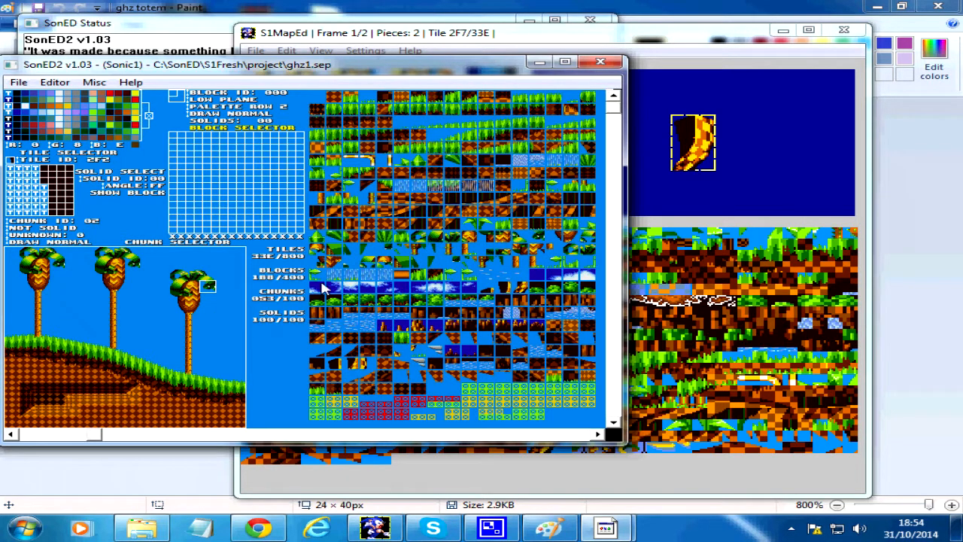
Step: Compare the tiles in S1MapEd with the blocks in SonED2, and go to frame 0 in S1MapEd
left_click(651, 55)
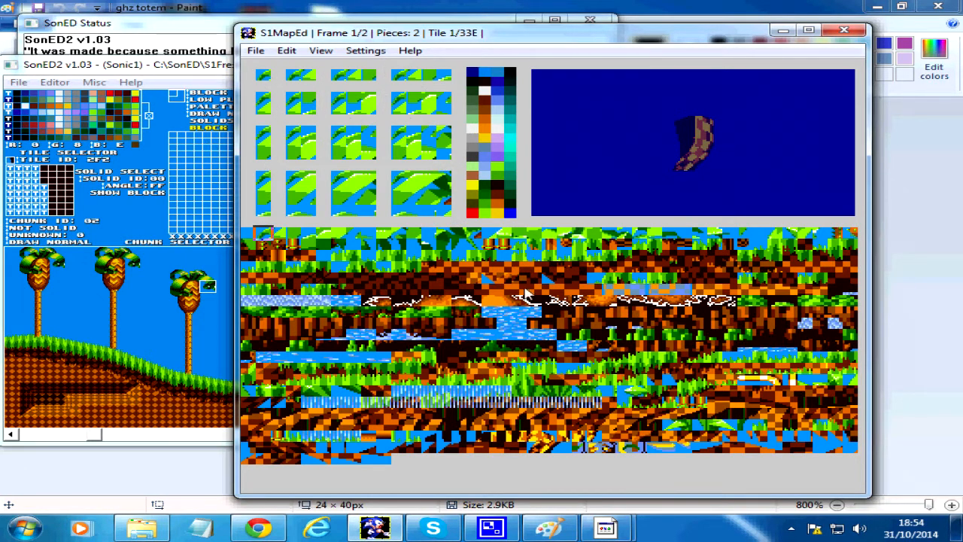
left_click(185, 72)
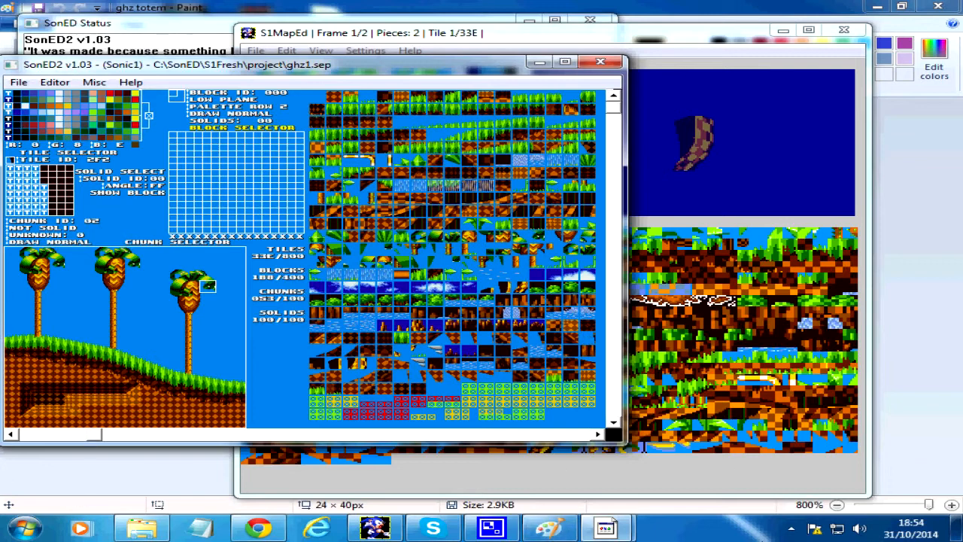
left_click(680, 77)
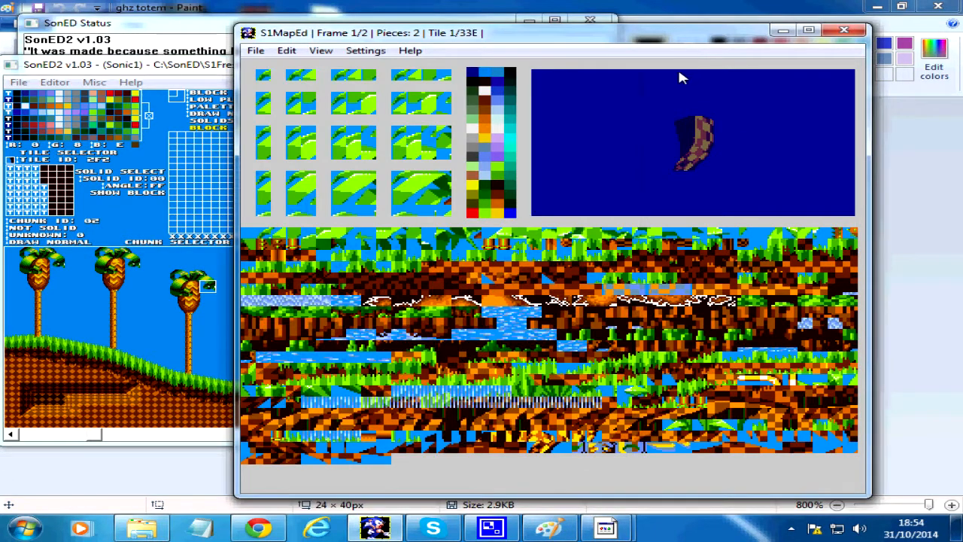
key("Tab")
key("Page_Up")
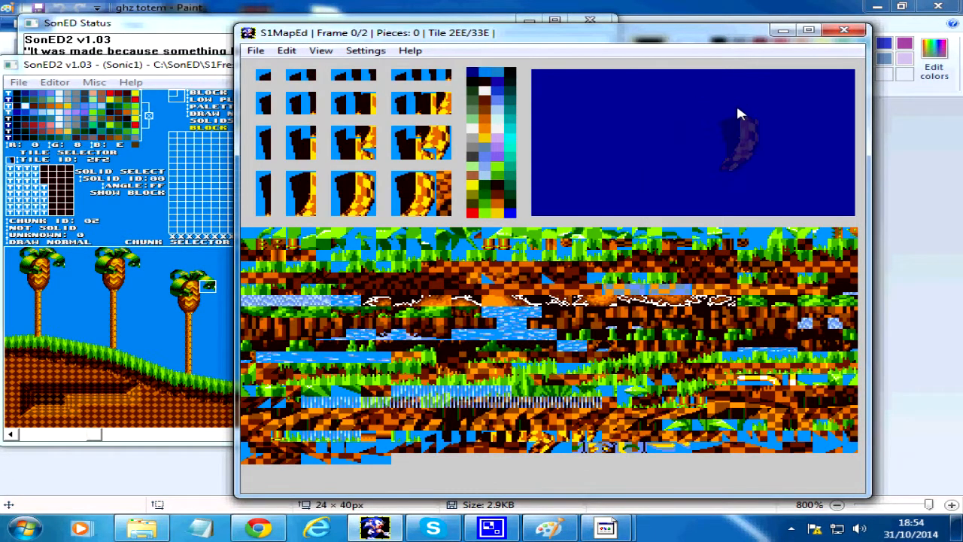
left_click(212, 74)
left_click(688, 39)
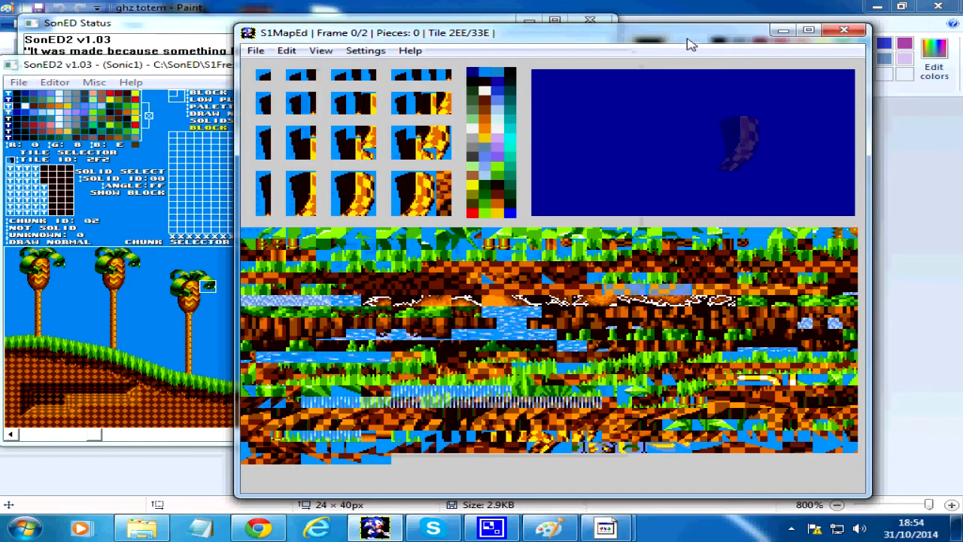
Step: Switch to SonED2, browse the neighbouring chunks and return to chunk 03 with the totem
left_click(130, 64)
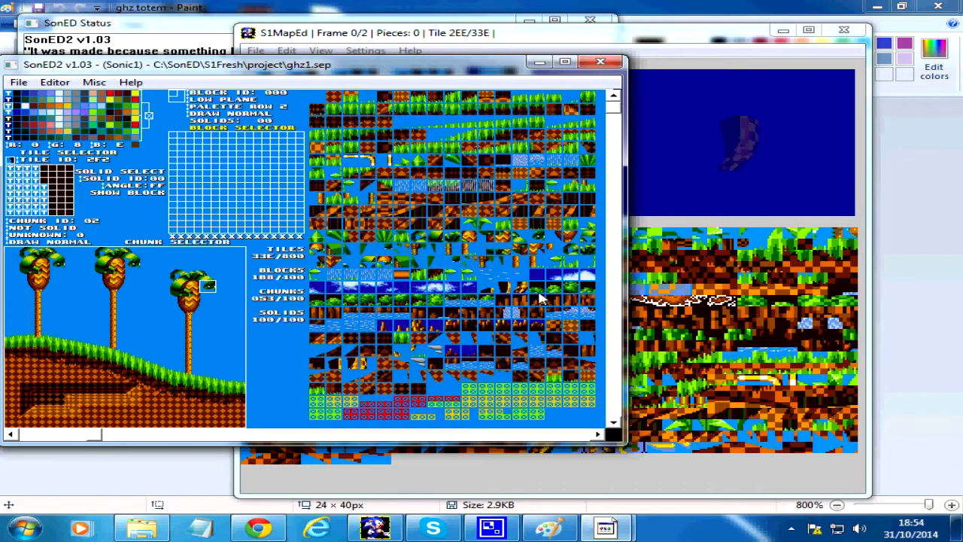
key("space")
key("space")
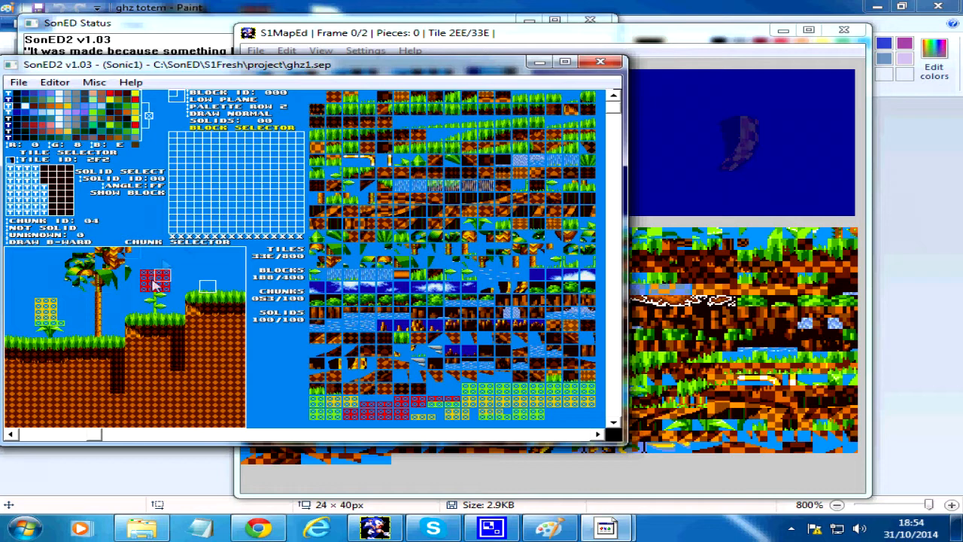
key("space")
key("BackSpace")
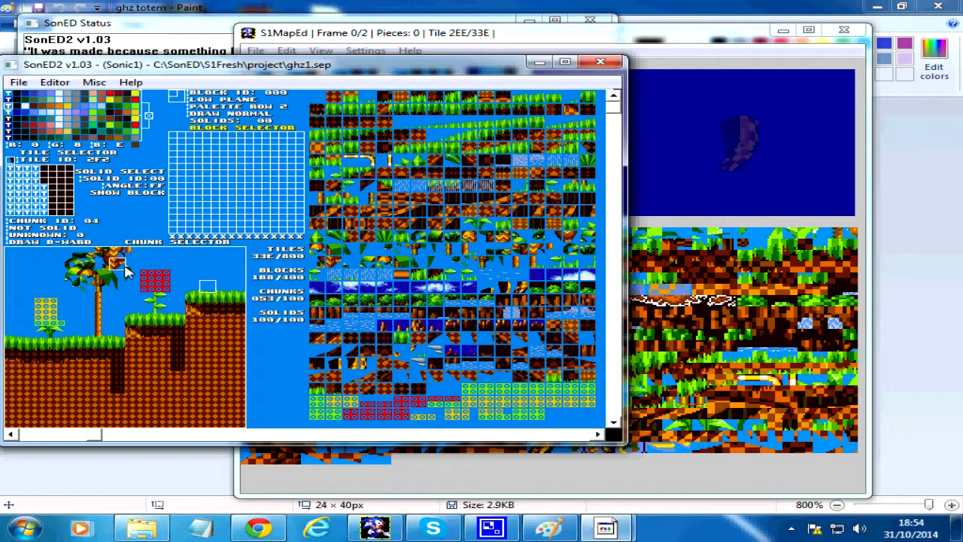
key("BackSpace")
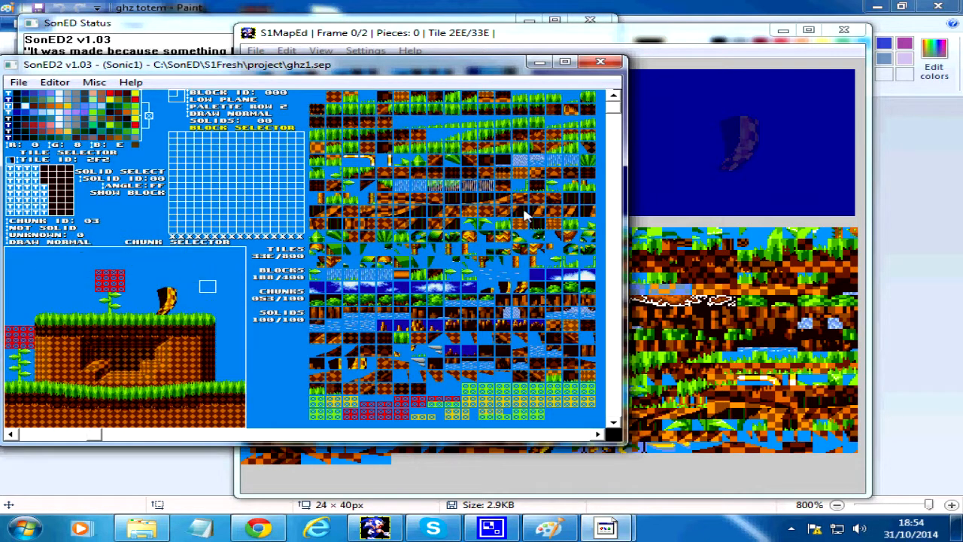
Step: Switch to S1MapEd and select tile 0 at the start of the tile set
left_click(609, 48)
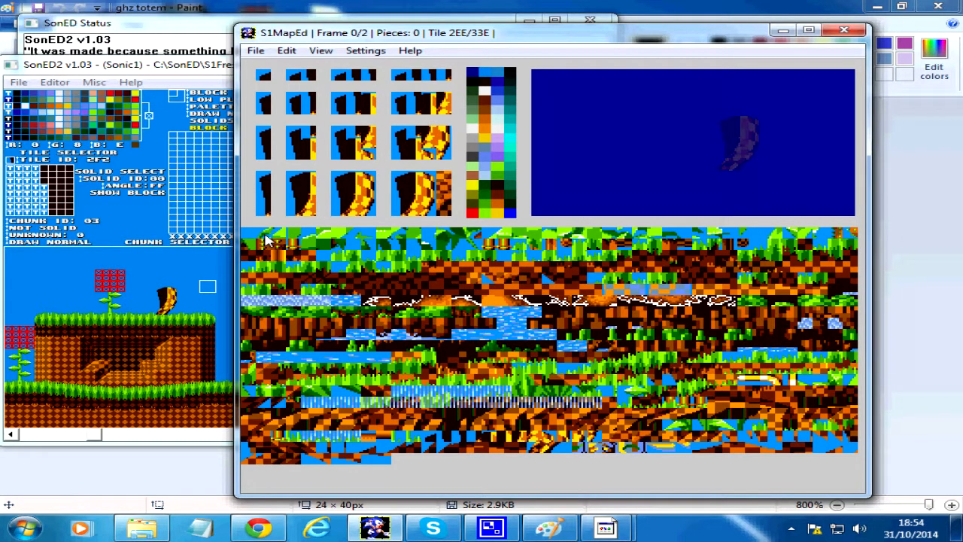
left_click(265, 240)
left_click(252, 237)
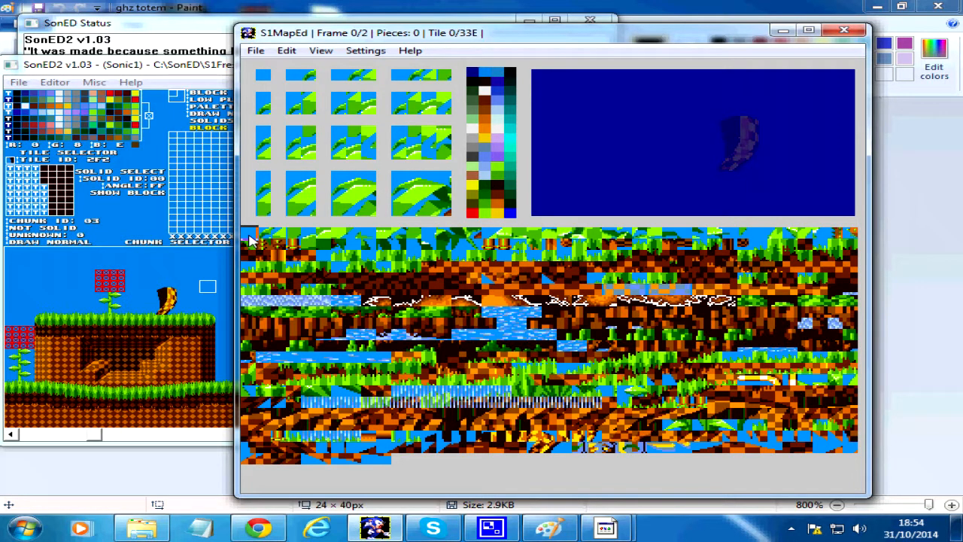
Step: Pick up blank tile 000 from block 000 in SonED2 and return to S1MapEd
left_click(54, 266)
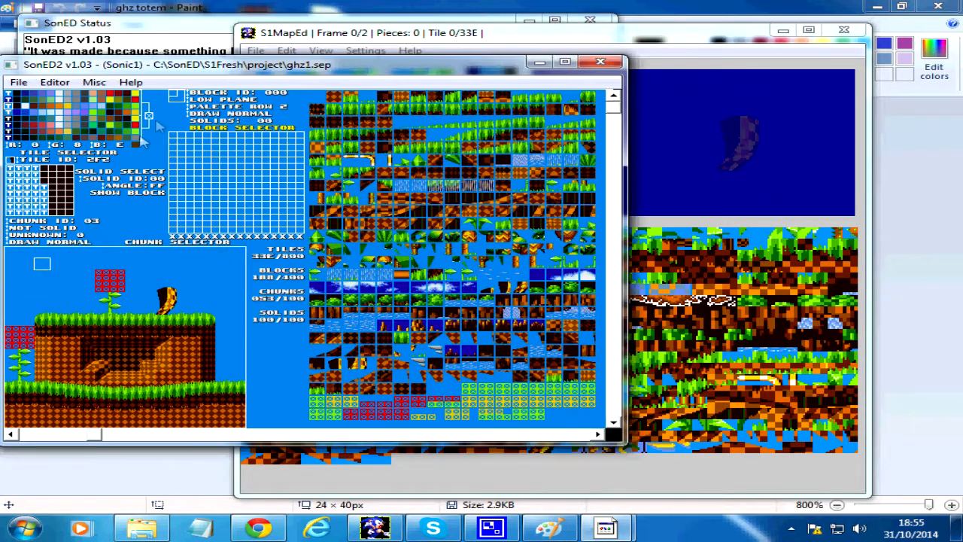
right_click(175, 95)
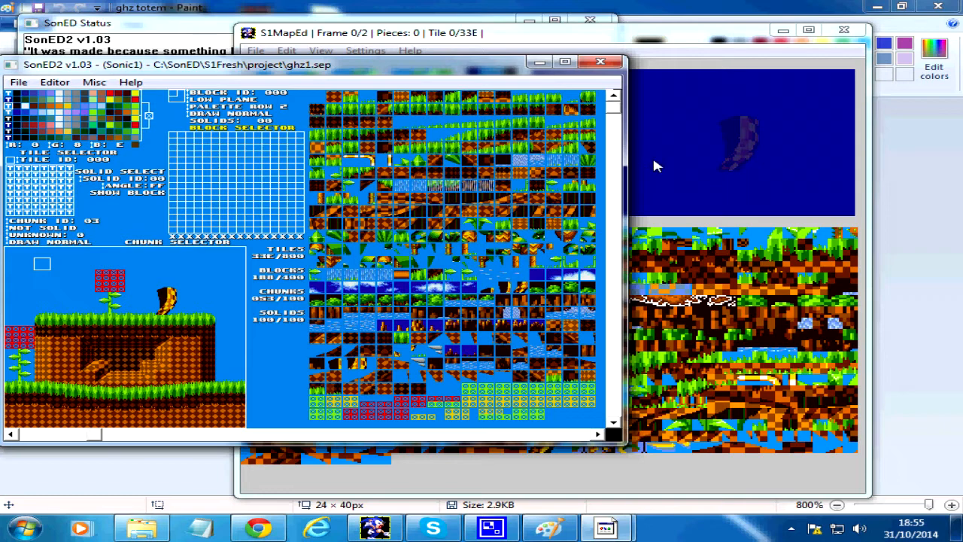
left_click(637, 80)
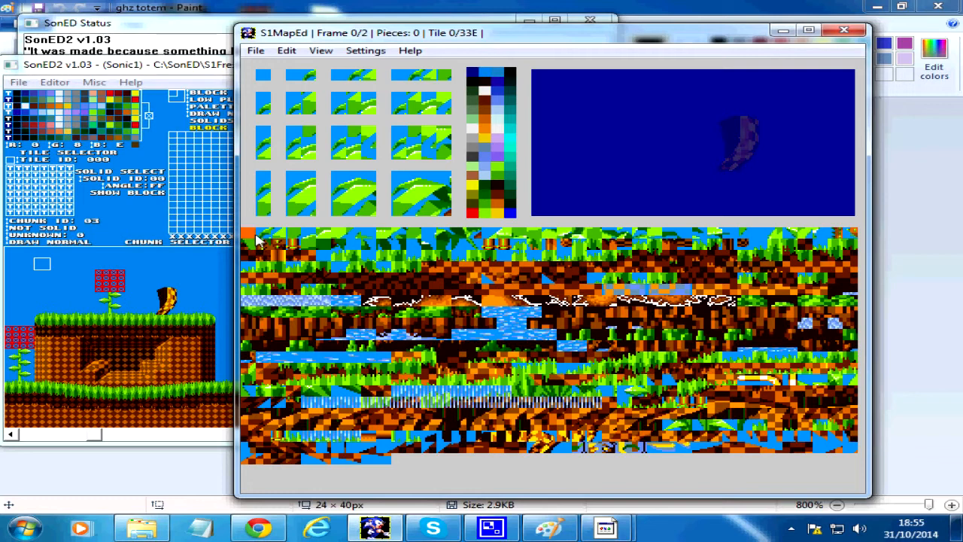
Step: Select tile 1 in S1MapEd, switch to SonED2 and load the ghz1 project from C:\SonED\s1\project
left_click(257, 240)
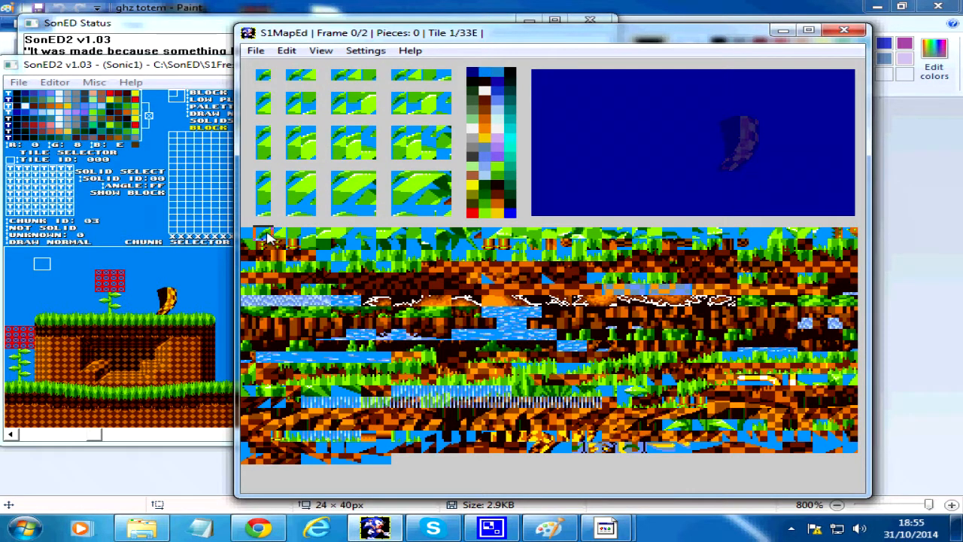
left_click(202, 67)
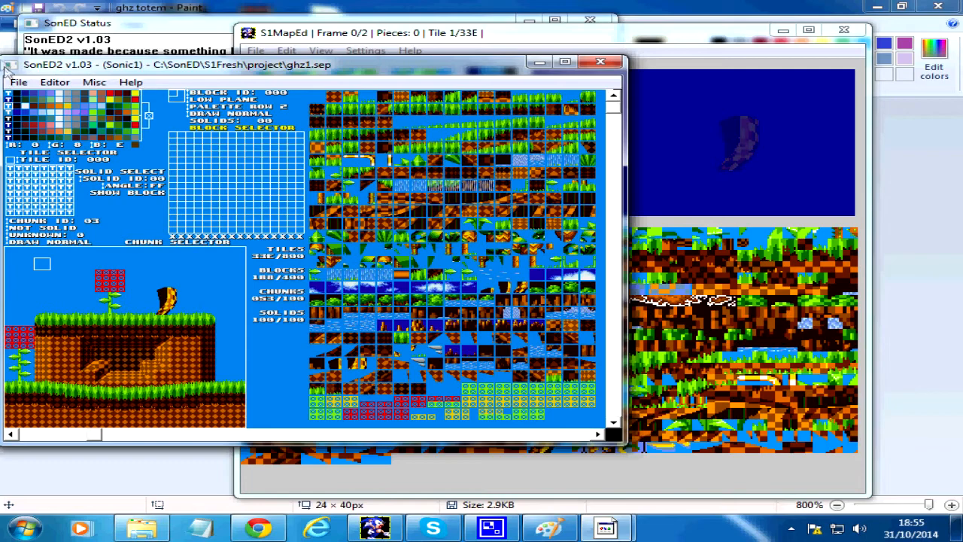
left_click(18, 82)
left_click(29, 102)
left_click(158, 123)
left_click(138, 124)
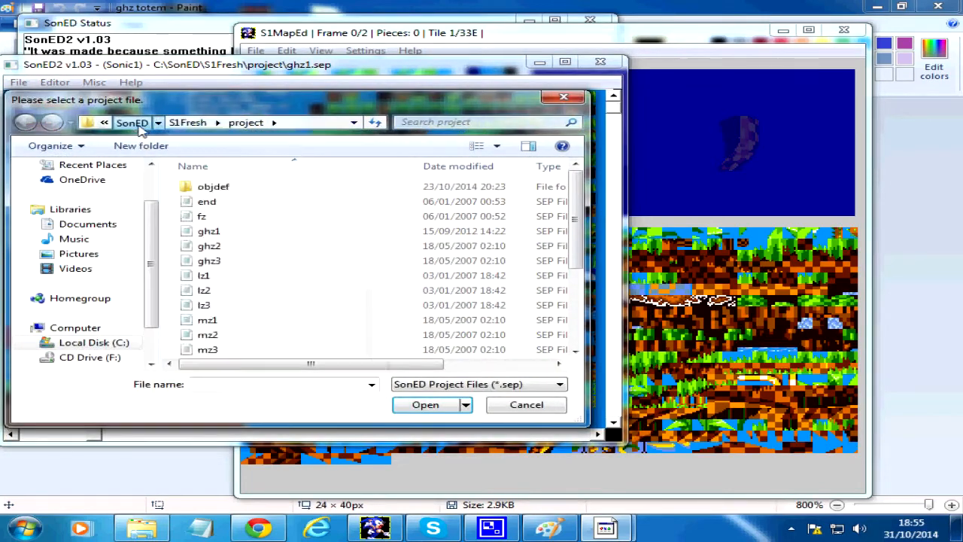
double_click(226, 279)
scroll(230, 301, "down", 5)
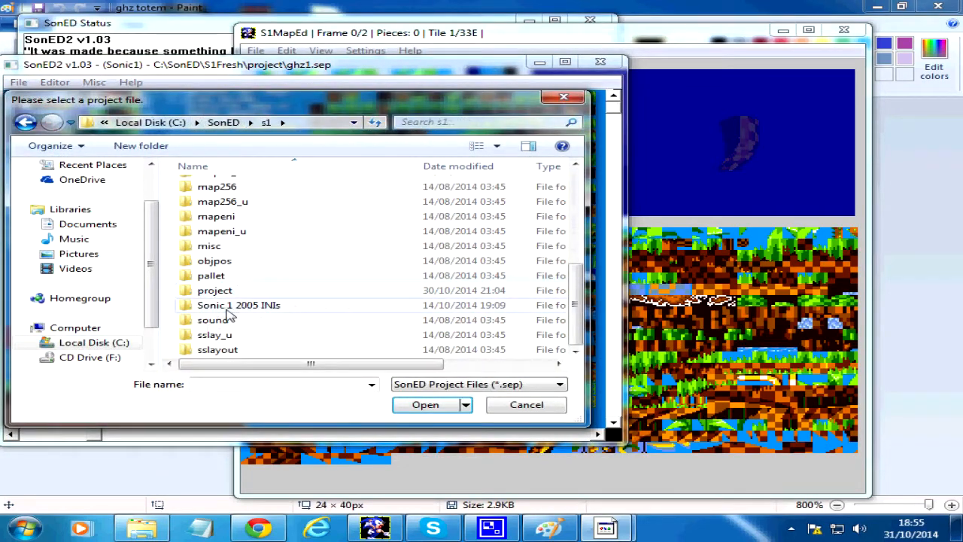
double_click(214, 291)
double_click(215, 247)
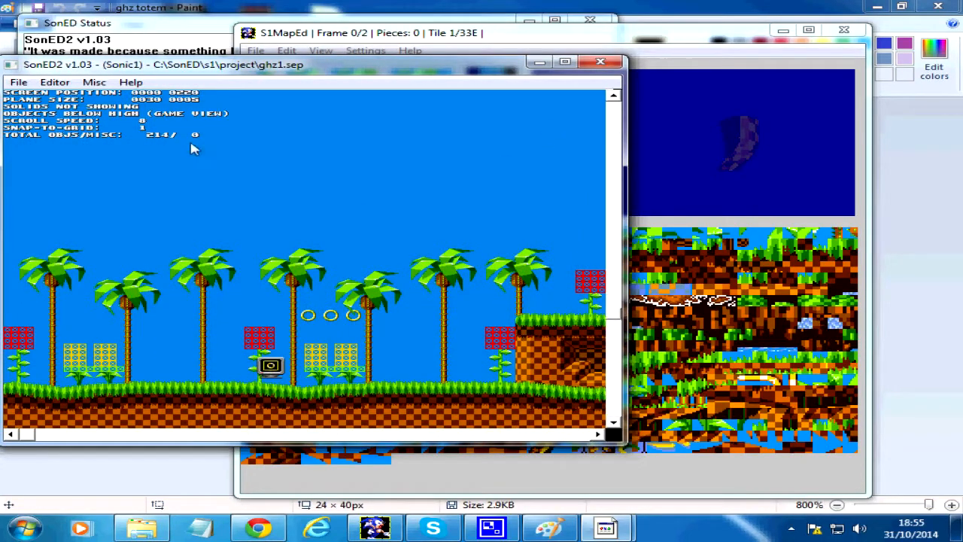
Step: Open the chunk editor on chunk 2D, pick palm leaf block 0DC from it and show the block list
left_click(61, 81)
left_click(71, 129)
left_click(54, 83)
left_click(68, 99)
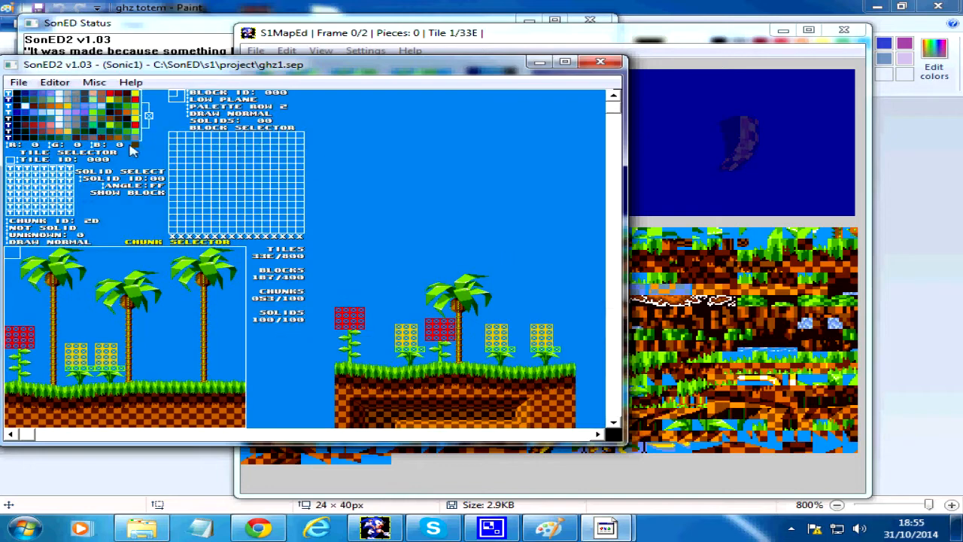
left_click(114, 290)
left_click(242, 128)
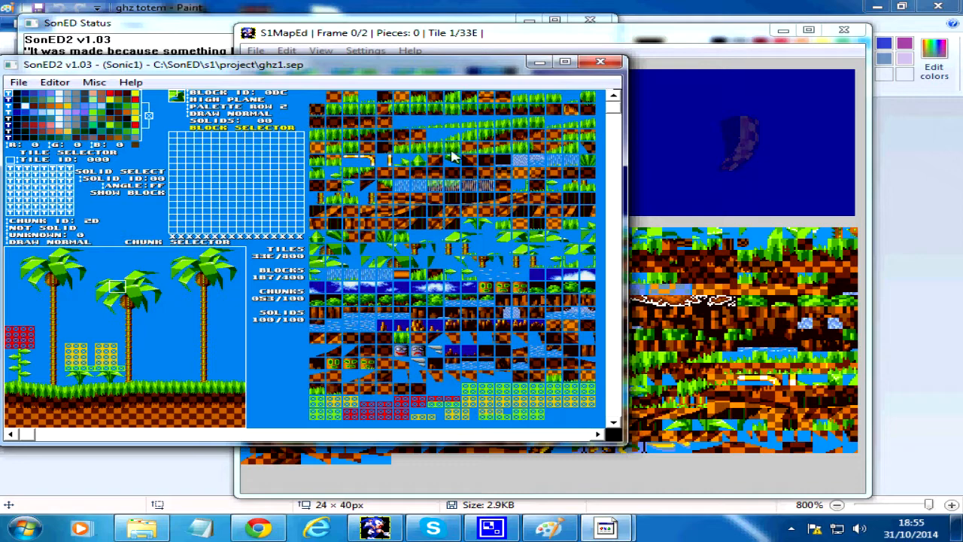
Step: Show the level's tile list in the palm's palette and inspect tiles 001 and 002 of palm block 0DB
left_click(77, 155)
left_click(9, 109)
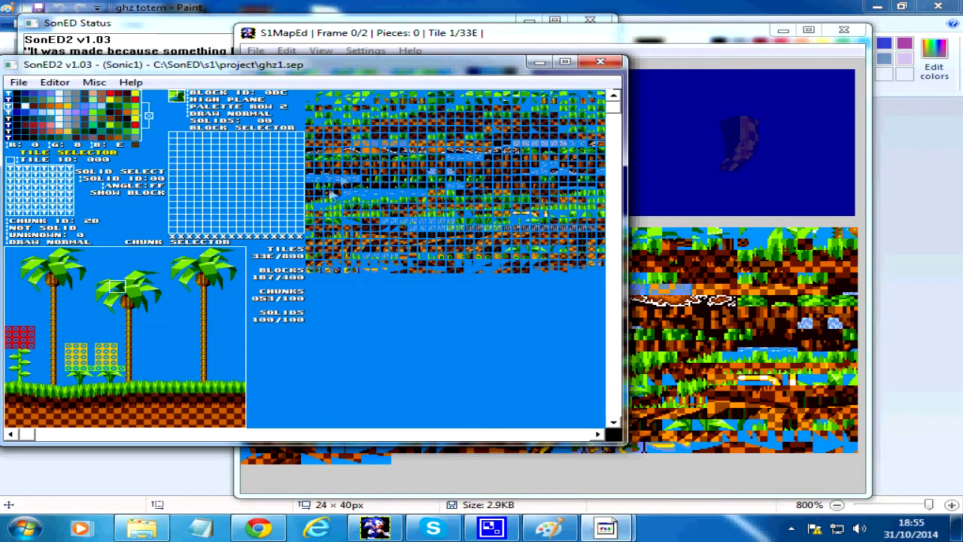
left_click(327, 101)
left_click(329, 98)
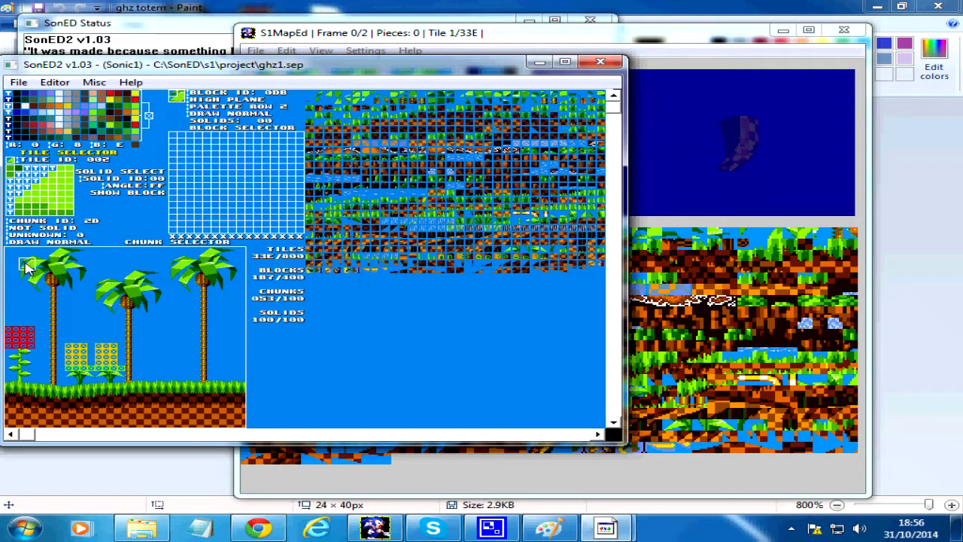
left_click(179, 98)
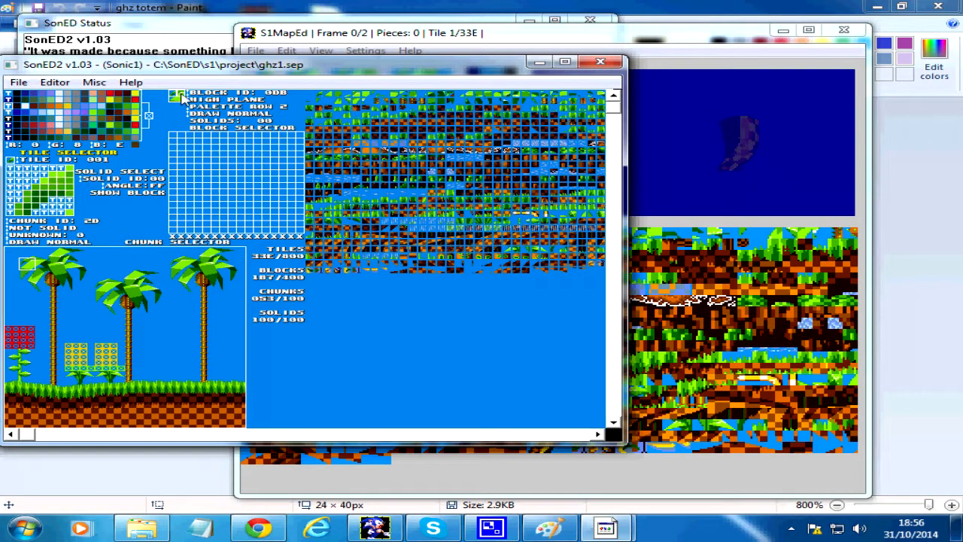
left_click(181, 98)
left_click(181, 102)
left_click(180, 102)
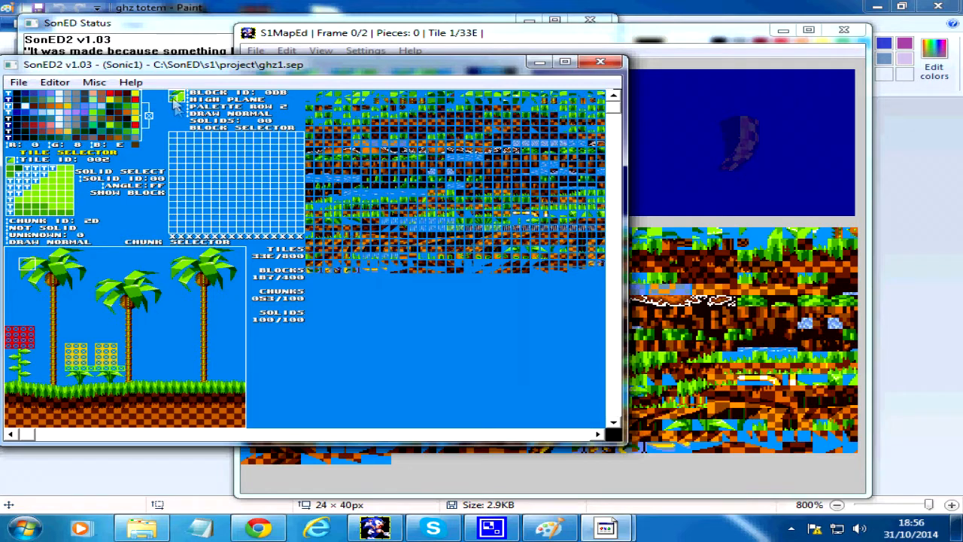
Step: Switch to S1MapEd and build the palm's left edge in frame 0 from two adjacent pieces, each 1×3 tiles, starting at tiles 1 and 4
left_click(686, 91)
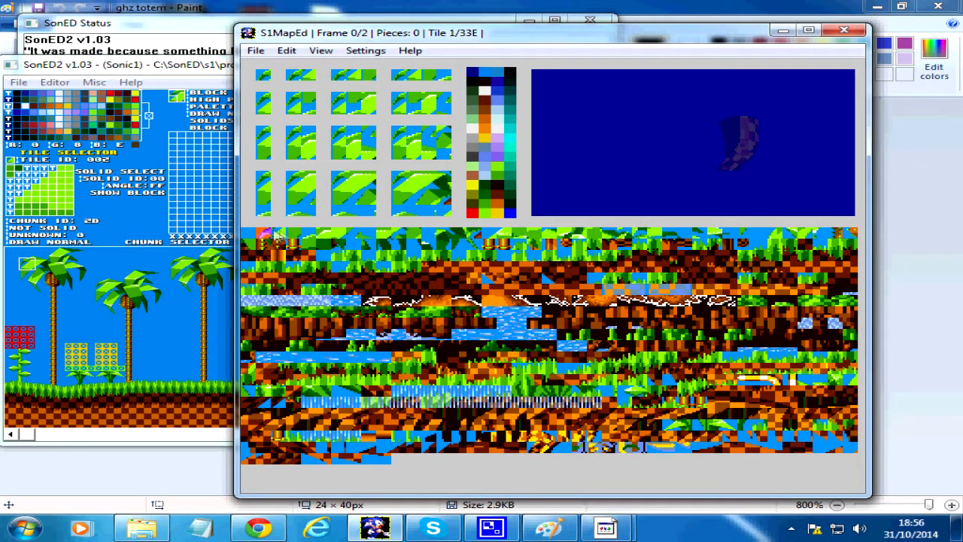
left_click(280, 236)
left_click(271, 235)
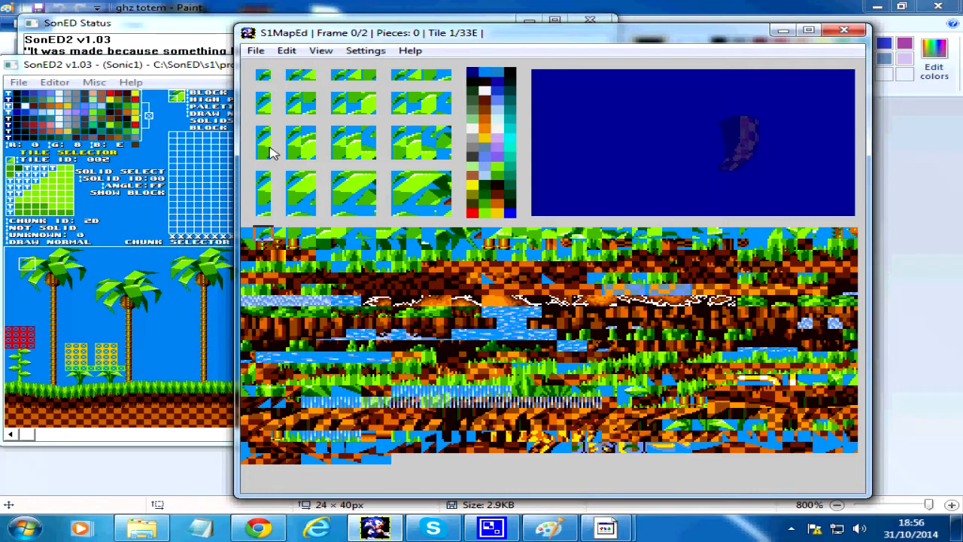
left_click(271, 151)
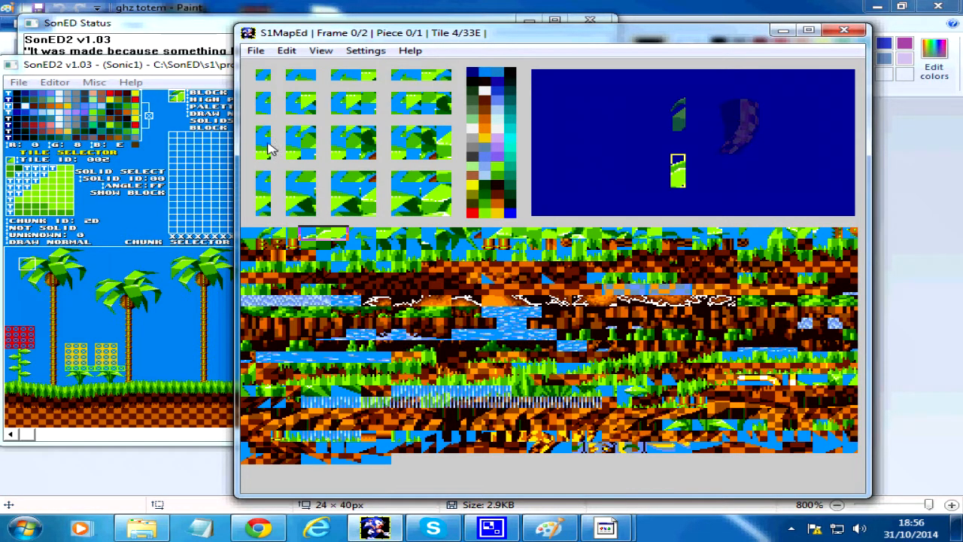
key("Right")
key("Up")
key("Up")
key("Up")
key("Up")
key("Up")
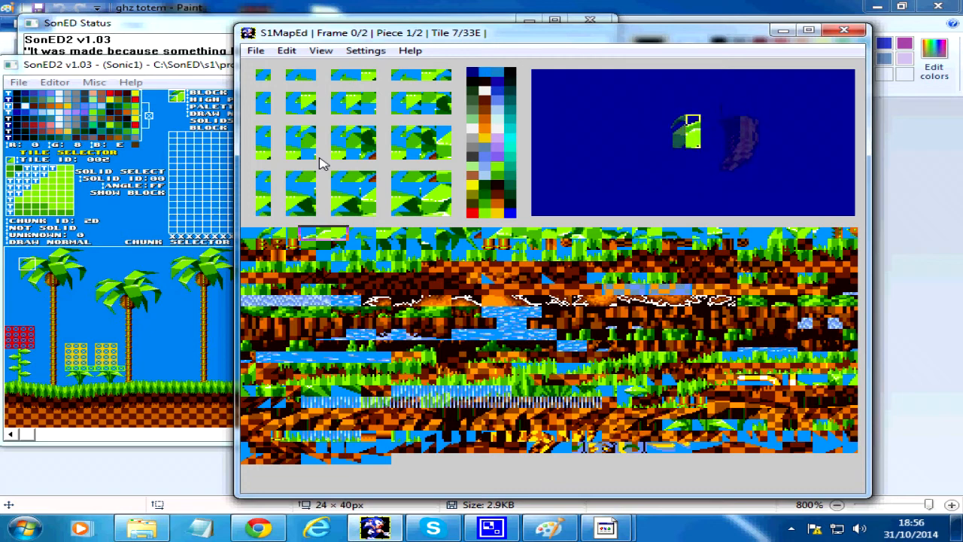
key("Up")
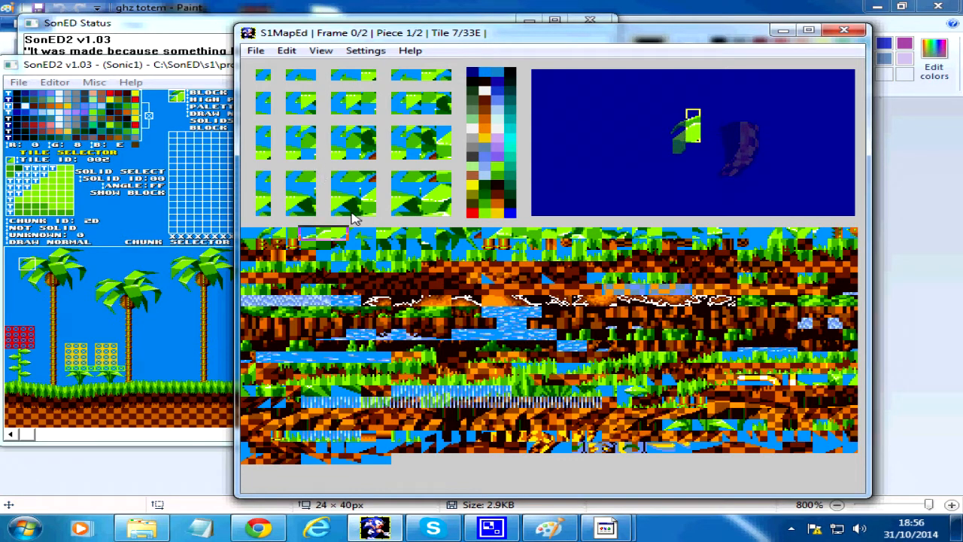
Step: Add tile 7 as a 1×1 piece and position it directly below the second palm leaf piece
left_click(265, 78)
key("Right")
key("Up")
key("Up")
key("Up")
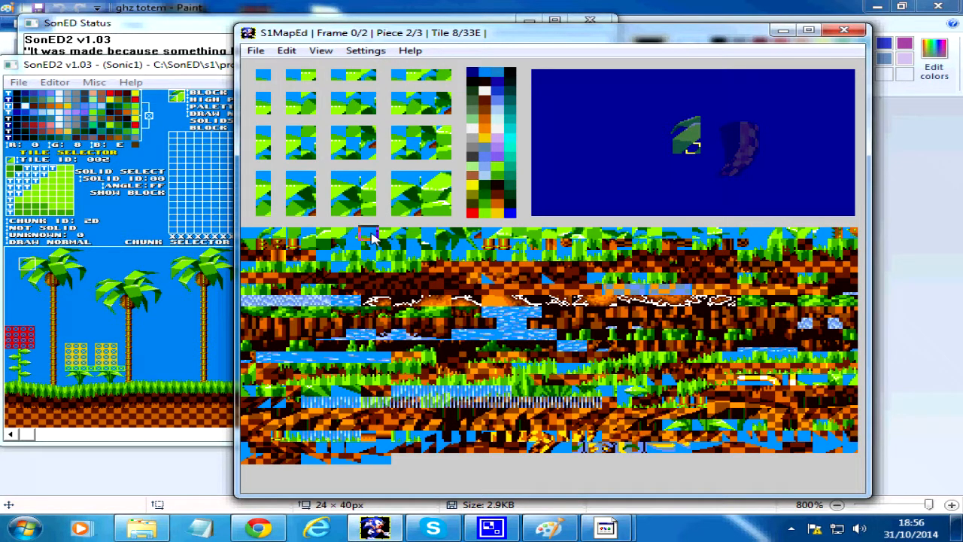
Step: Try a 4×4-tile piece starting at tile 8, placed directly beside the palm's left edge pieces
left_click(381, 237)
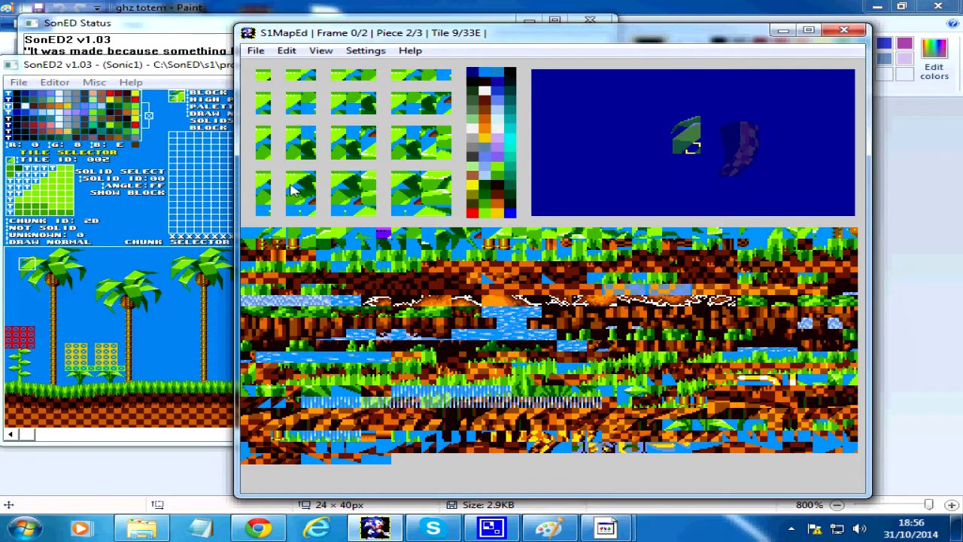
left_click(375, 236)
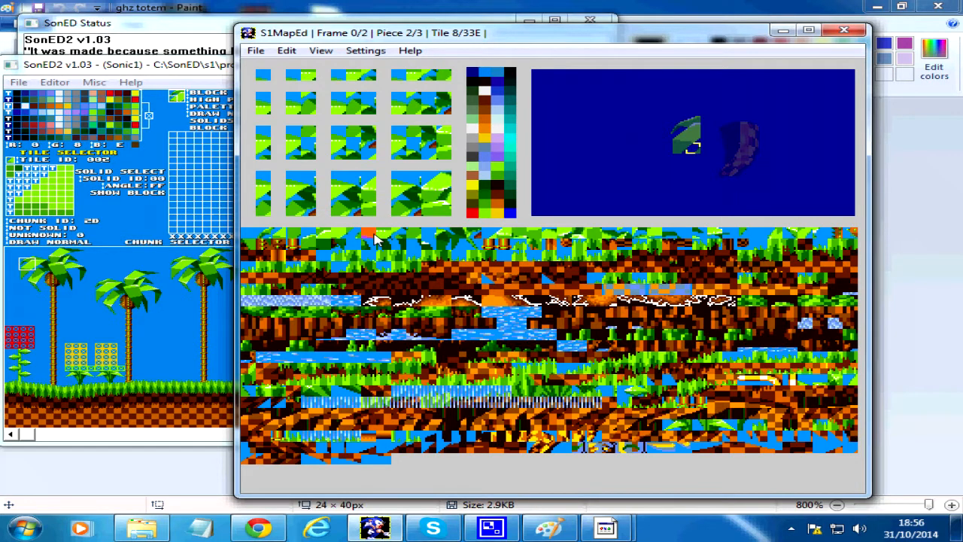
left_click(415, 205)
key("Right")
key("Up")
key("Up")
key("Up")
key("Right")
key("Up")
key("Up")
key("Up")
key("Tab")
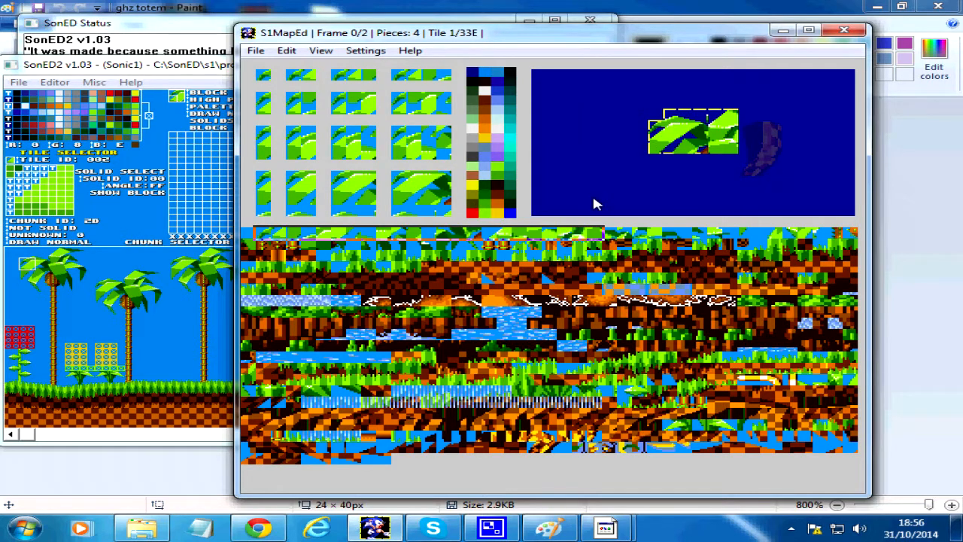
Step: Add a 2×4-tile piece starting at tile 18 and position it as the palm's right edge, beside the 4×4 piece
left_click(617, 237)
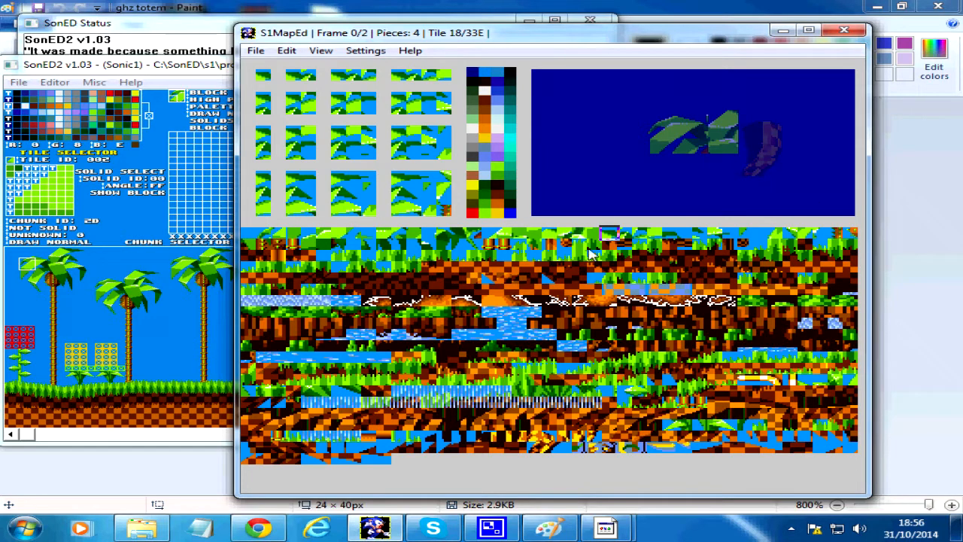
left_click(305, 208)
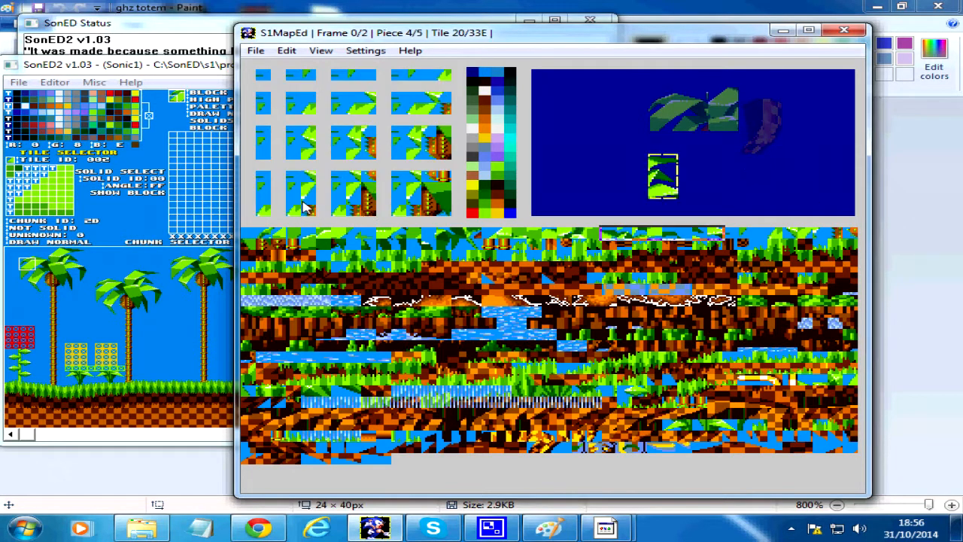
key("Right")
key("Right")
key("Right")
key("Right")
key("Right")
key("Right")
key("Up")
key("Up")
key("Up")
key("Up")
key("Up")
key("Up")
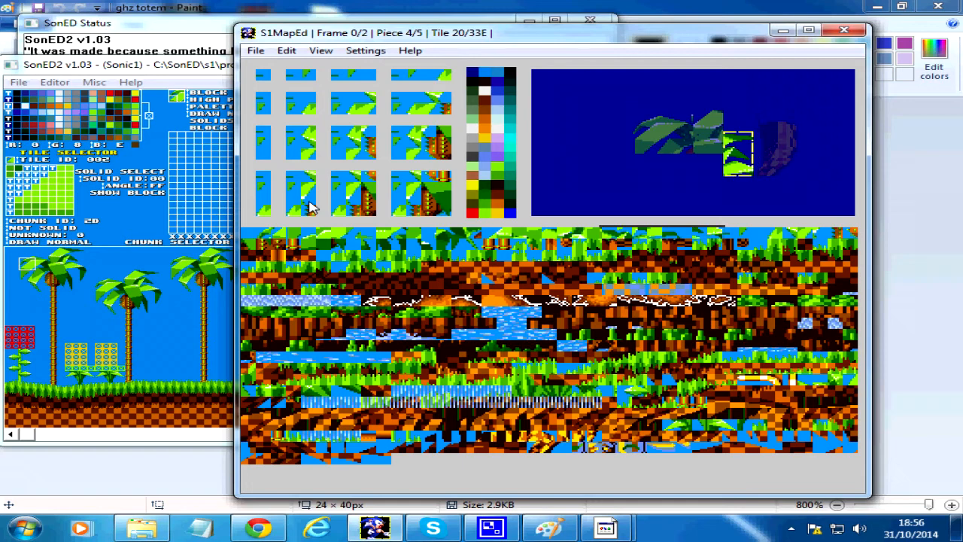
Step: Select the 4×4 piece in the middle of the palm, shift it vertically and delete it from the frame
key("ctrl+a")
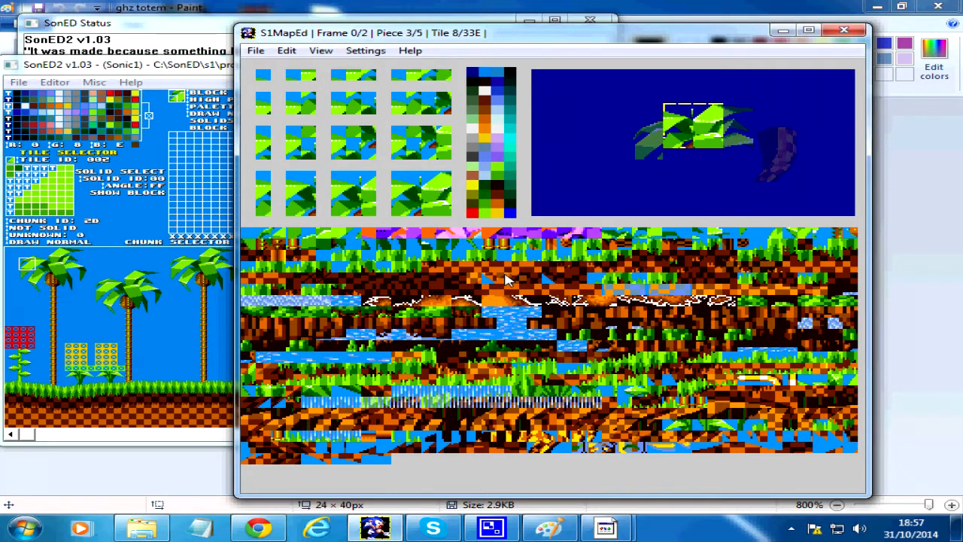
key("Page_Down")
key("Page_Down")
key("Page_Down")
key("Page_Down")
key("Page_Up")
key("Page_Up")
key("Page_Up")
key("Page_Up")
key("Page_Up")
key("Page_Up")
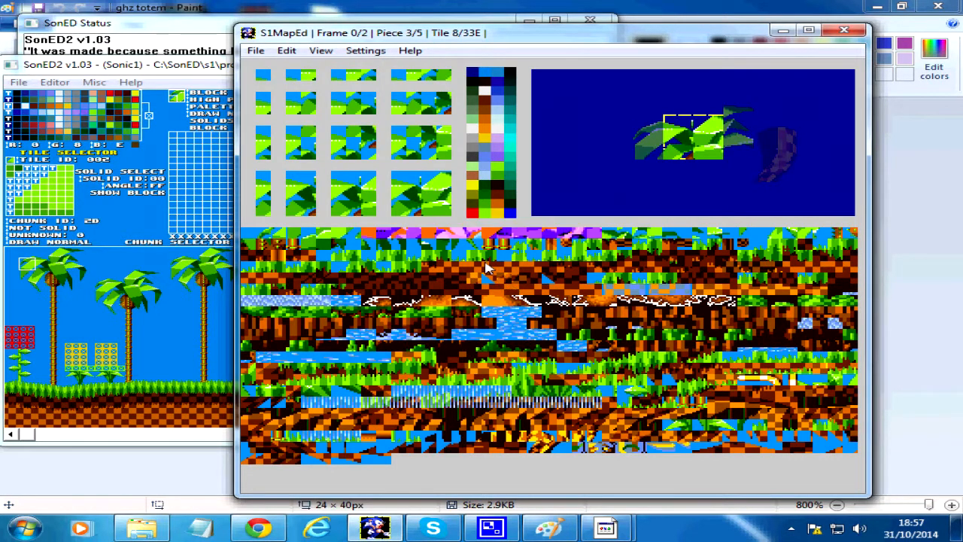
key("Delete")
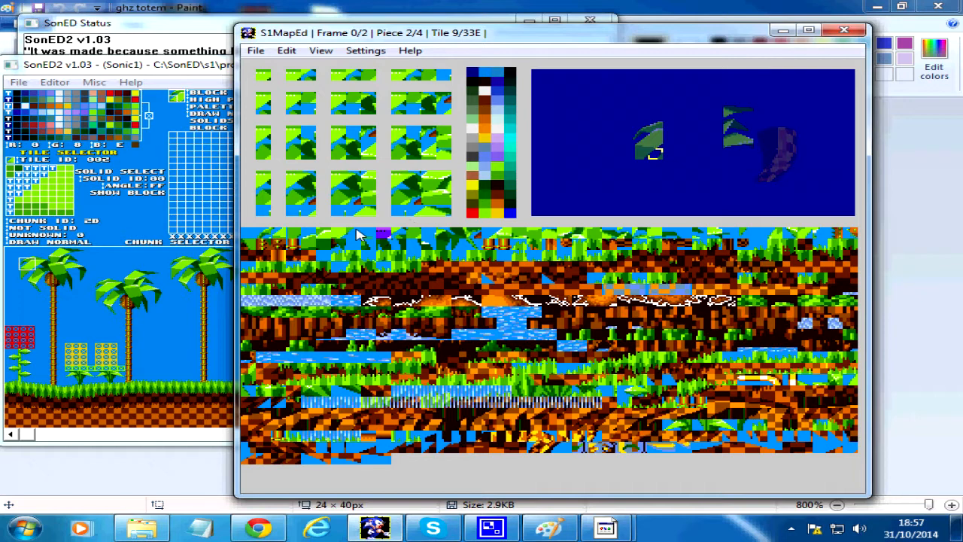
Step: Add a 1×4-tile piece starting at tile 8 and position it directly beside the palm's left edge pieces
left_click(369, 236)
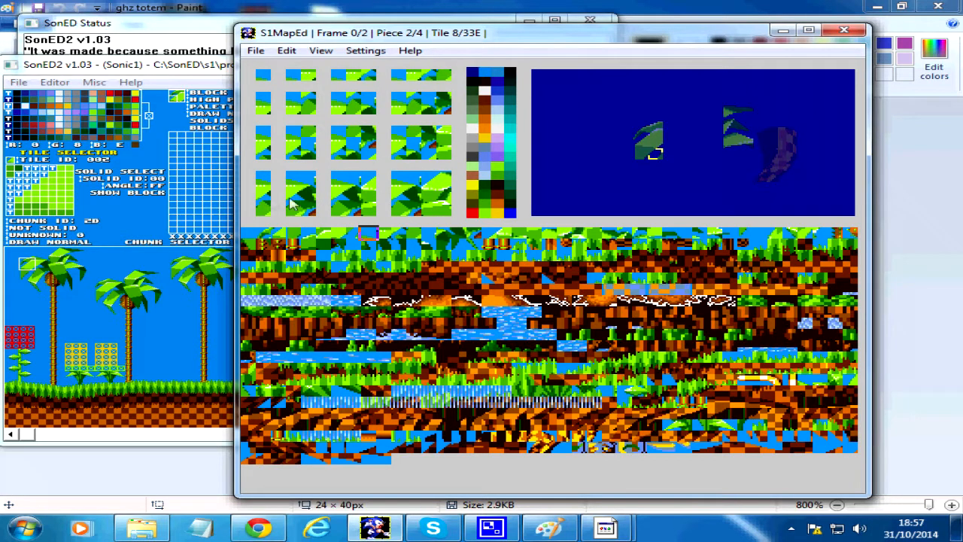
left_click(265, 205)
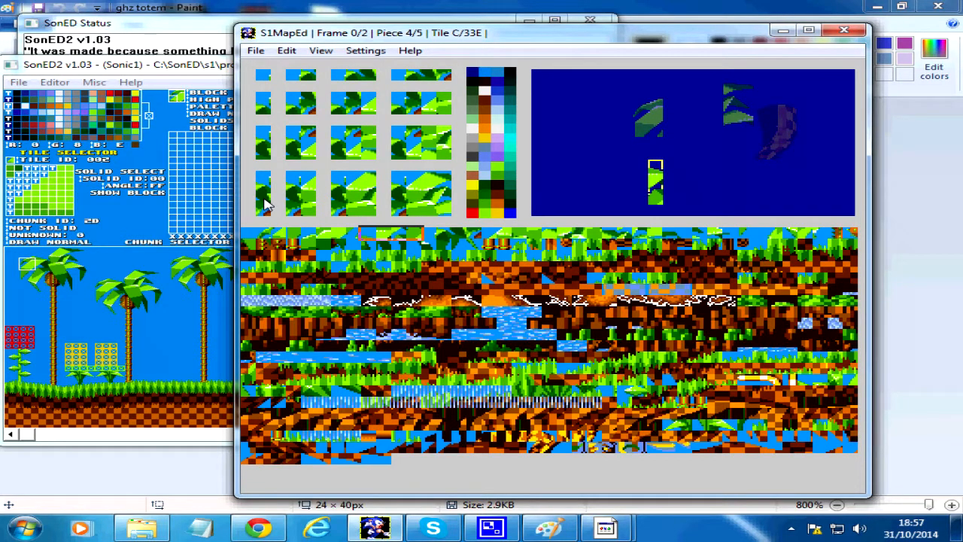
key("Right")
key("Up")
key("Up")
key("Up")
key("Up")
key("Up")
key("Up")
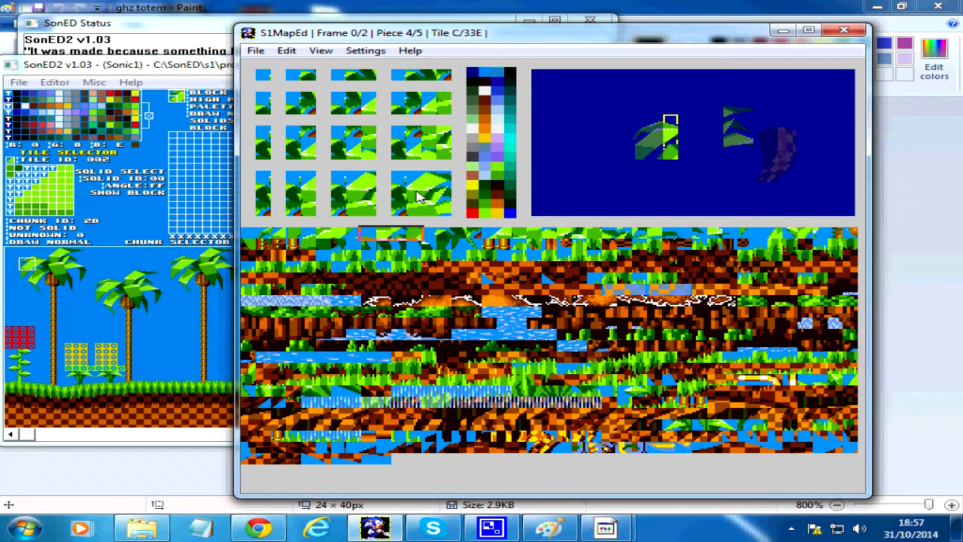
Step: Try a 3×4-tile piece starting at tile C beside the 1×4 column, and delete it from the frame
left_click(359, 189)
key("Right")
key("Right")
key("Up")
key("Up")
key("Up")
key("Right")
key("Up")
key("Up")
key("Up")
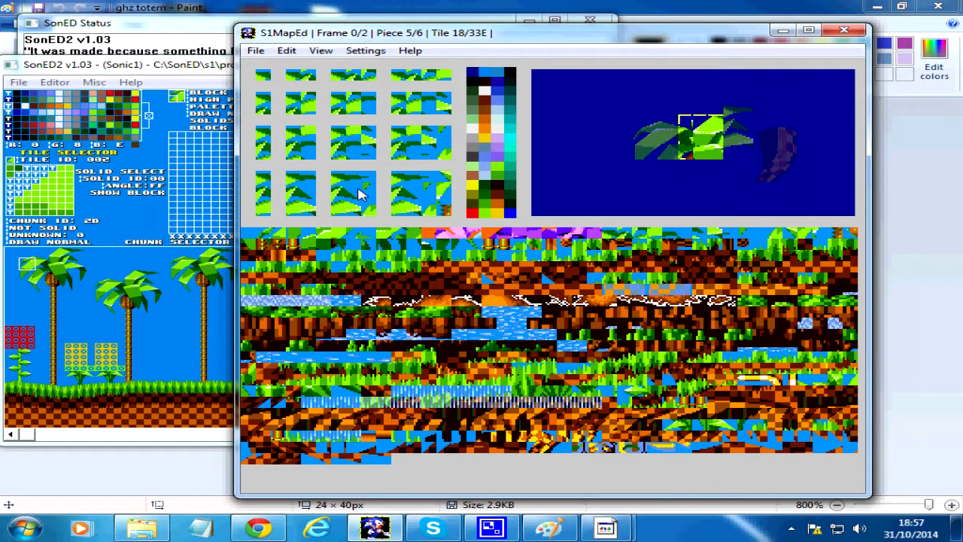
key("Delete")
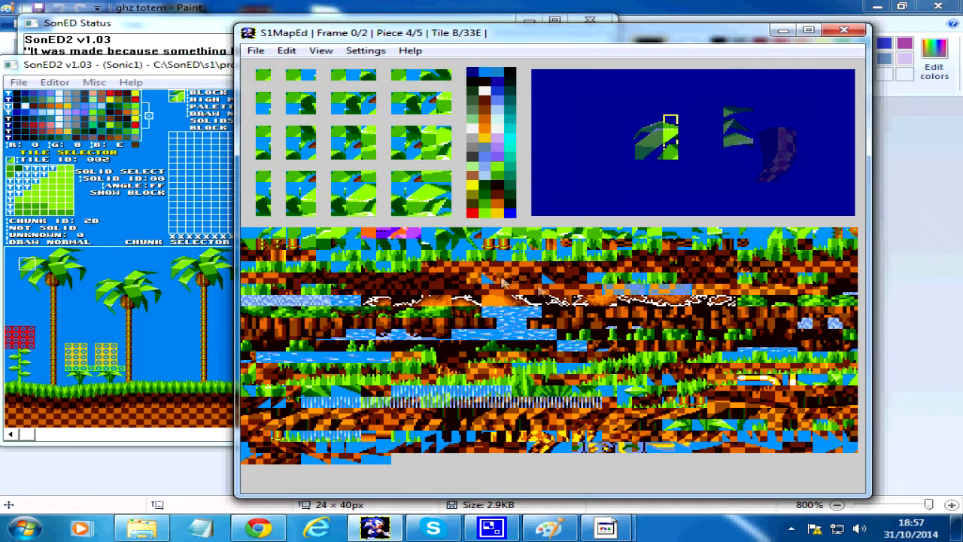
Step: Add a 1×4-tile piece starting at tile C, position it beside the previous 1×4 column and deselect it
left_click(432, 236)
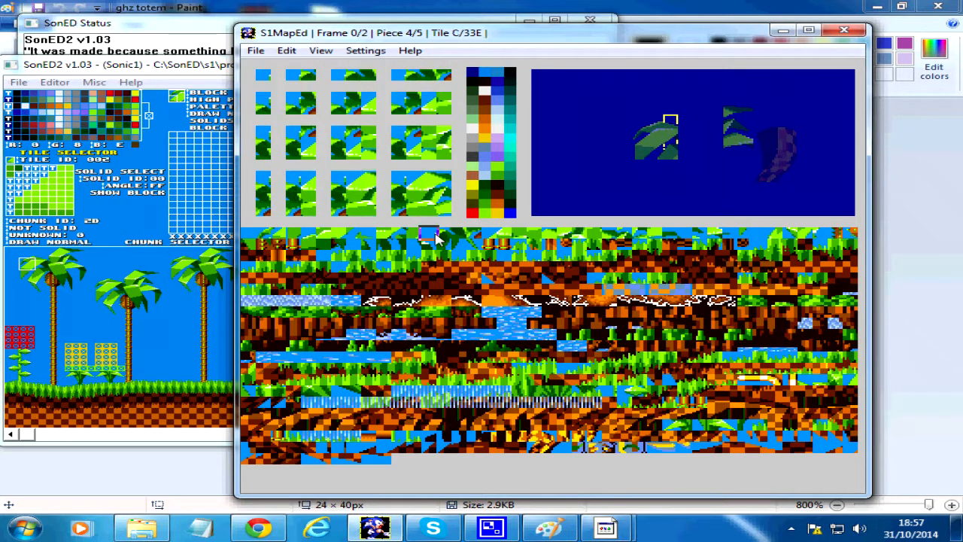
left_click(270, 200)
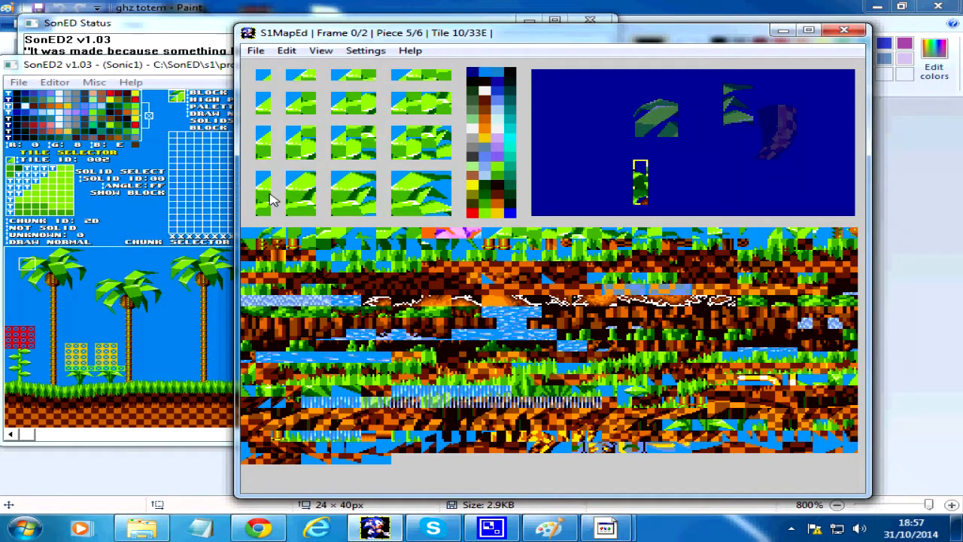
key("Up")
key("Right")
key("Up")
key("Up")
key("Up")
key("Up")
key("Up")
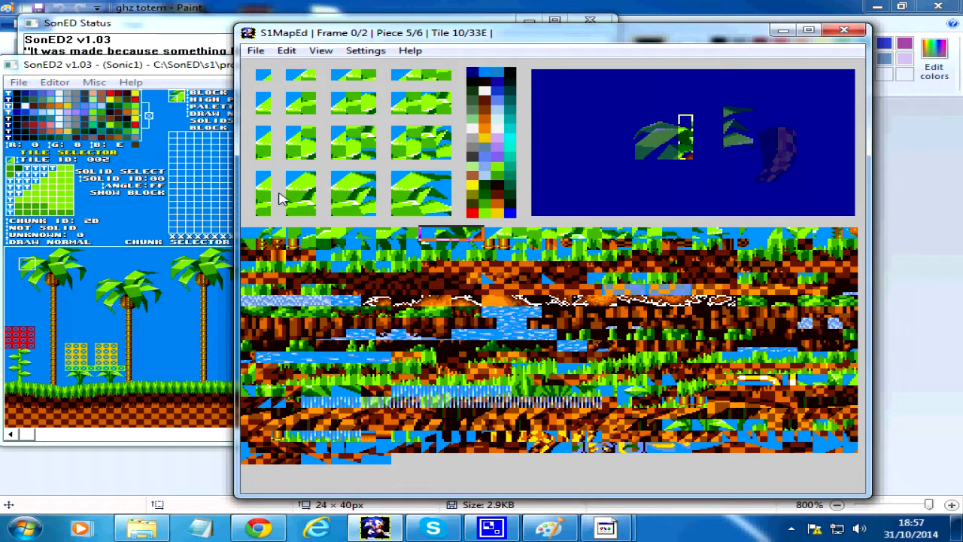
key("Escape")
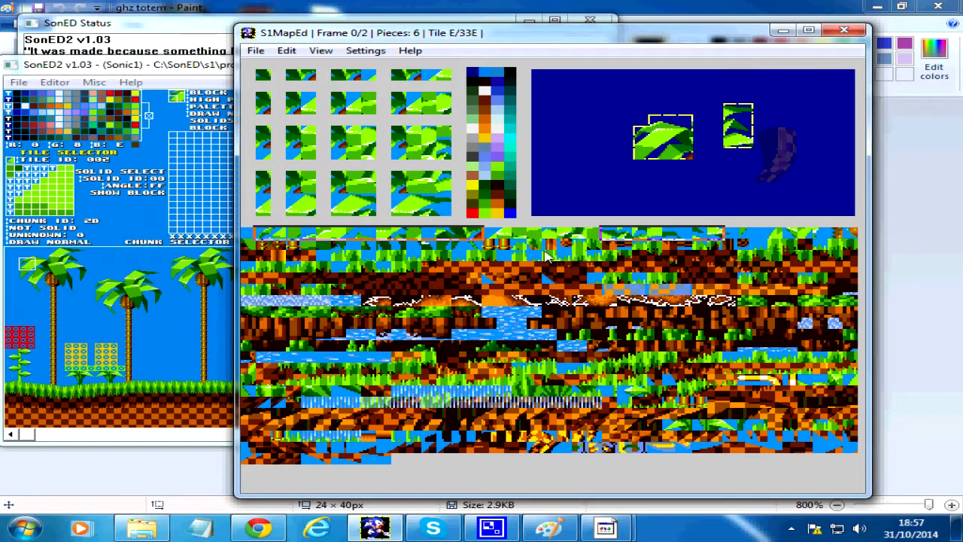
Step: Add a 3×4-tile piece starting at tile 29 and position it below the palm's leaves as the trunk
left_click(257, 249)
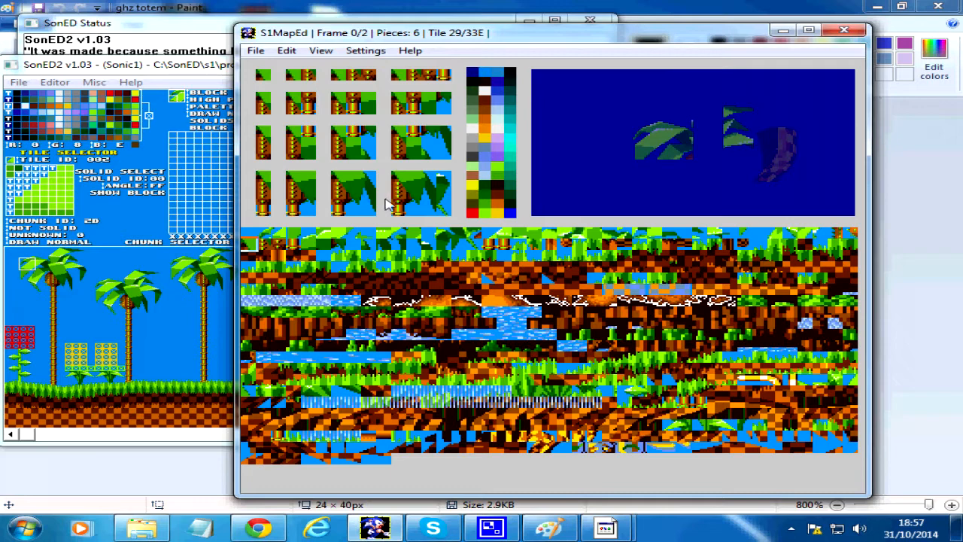
left_click(369, 205)
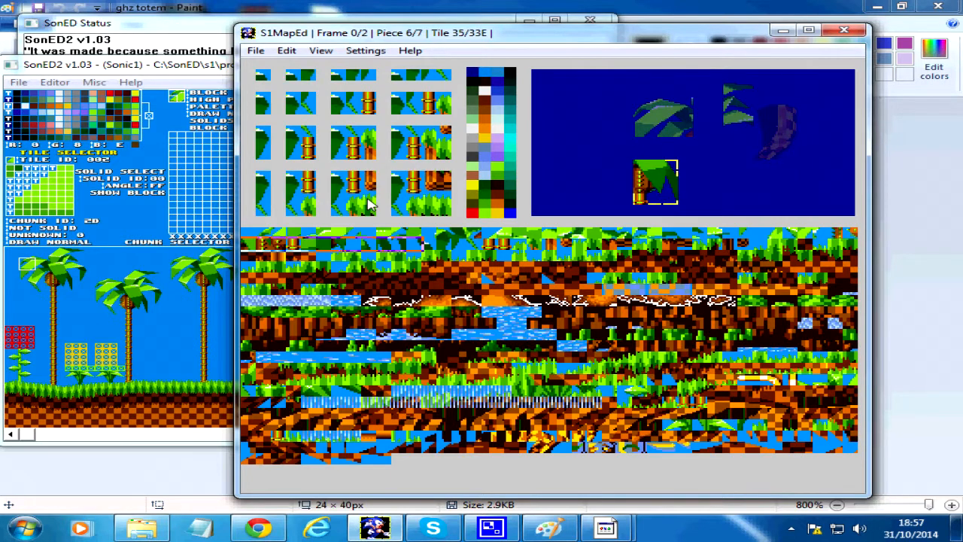
key("Right")
key("Right")
key("Right")
key("Right")
key("Up")
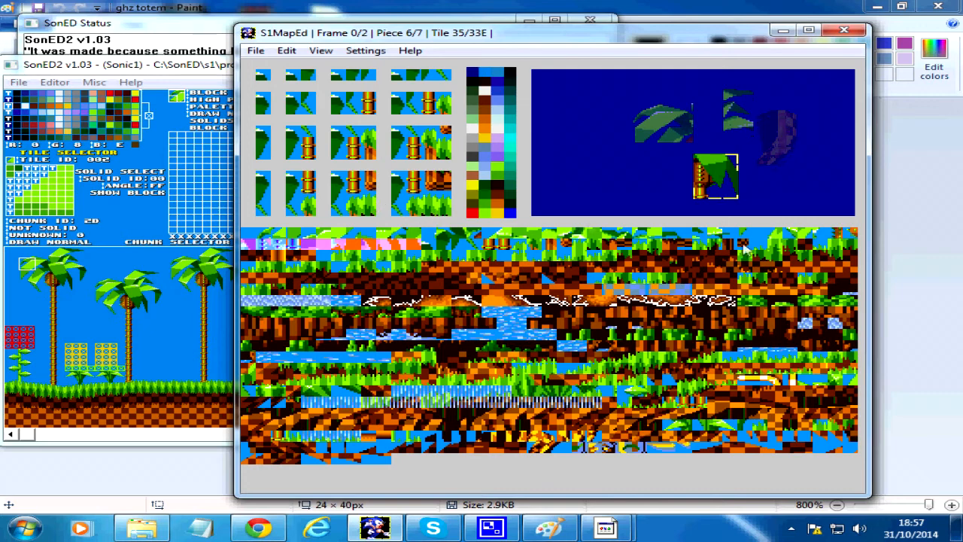
Step: Add a 1×2-tile piece starting at tile 27, position it against the trunk's left side and deselect it
left_click(834, 234)
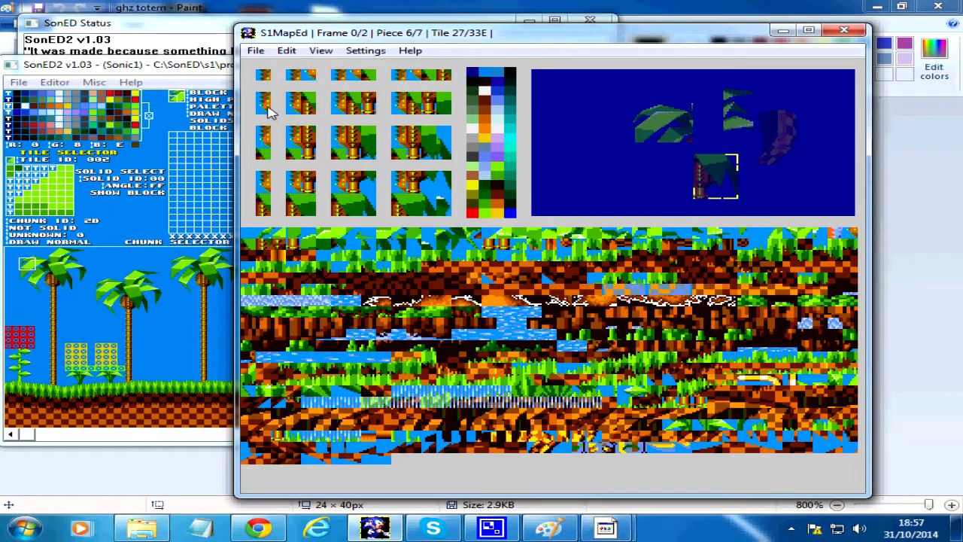
left_click(268, 106)
key("Up")
key("Up")
key("Up")
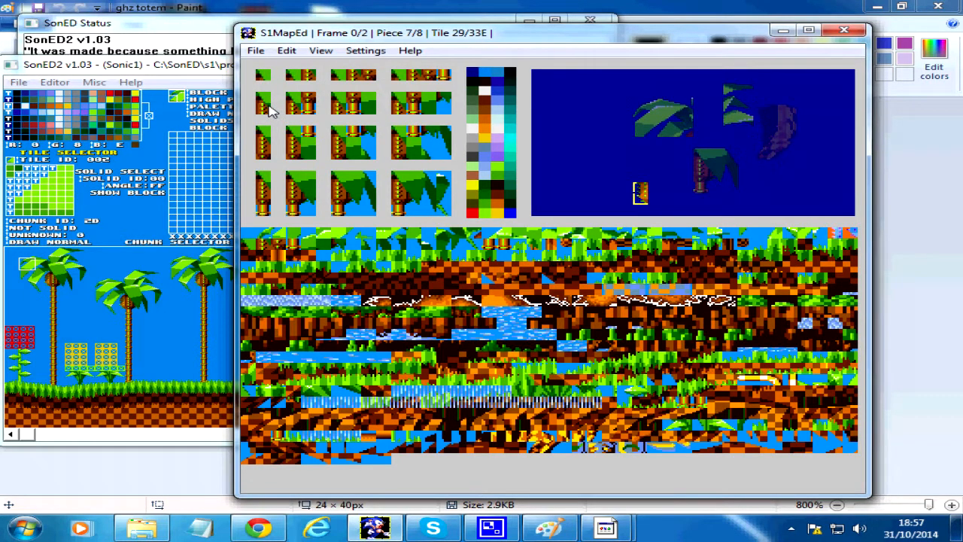
key("Right")
key("Right")
key("Right")
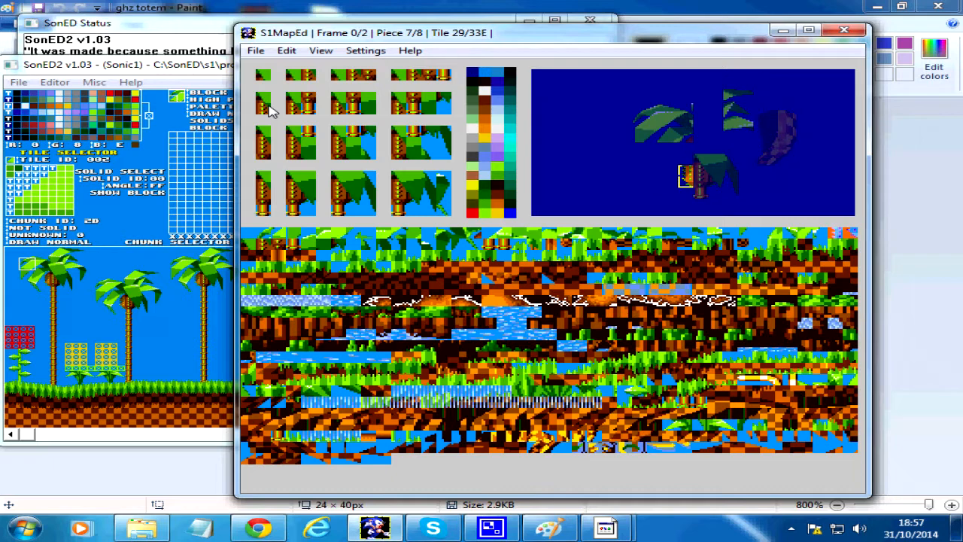
key("Escape")
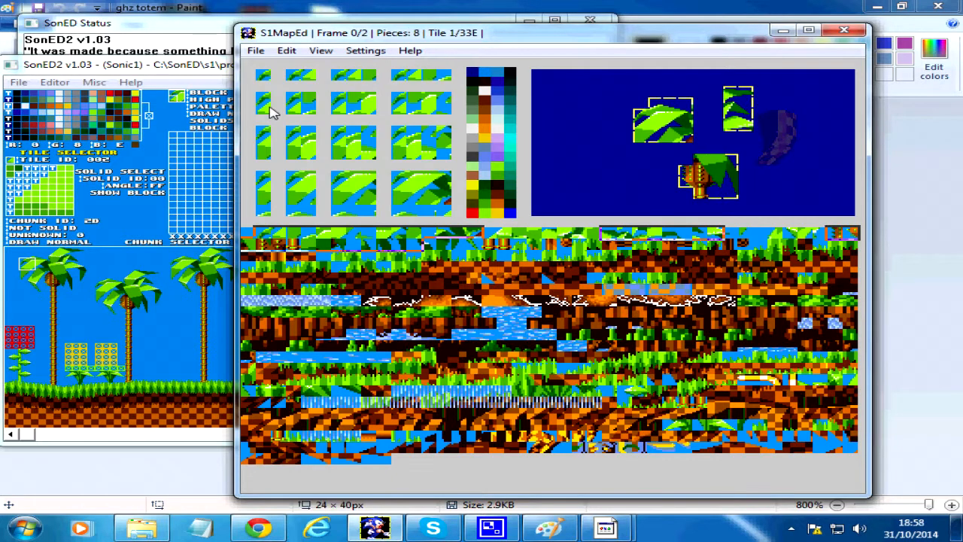
Step: Step through the palm's pieces and move the two trunk pieces up one tile toward the leaves
key("Page_Down")
key("Page_Up")
key("Page_Up")
key("Page_Up")
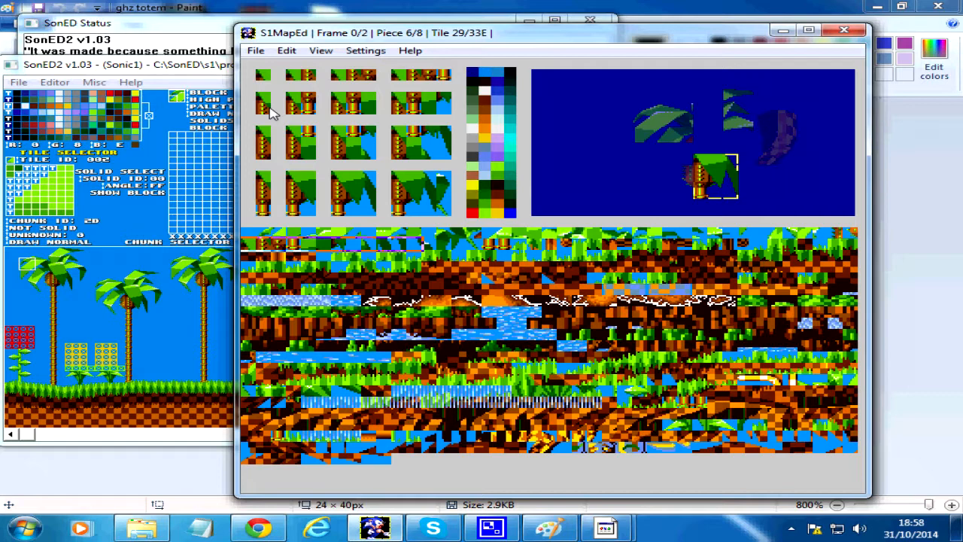
key("Up")
key("Page_Up")
key("Page_Up")
key("Page_Down")
key("Page_Down")
key("Page_Down")
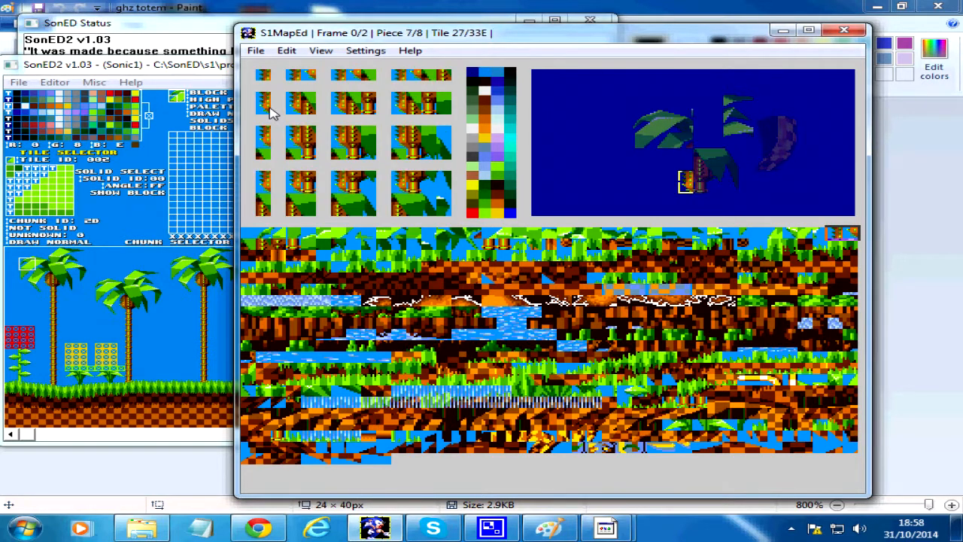
key("Page_Up")
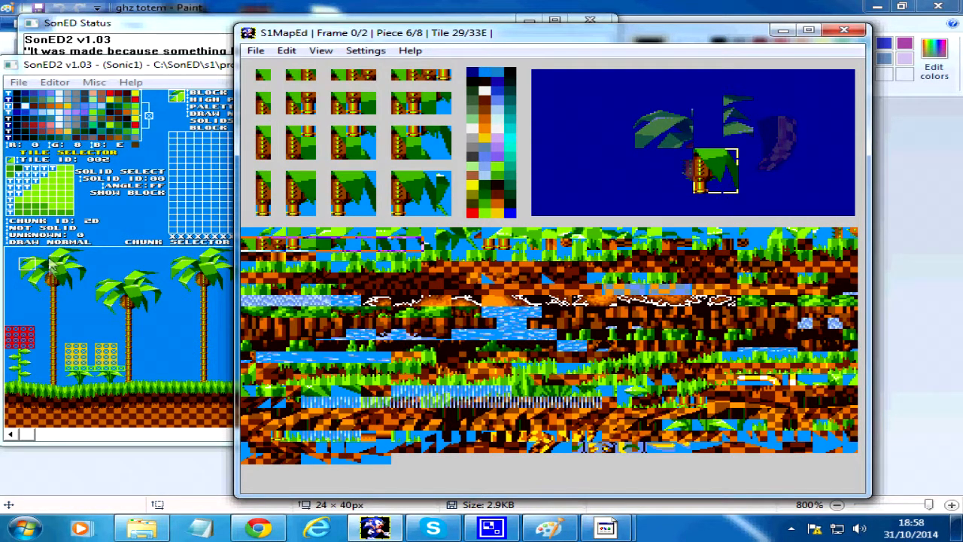
Step: Add a 2×4-tile piece starting at tile 10, position it in the gap between the leaf groups and deselect it
key("Page_Up")
key("Page_Up")
key("Page_Up")
key("Page_Up")
key("Page_Up")
key("Page_Down")
key("Page_Down")
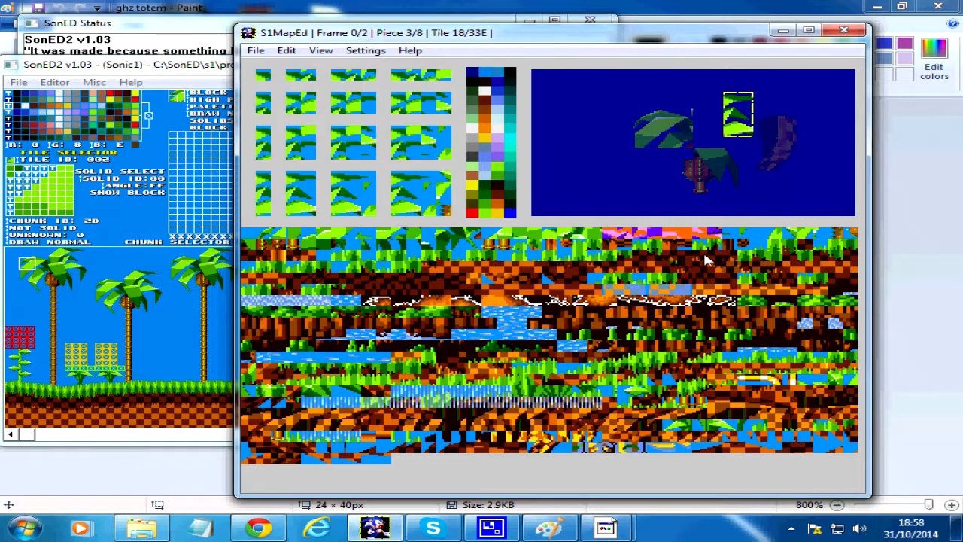
left_click_drag(514, 234, 493, 233)
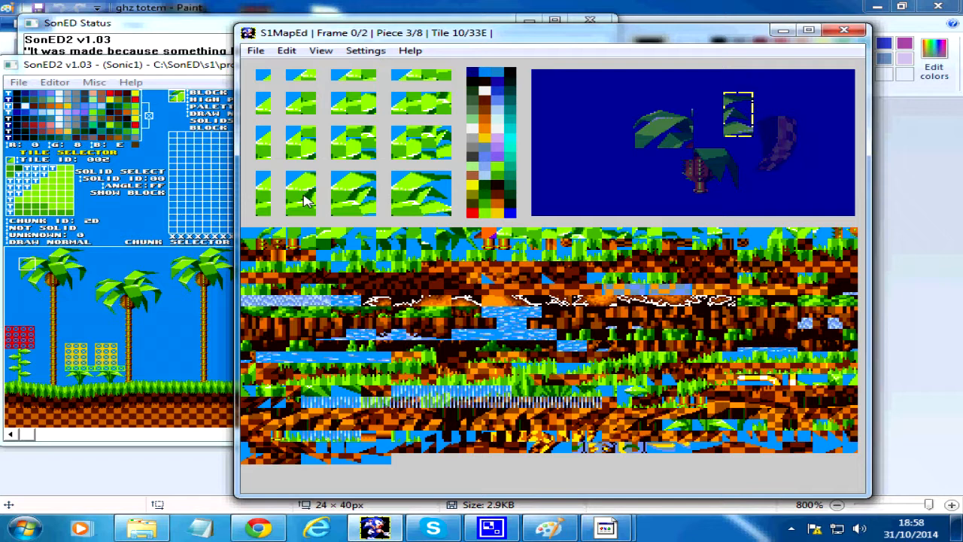
left_click(305, 201)
key("Right")
key("Right")
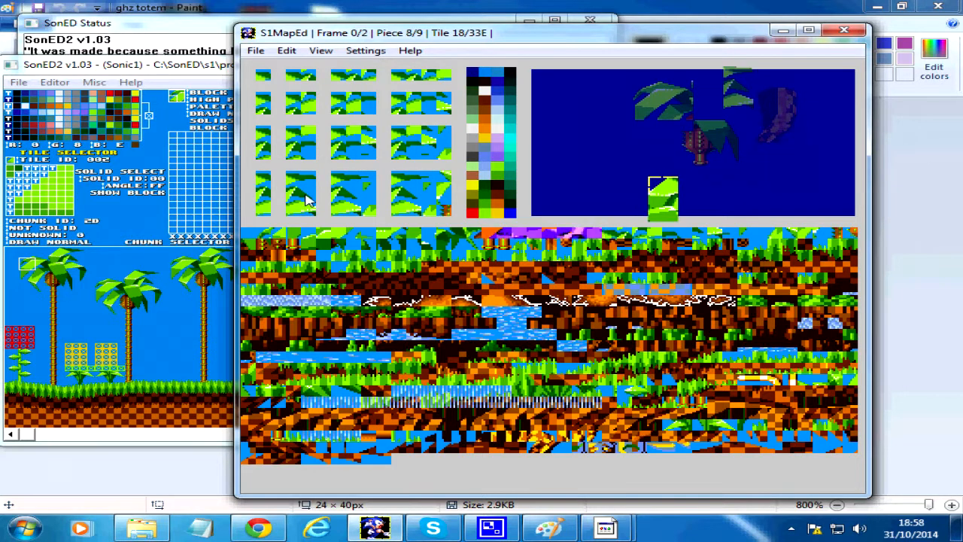
key("Up")
key("Up")
key("Up")
key("Up")
key("Up")
key("Up")
key("Up")
key("Right")
key("Right")
key("Up")
key("Up")
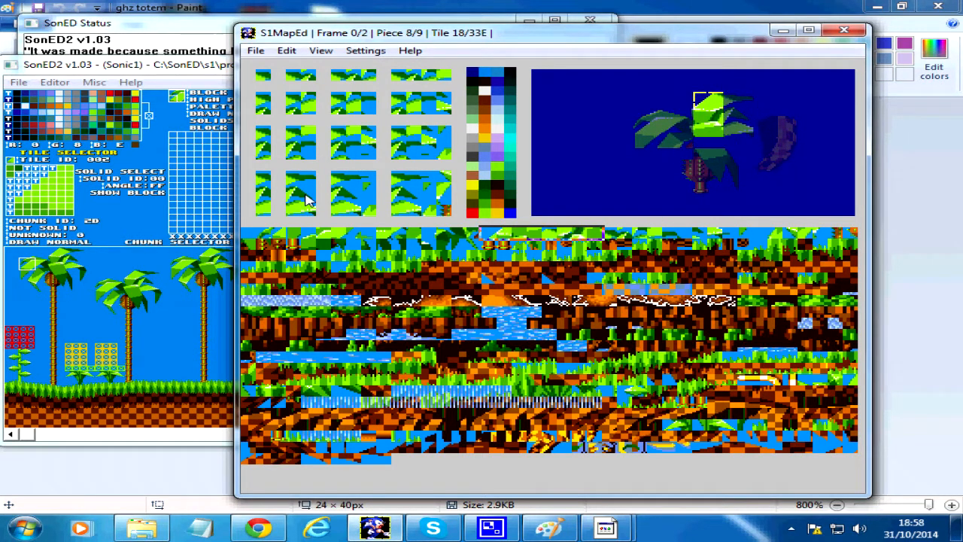
key("ctrl+a")
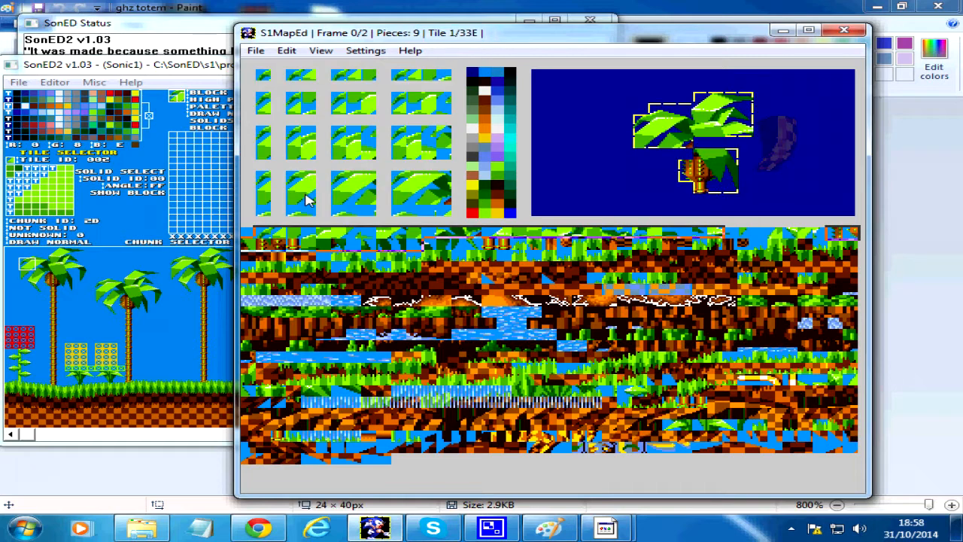
Step: Move both trunk pieces up another tile to meet the leaves, and deselect the pieces
key("Page_Up")
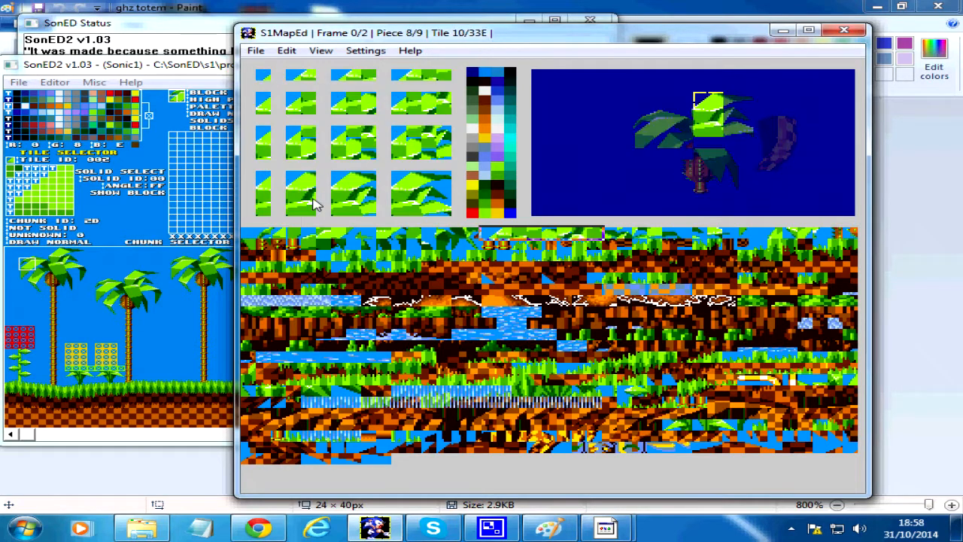
key("Page_Up")
key("Page_Up")
key("Page_Down")
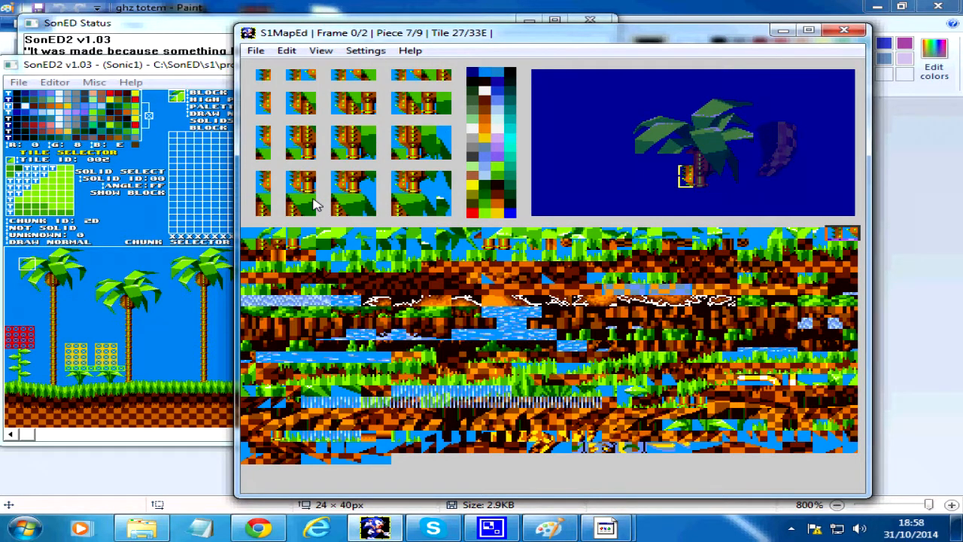
key("Page_Up")
key("Page_Up")
key("Page_Up")
key("Page_Up")
key("Page_Up")
key("Page_Up")
key("Page_Up")
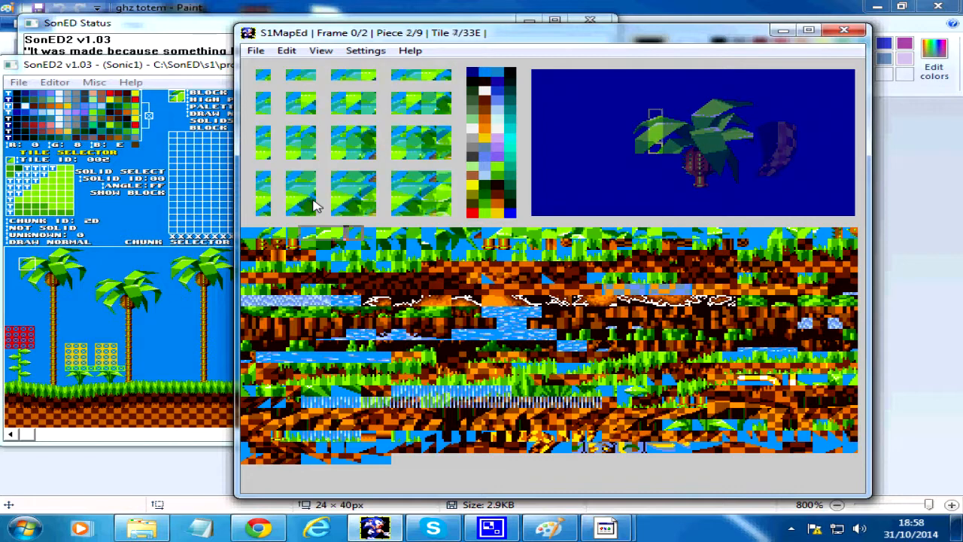
key("ctrl+a")
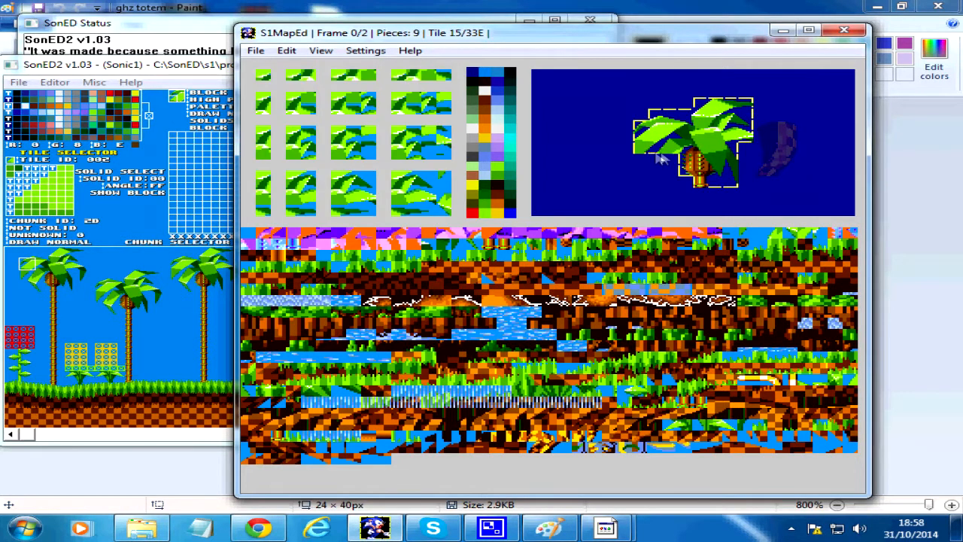
Step: Switch to Paint and open the ghz tree picture
left_click(256, 51)
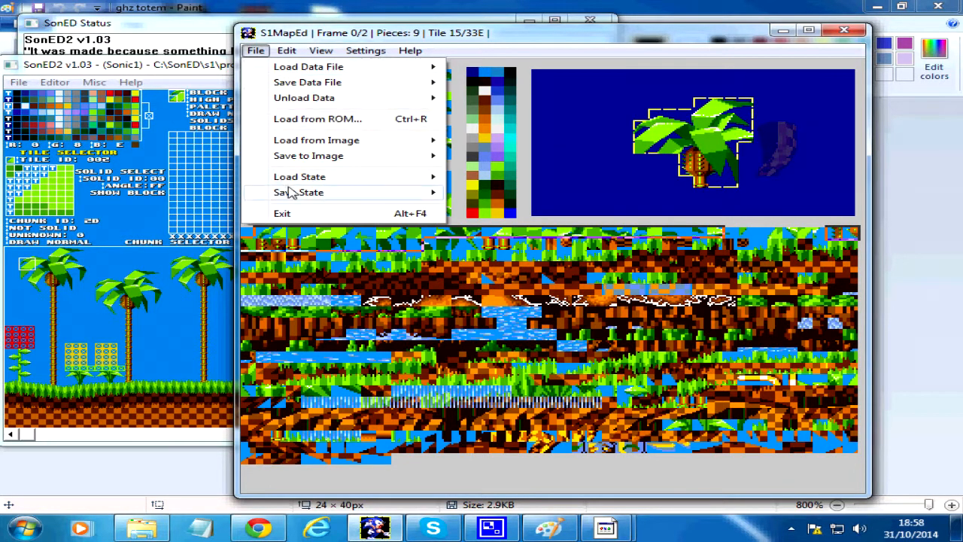
left_click(128, 500)
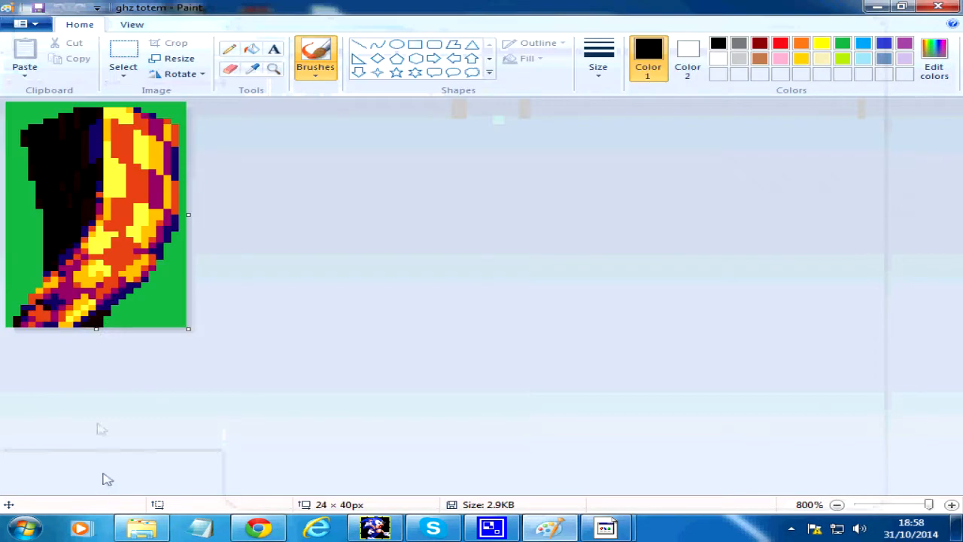
left_click(20, 24)
left_click(23, 69)
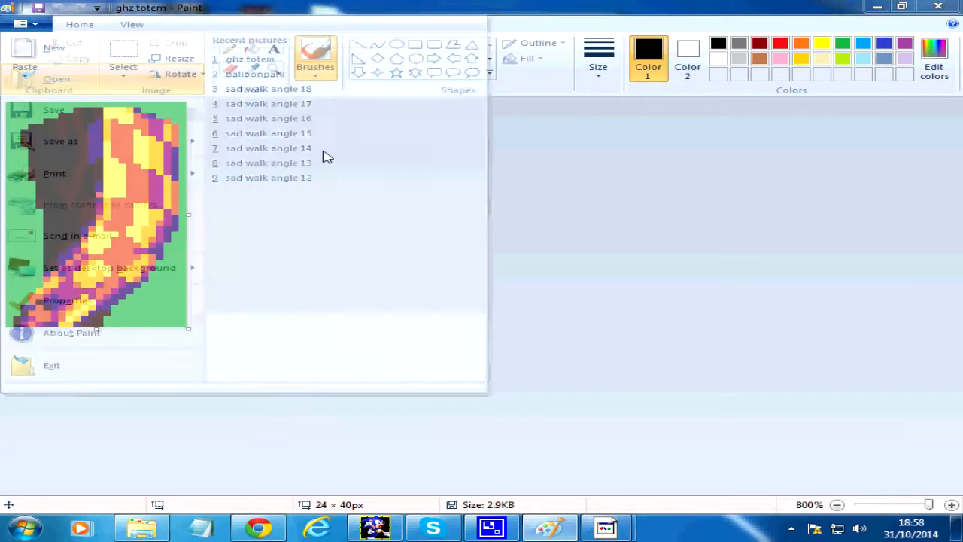
left_click(436, 286)
scroll(427, 294, "down", 5)
scroll(429, 295, "down", 5)
scroll(429, 295, "up", 5)
left_click(603, 337)
double_click(603, 337)
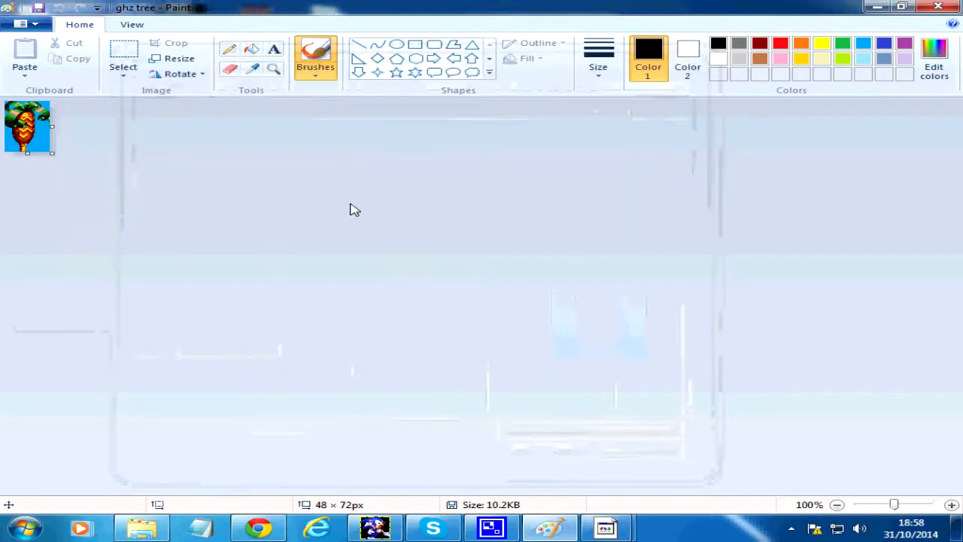
Step: Enlarge the ghz tree picture to 600% to examine the replacement artwork
left_click(132, 24)
left_click(24, 59)
left_click(25, 59)
left_click(24, 60)
left_click(24, 61)
left_click(24, 60)
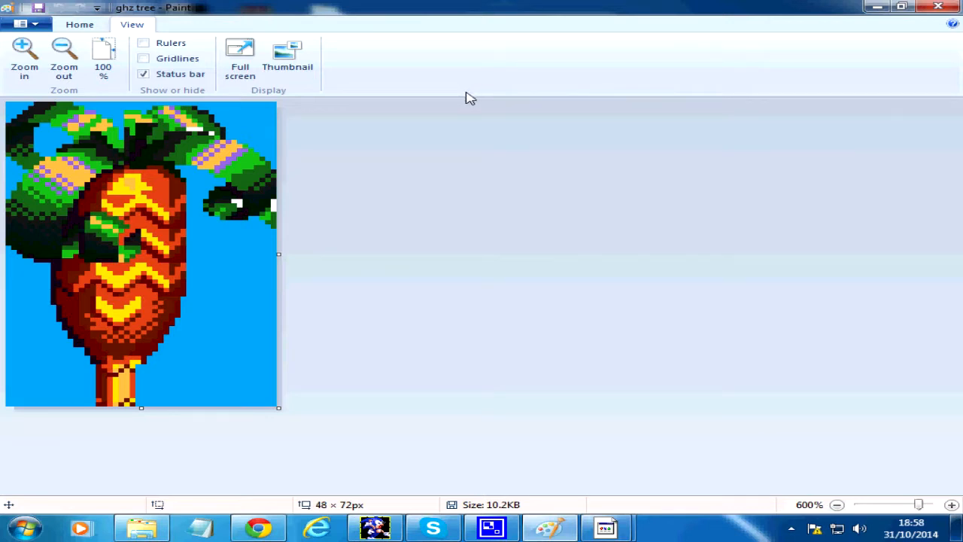
Step: Switch back to S1MapEd and load the saved state in Backup 4
left_click(375, 527)
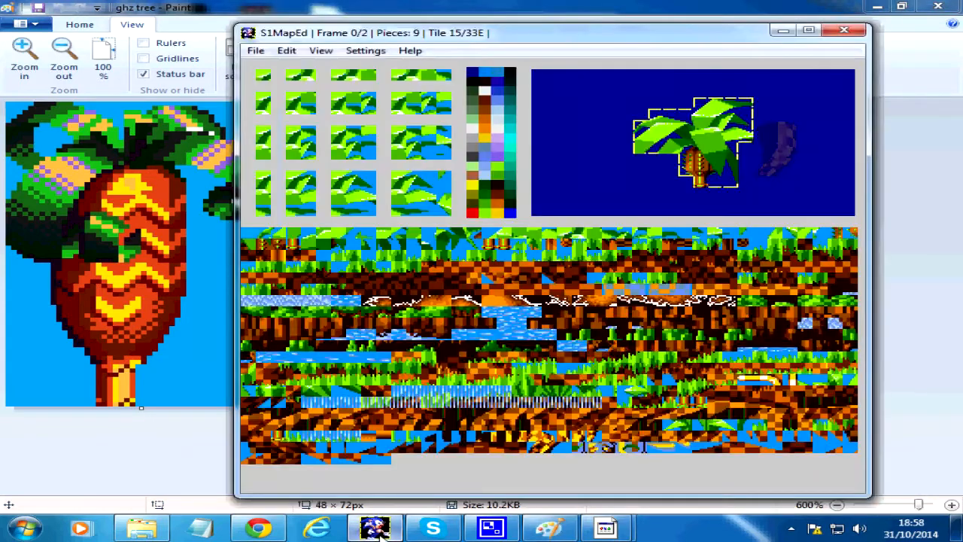
left_click(256, 52)
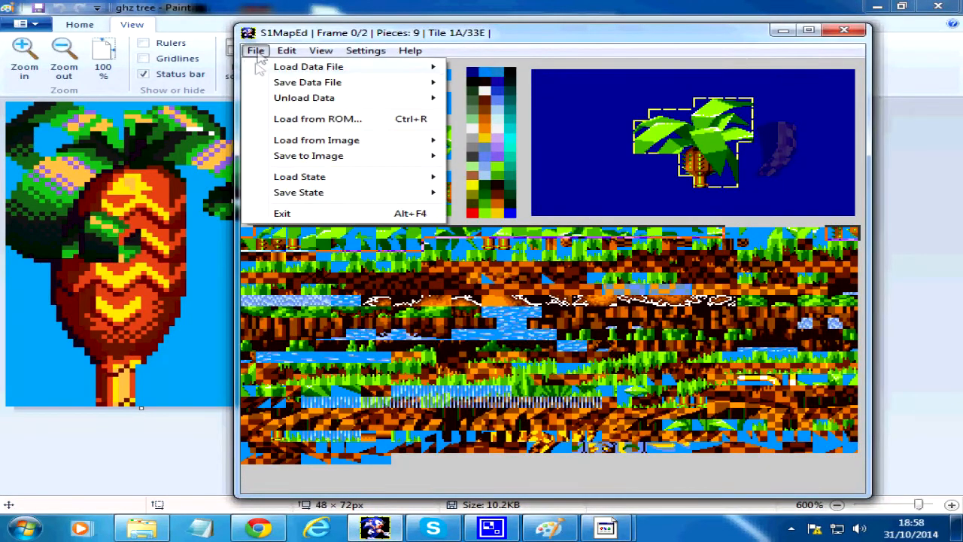
mouse_move(320, 177)
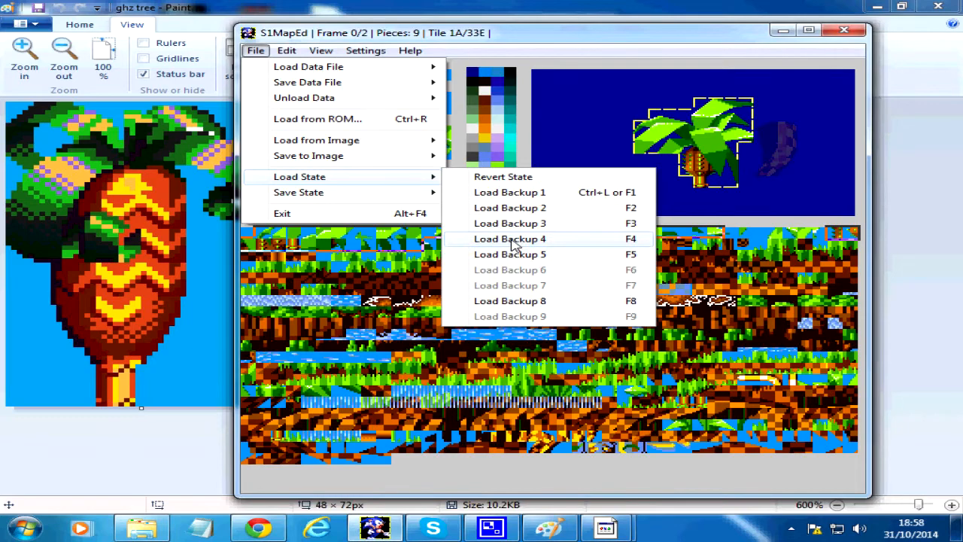
left_click(512, 239)
key("Left")
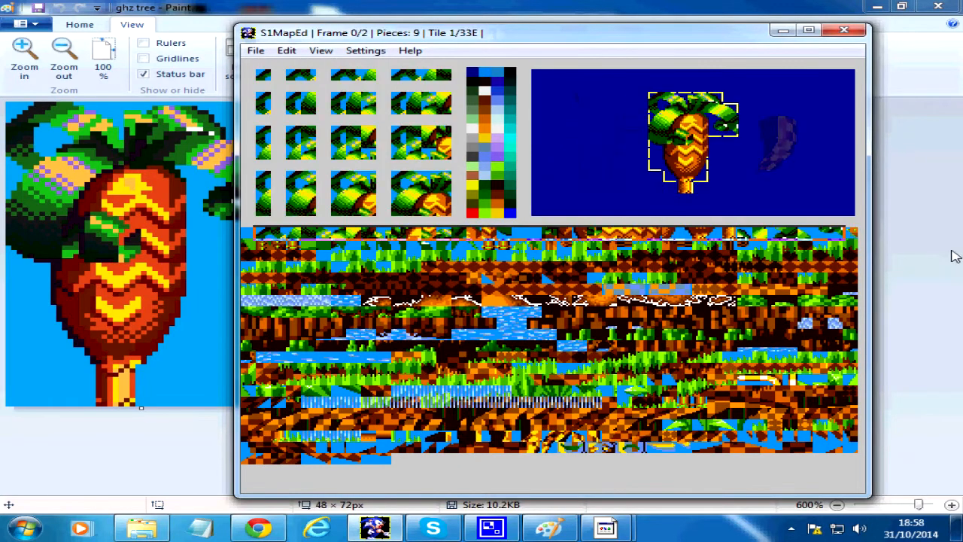
scroll(552, 236, "down", 17)
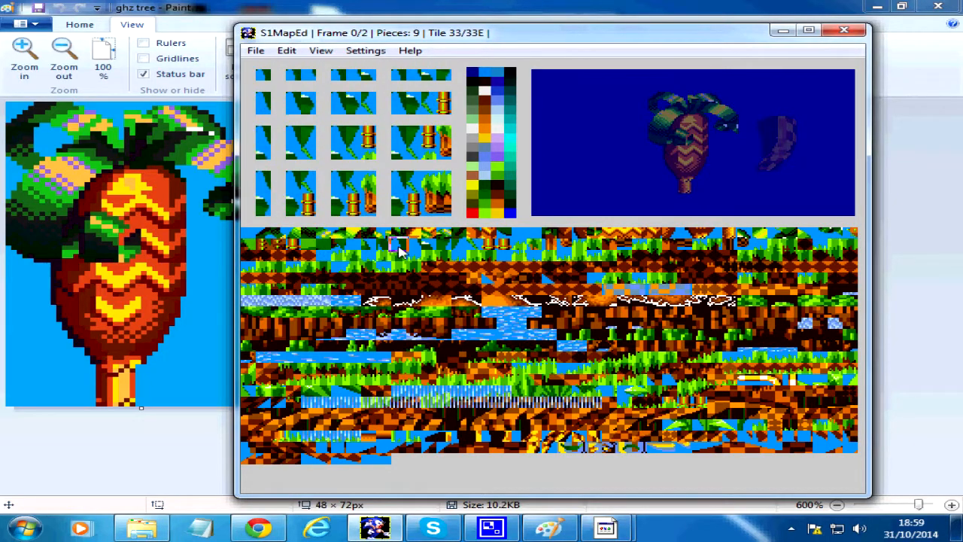
key("Right")
key("Left")
key("Right")
key("Left")
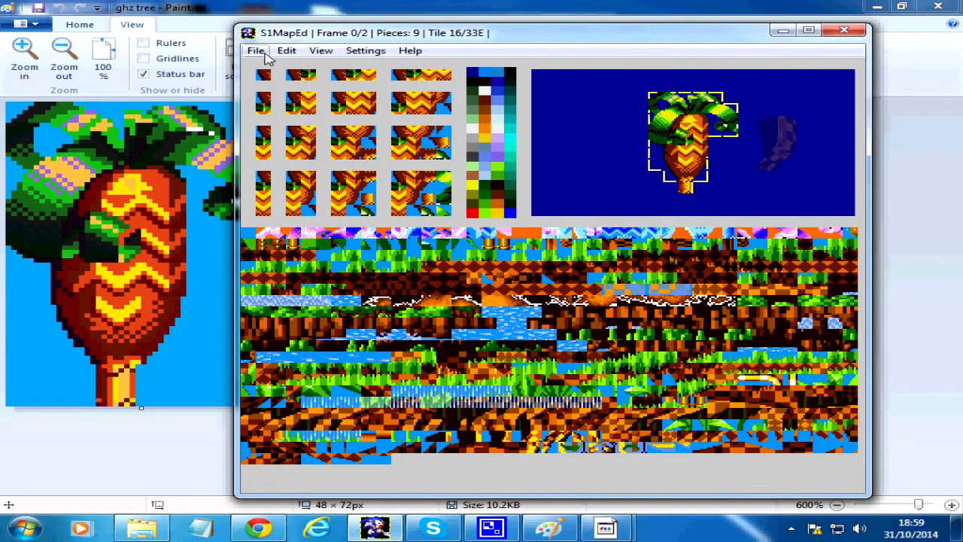
Step: Try to save the tile graphics Nemesis-compressed in the artnem folder of S1Fresh
left_click(258, 52)
mouse_move(271, 85)
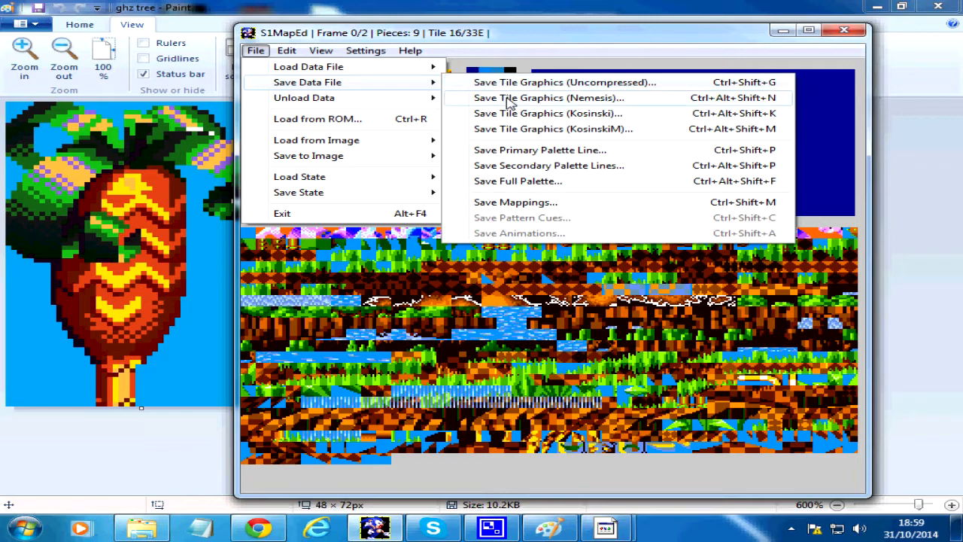
left_click(516, 99)
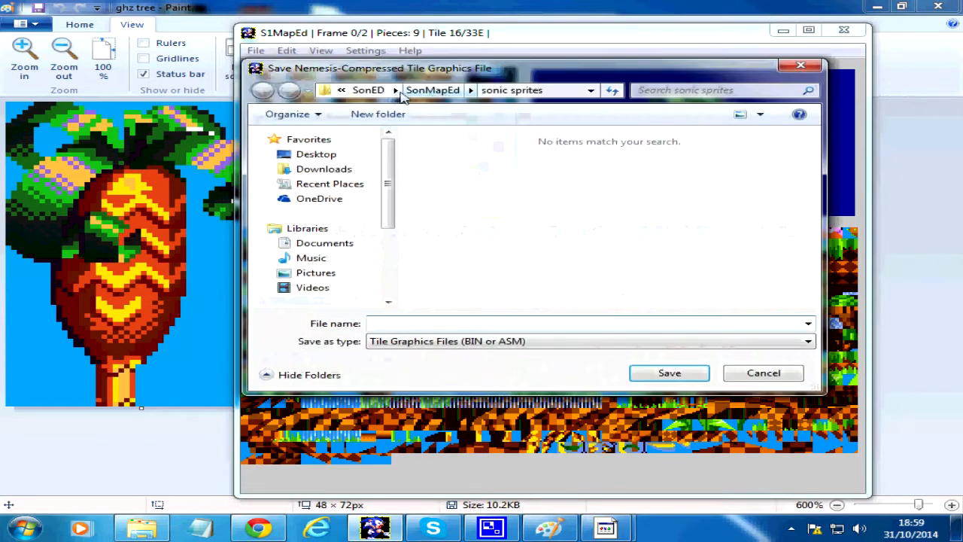
left_click(452, 234)
scroll(453, 225, "down", 3)
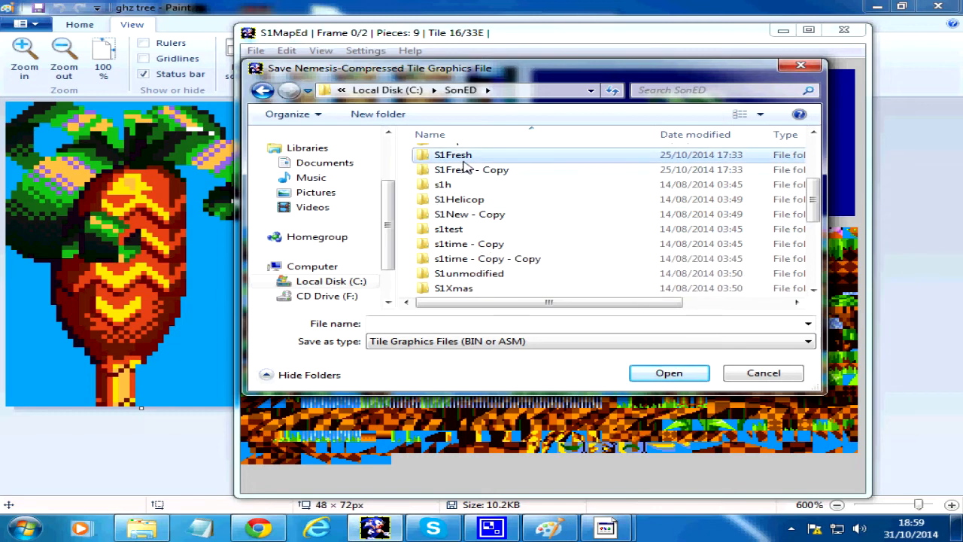
double_click(465, 165)
double_click(444, 243)
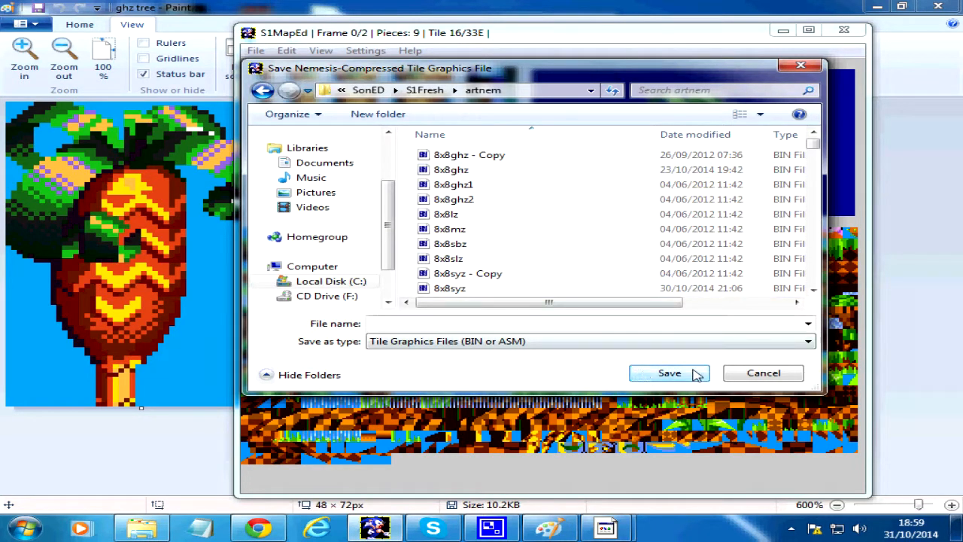
left_click(760, 372)
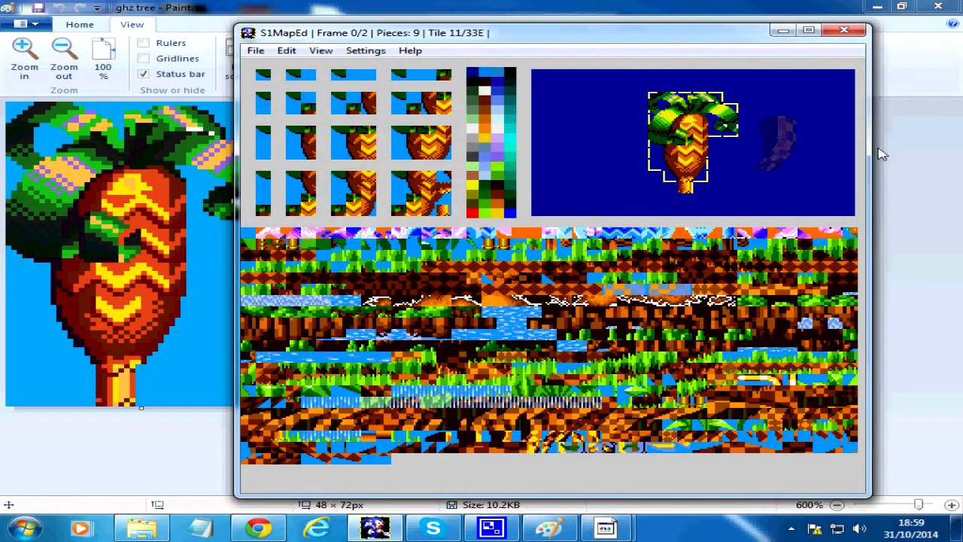
Step: Check the palm tree's imported tiles, close S1MapEd and switch to SonED2
left_click(624, 234)
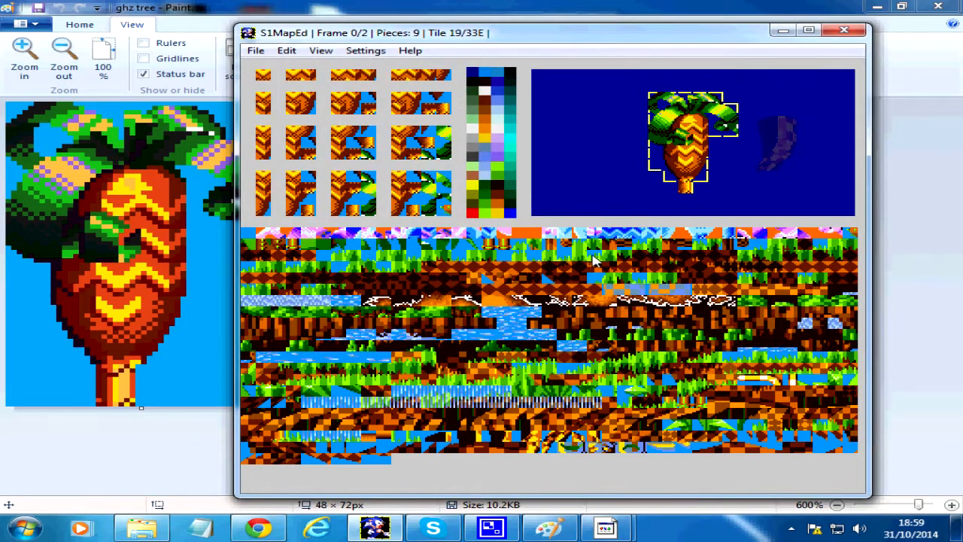
left_click(636, 243)
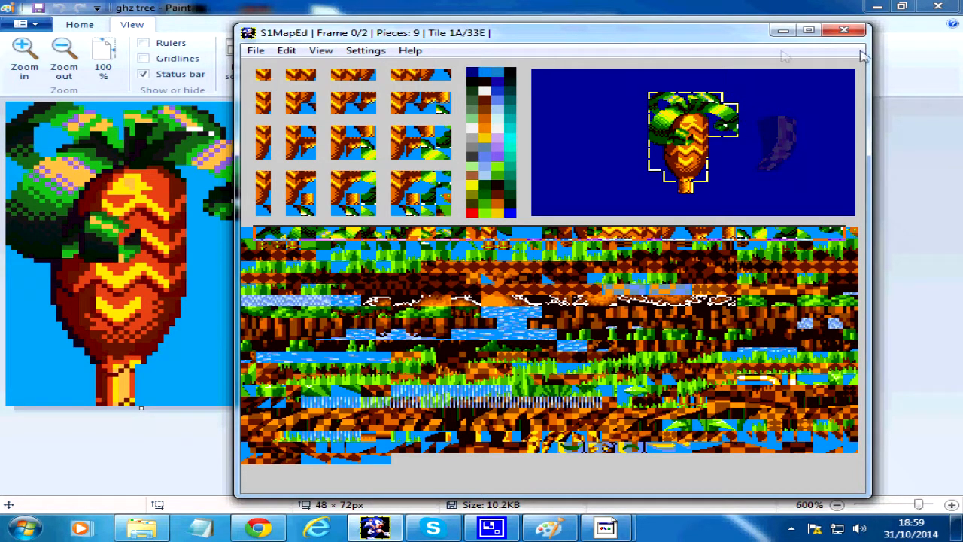
left_click(844, 30)
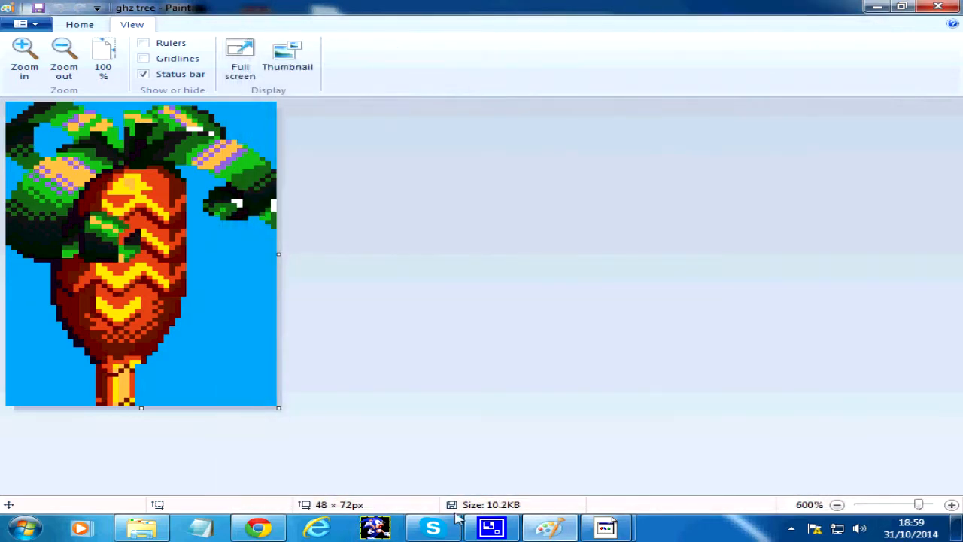
left_click(141, 528)
left_click(606, 528)
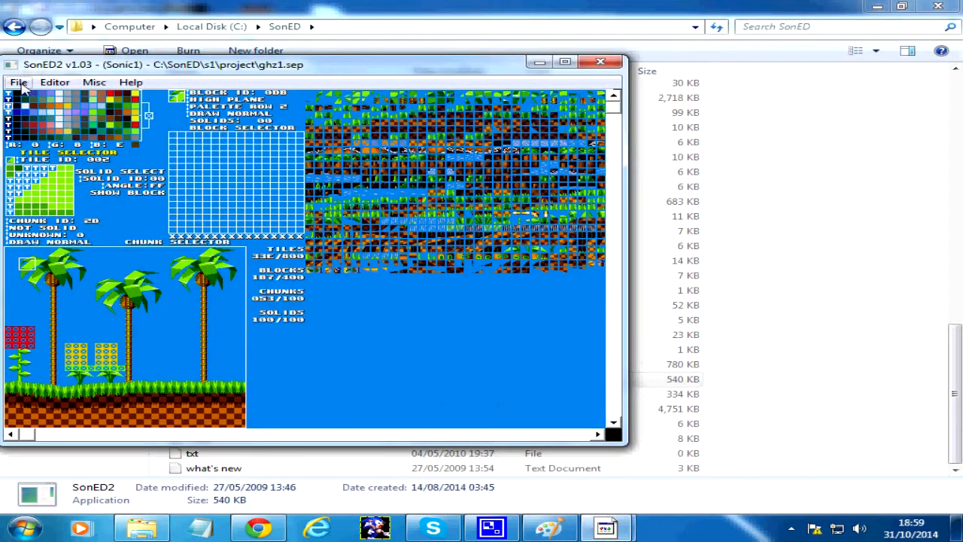
Step: Open the ghz1 project from the project folder of S1Fresh
left_click(25, 84)
left_click(54, 111)
left_click(158, 124)
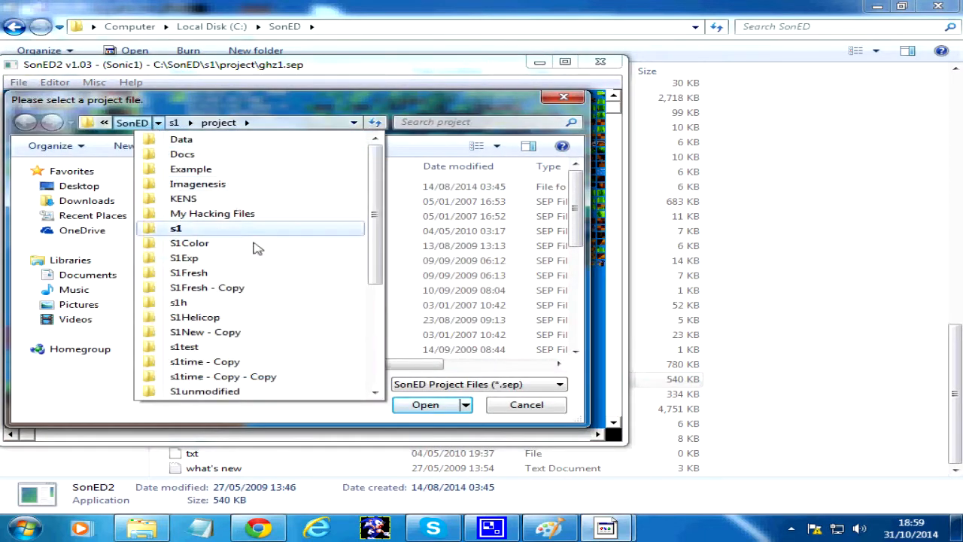
left_click(188, 276)
scroll(278, 320, "down", 5)
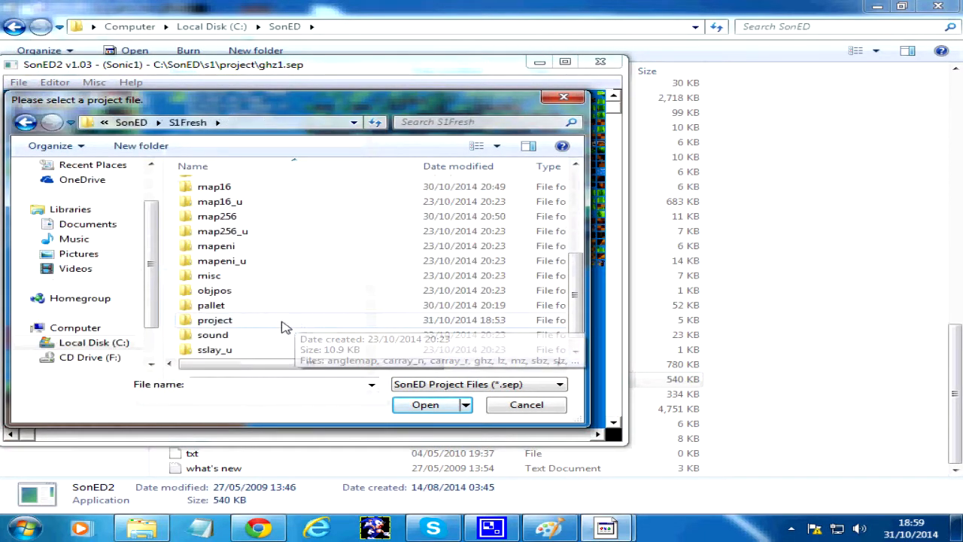
double_click(248, 320)
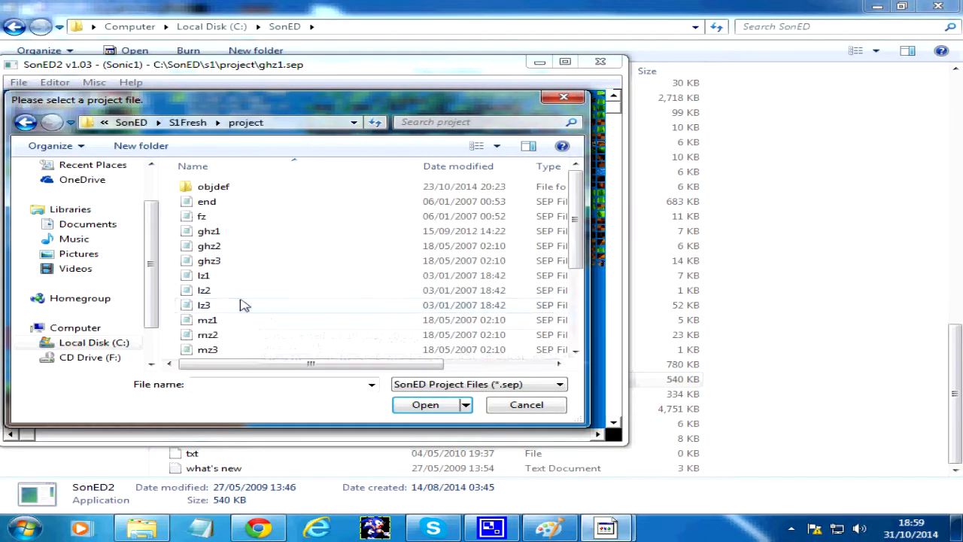
double_click(237, 232)
Step: Check the new palm trees in the level layout and open the chunk editor on chunk 2D
scroll(591, 291, "down", 1)
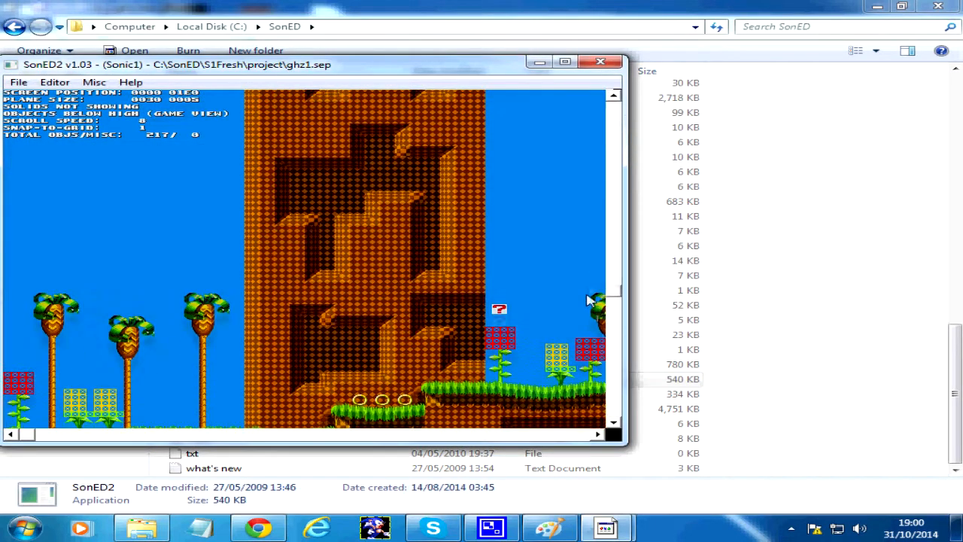
left_click(55, 82)
left_click(76, 128)
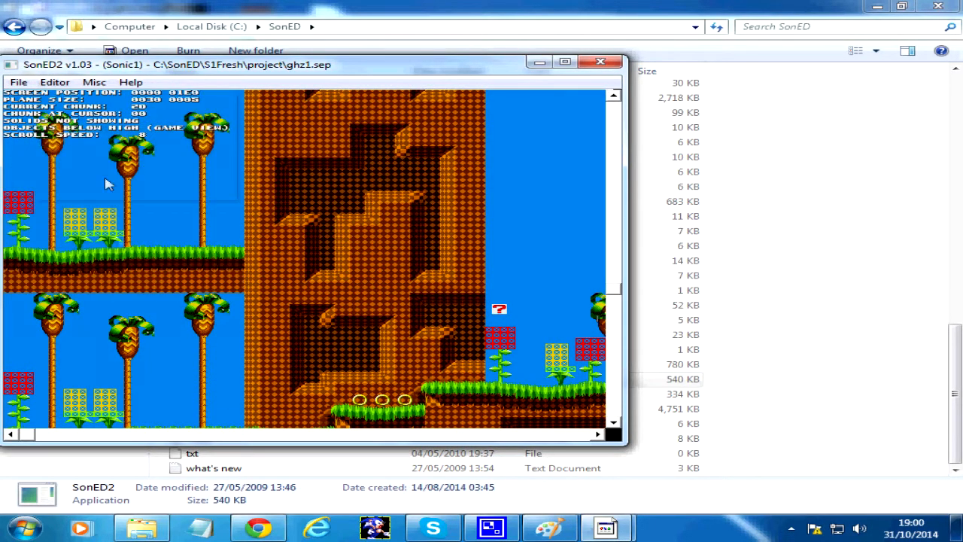
left_click(55, 82)
left_click(83, 97)
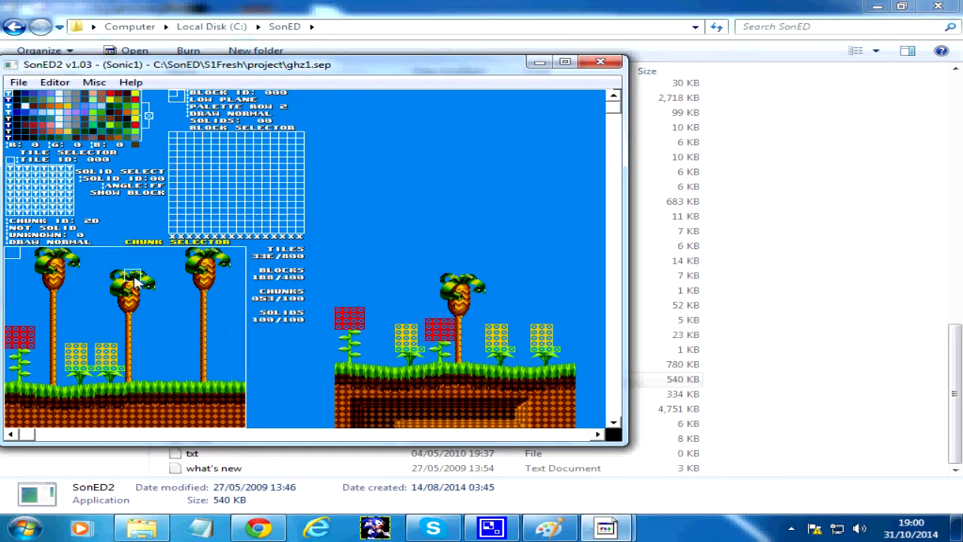
Step: Show the block list and erase the scrambled palm treetop from chunk 2E
left_click(245, 134)
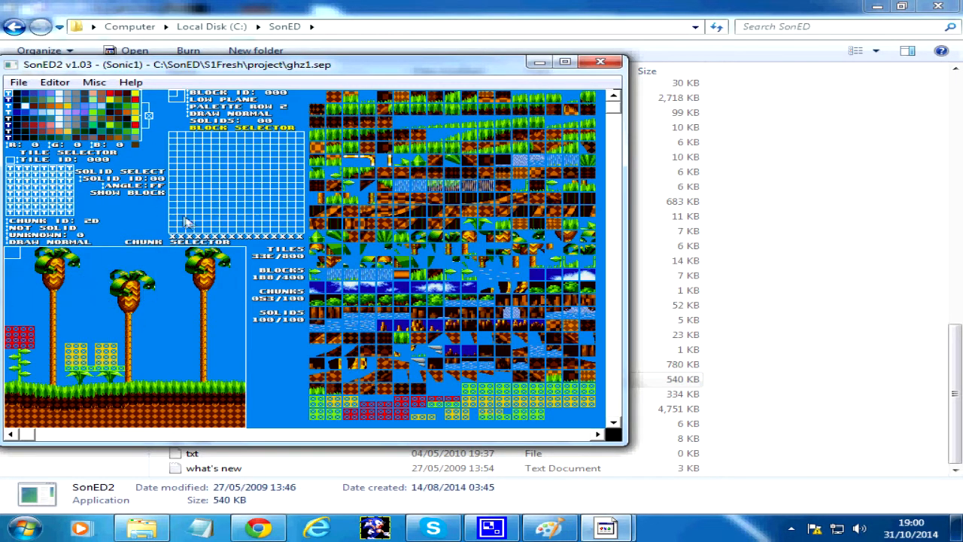
key("space")
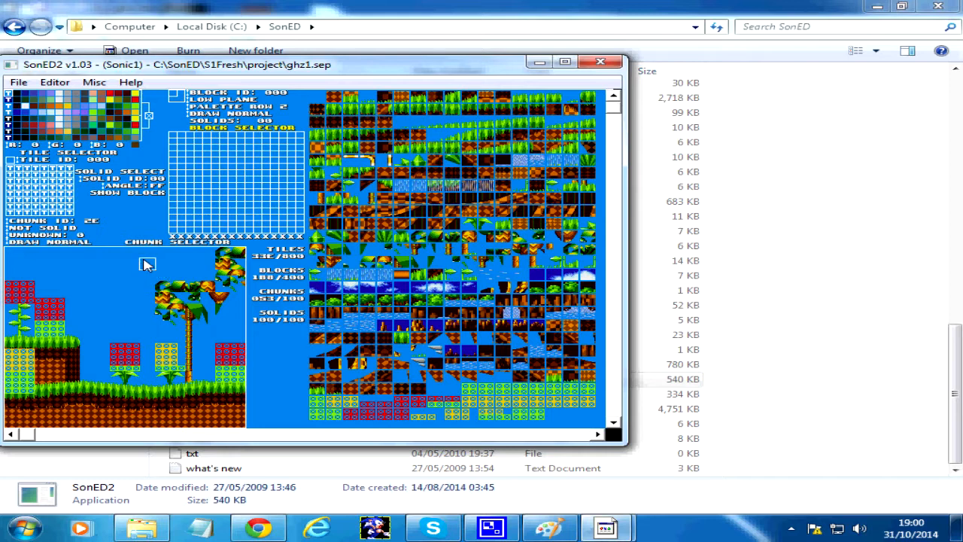
mouse_move(155, 293)
left_mouse_down()
mouse_move(161, 318)
mouse_move(218, 313)
mouse_move(188, 316)
mouse_move(209, 304)
mouse_move(222, 262)
mouse_move(210, 295)
left_mouse_up()
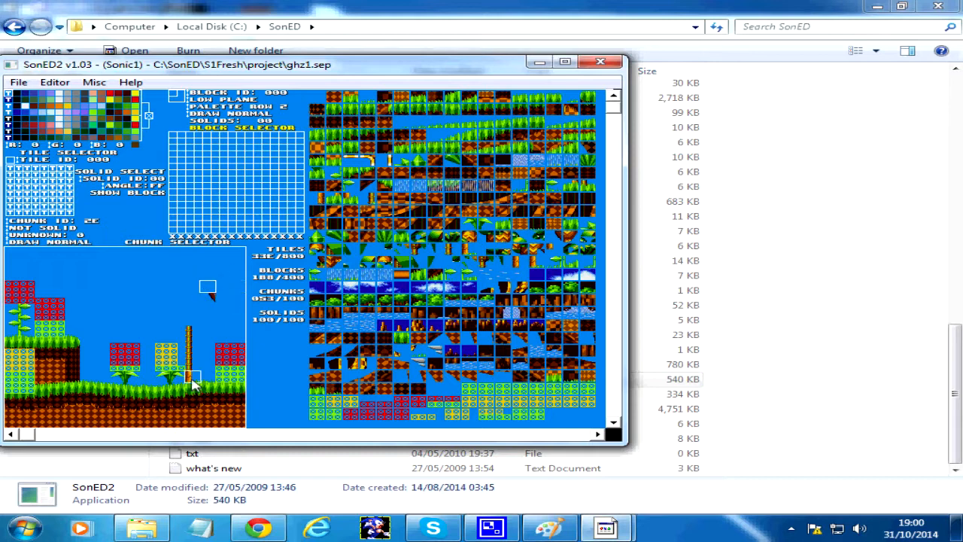
Step: Copy the trunk block from the middle palm in chunk 2D and extend chunk 2E's trunk upward with it
key("space")
right_click(132, 344)
key("BackSpace")
left_click_drag(194, 367, 193, 337)
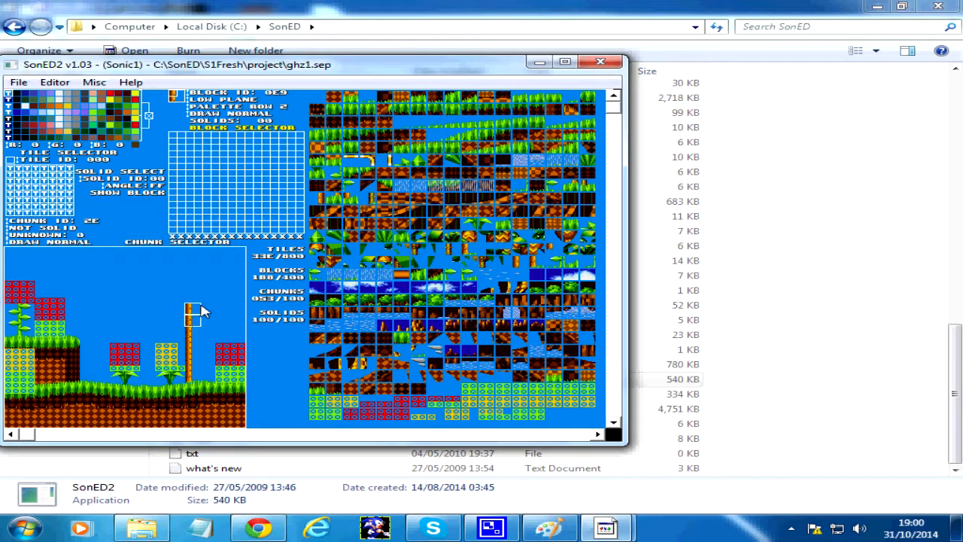
Step: Copy the bottom row of blocks of the middle palm's head in chunk 2D onto chunk 2E's trunk
key("BackSpace")
right_click(129, 311)
key("space")
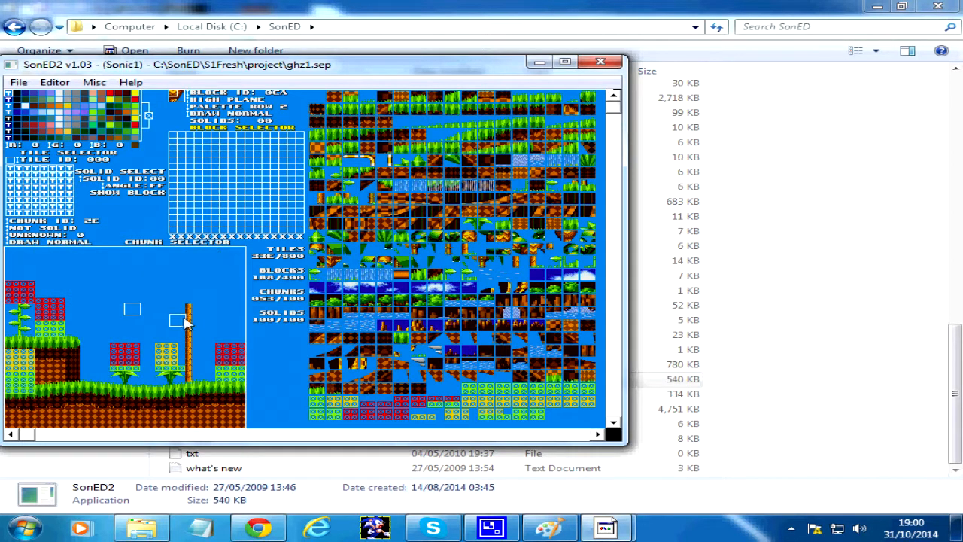
left_click(195, 296)
key("BackSpace")
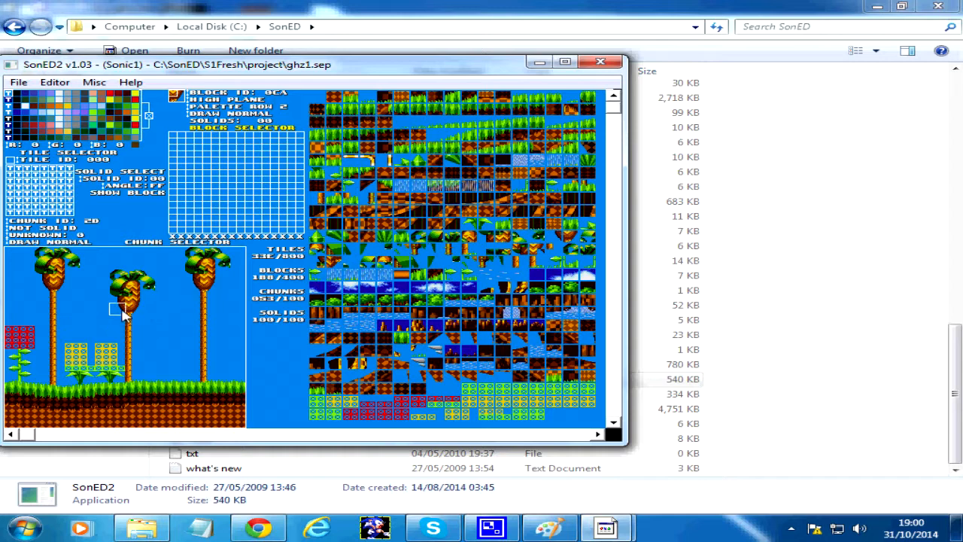
right_click(122, 311)
key("space")
Step: Copy the next row of palm head blocks from chunk 2D above the bottom row in chunk 2E
key("BackSpace")
right_click(123, 305)
key("space")
key("BackSpace")
right_click(140, 302)
key("space")
left_click(192, 291)
Step: Copy the palm's left-hand and top-centre leaf blocks from chunk 2D to the matching places in chunk 2E
key("BackSpace")
right_click(143, 292)
key("space")
key("BackSpace")
right_click(120, 277)
key("space")
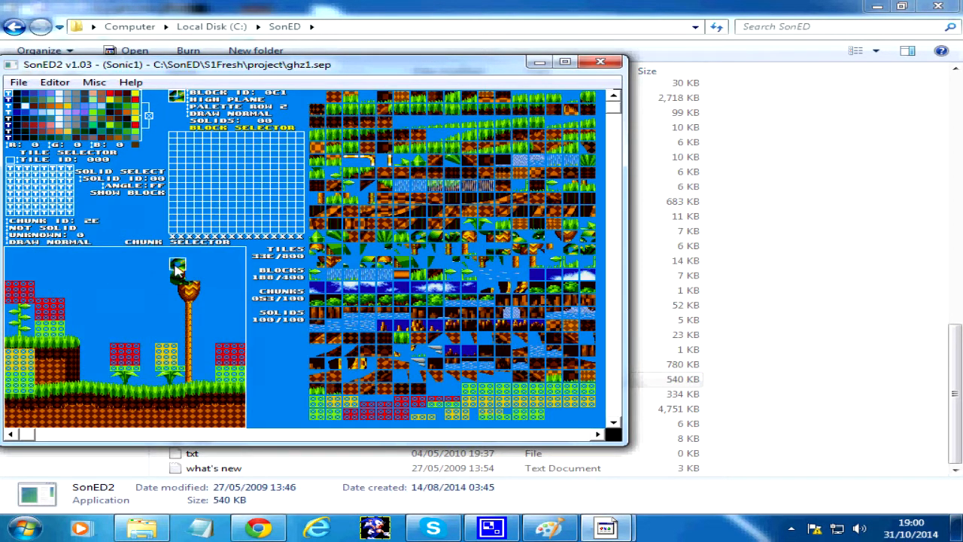
key("BackSpace")
key("space")
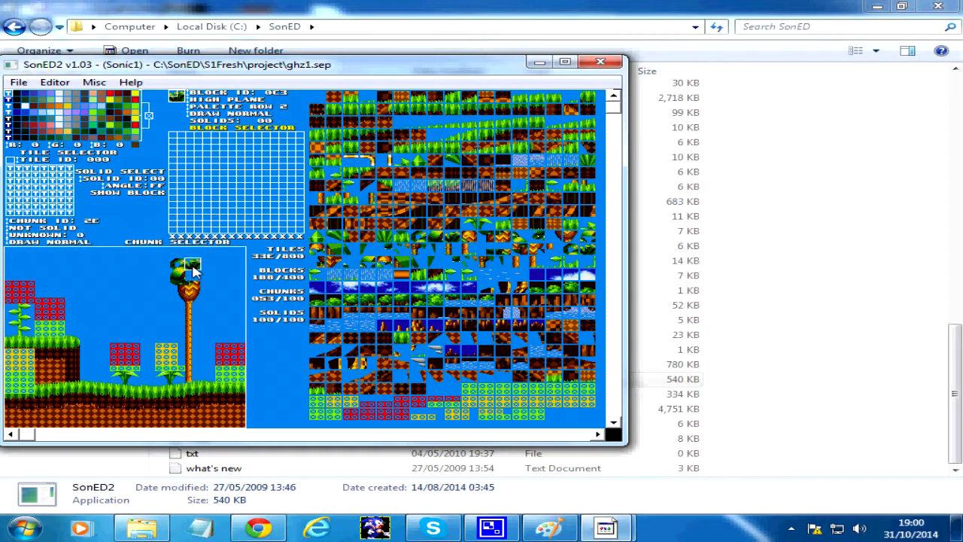
Step: Complete chunk 2E's palm with centre block 0C4 and right-hand leaf blocks 0C8 and 0C7 from chunk 2D, and compare both chunks
key("BackSpace")
key("space")
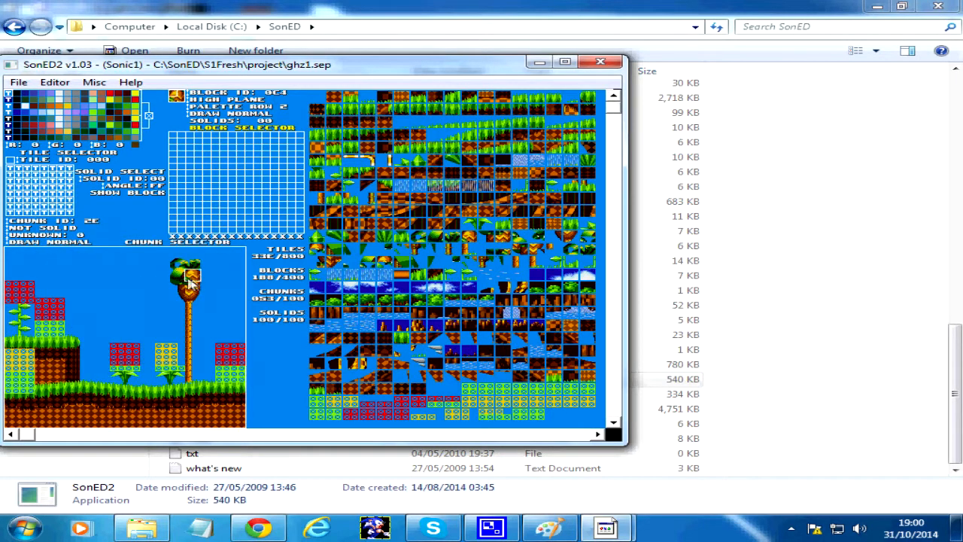
key("BackSpace")
key("space")
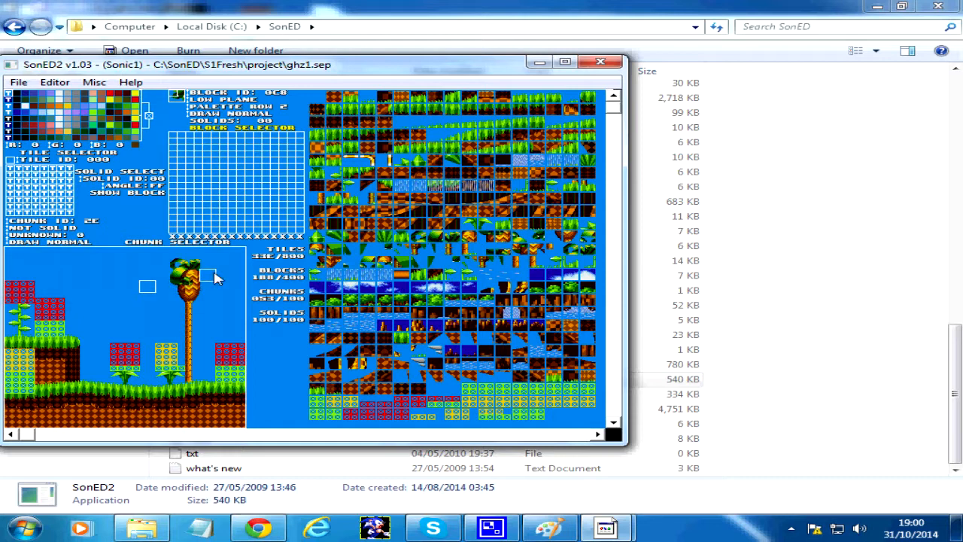
key("BackSpace")
key("space")
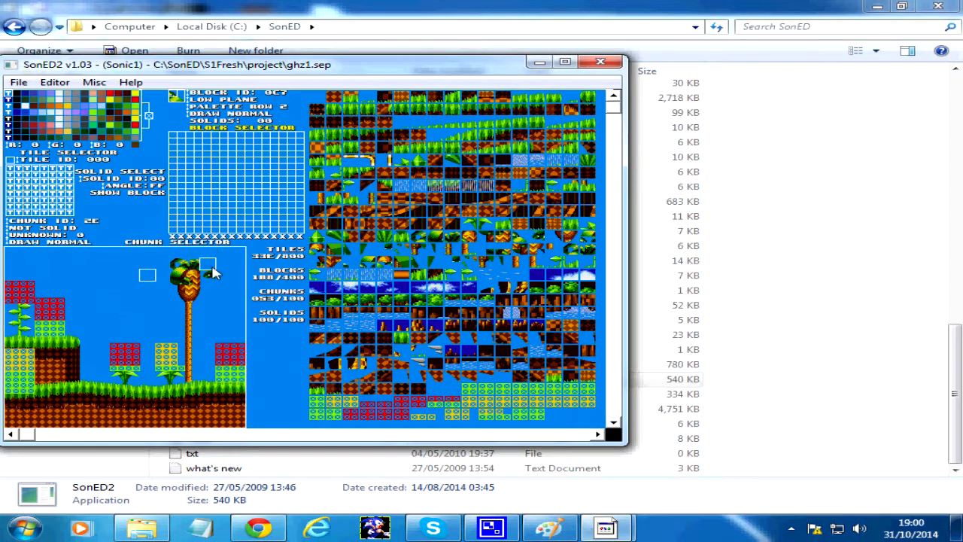
key("BackSpace")
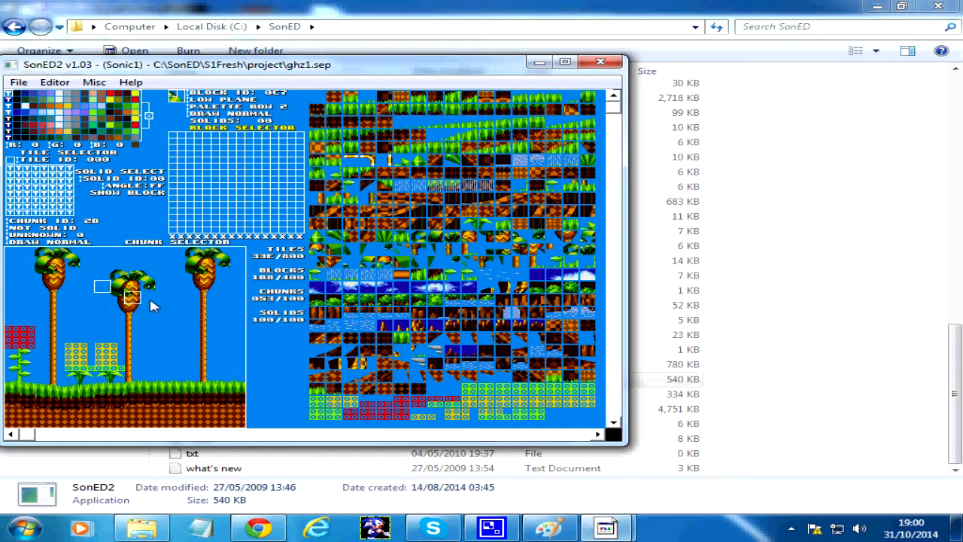
key("space")
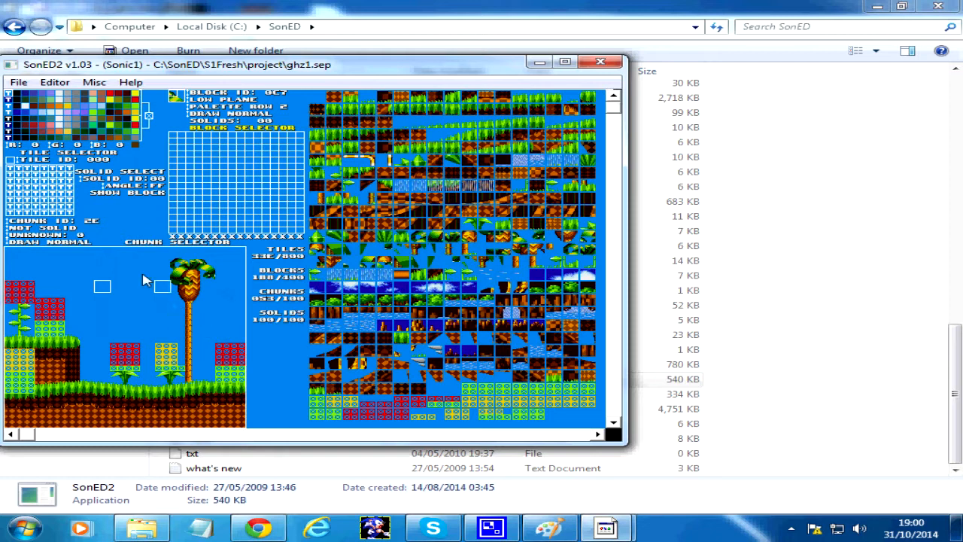
Step: Save the ghz1 project and close SonED2
left_click(20, 82)
left_click(39, 115)
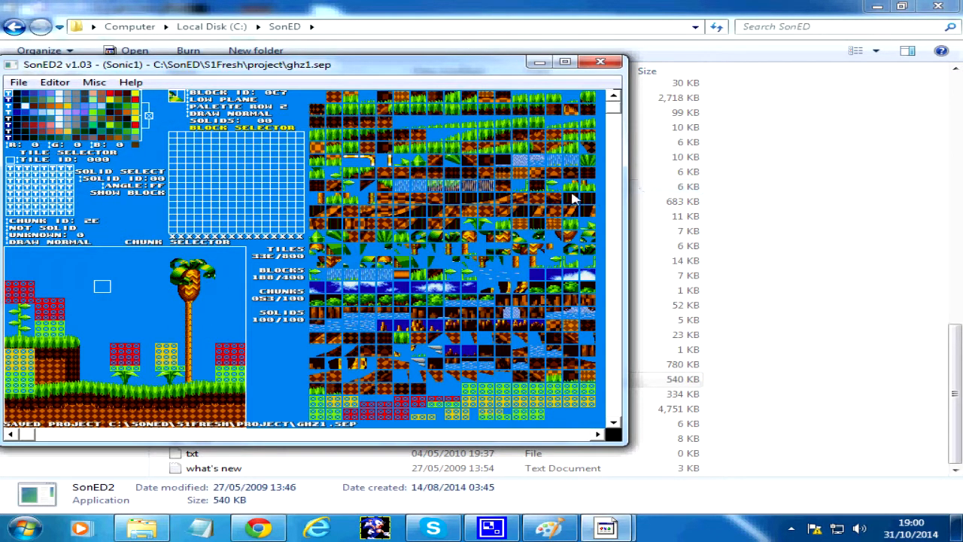
left_click(599, 61)
Step: Run the build batch file in the S1Fresh folder to assemble the ROM, and dismiss its console
scroll(245, 192, "up", 12)
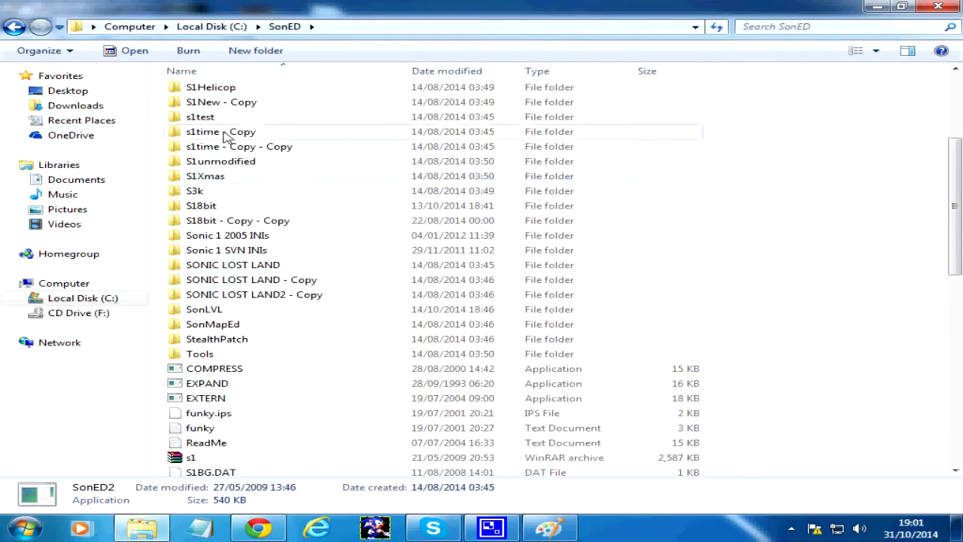
scroll(234, 184, "up", 3)
left_click(211, 180)
double_click(210, 184)
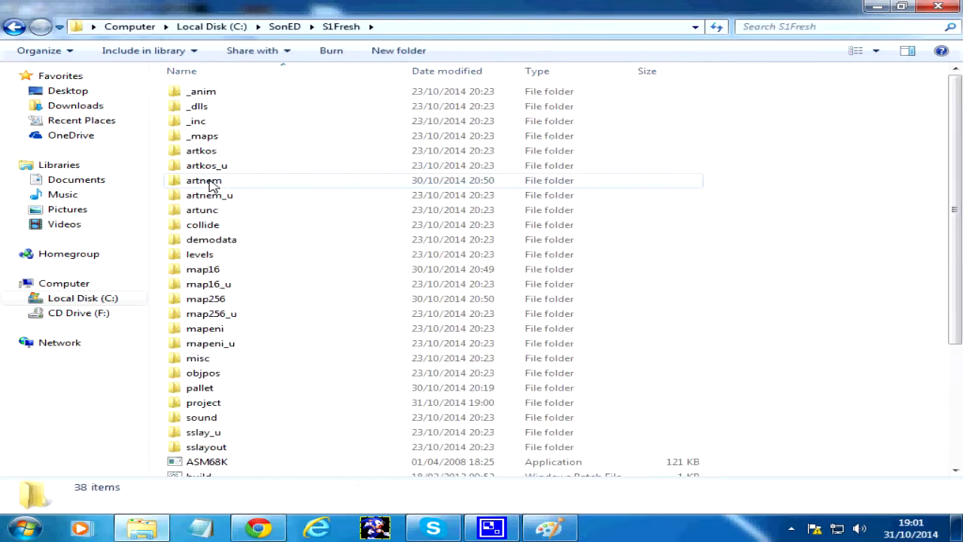
scroll(211, 186, "down", 4)
left_click(199, 306)
double_click(198, 308)
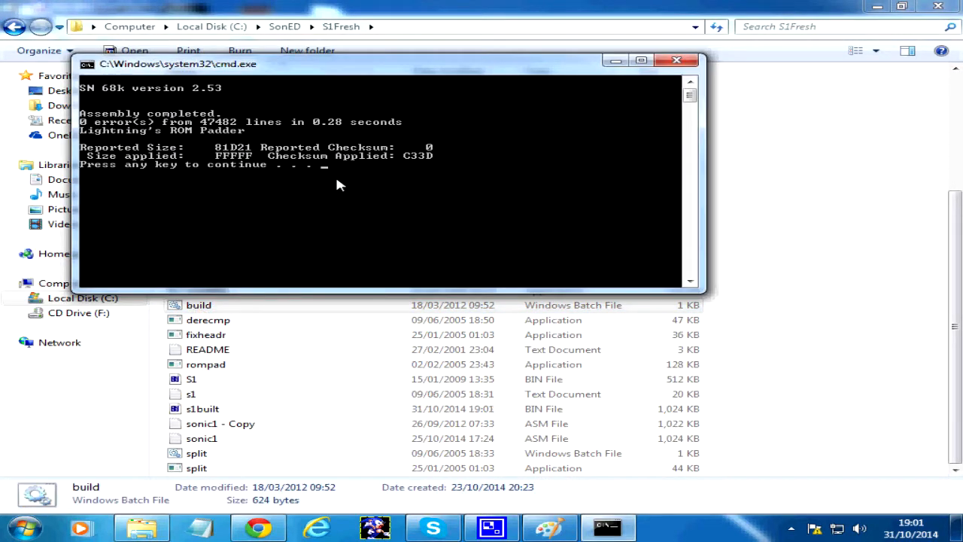
key("Return")
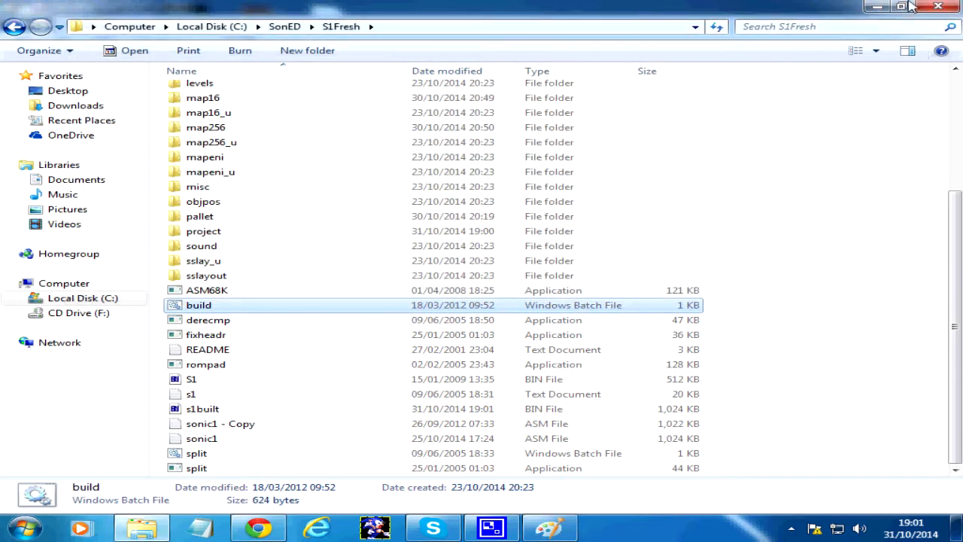
Step: Minimise the open windows, launch the Fusion emulator and load the s1built ROM from S1Fresh
left_click(878, 6)
left_click(879, 7)
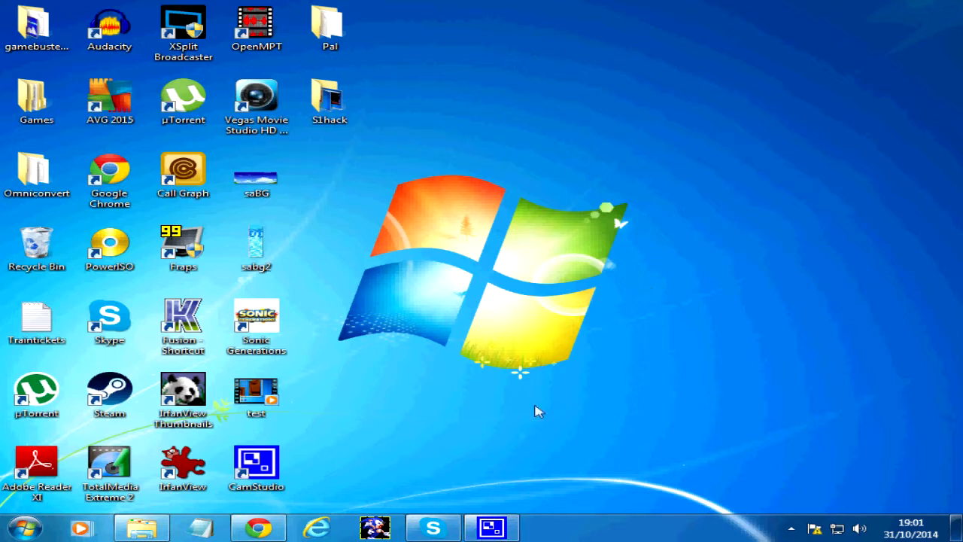
double_click(182, 320)
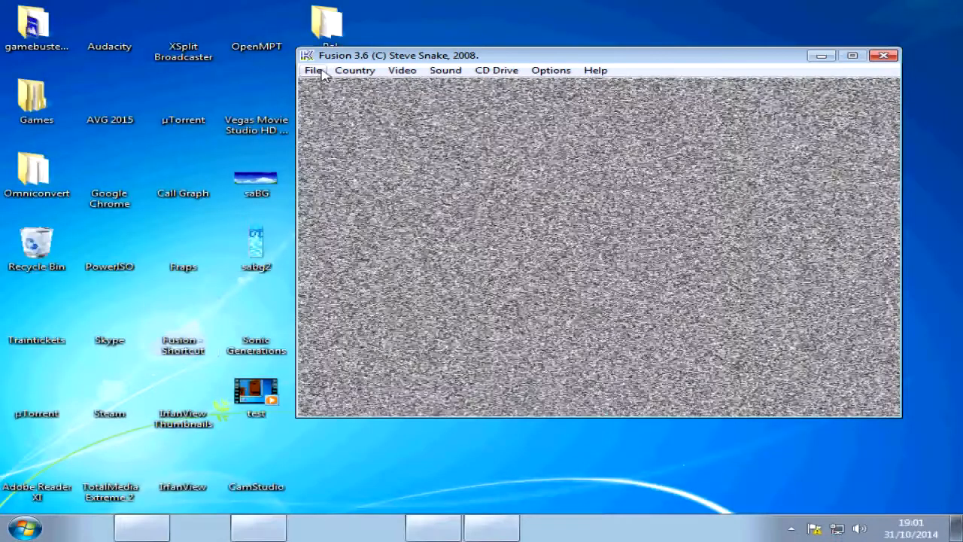
left_click(313, 70)
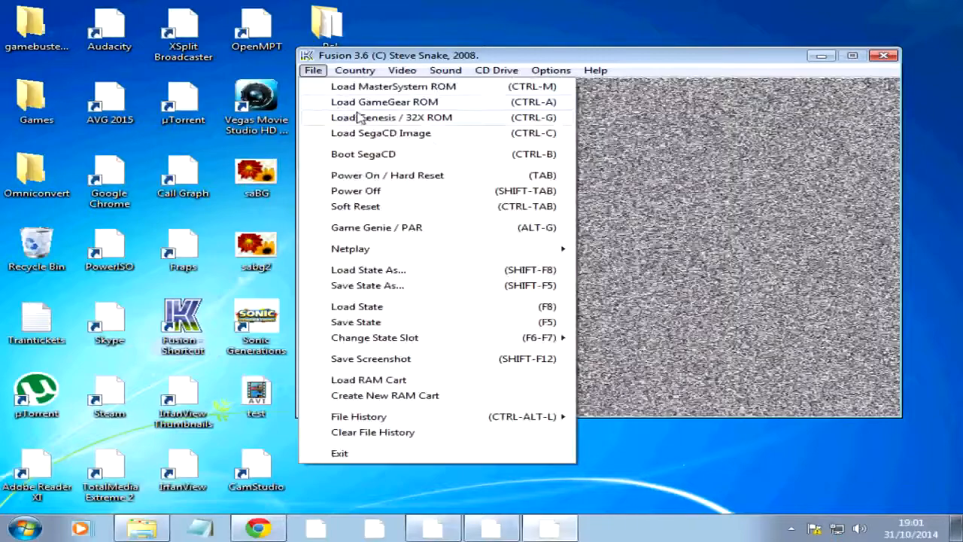
left_click(335, 114)
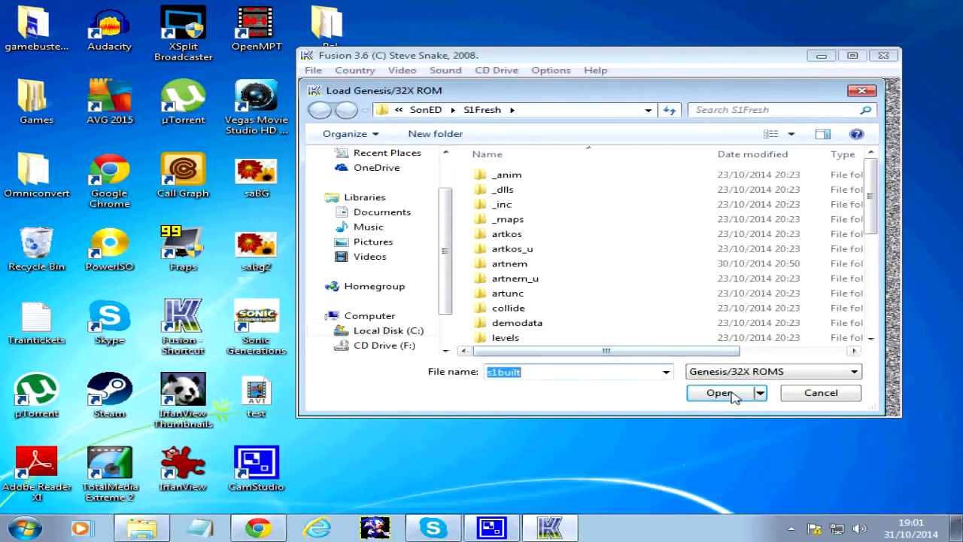
left_click(729, 393)
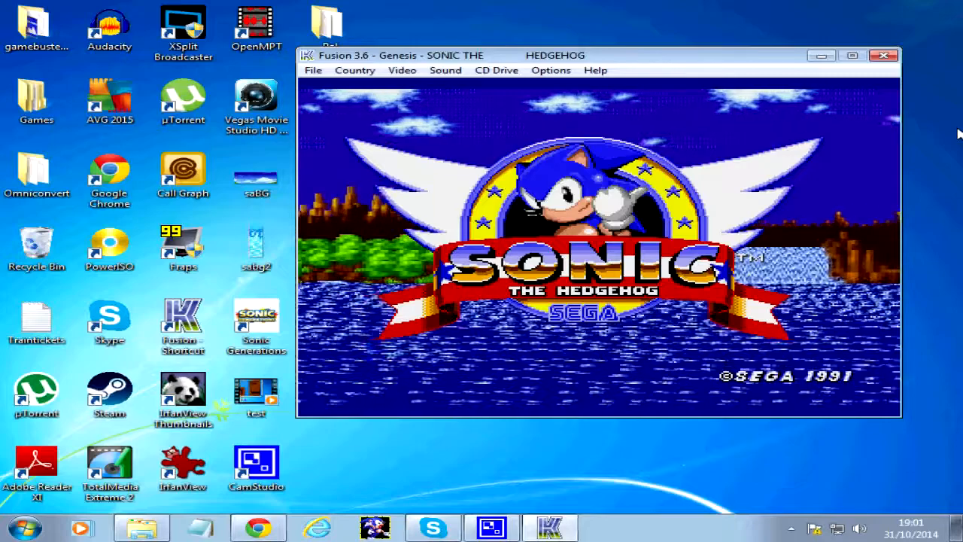
Step: Start Green Hill Zone Act 1 and run Sonic through the opening section to inspect the replaced palm tree graphics
key("Return")
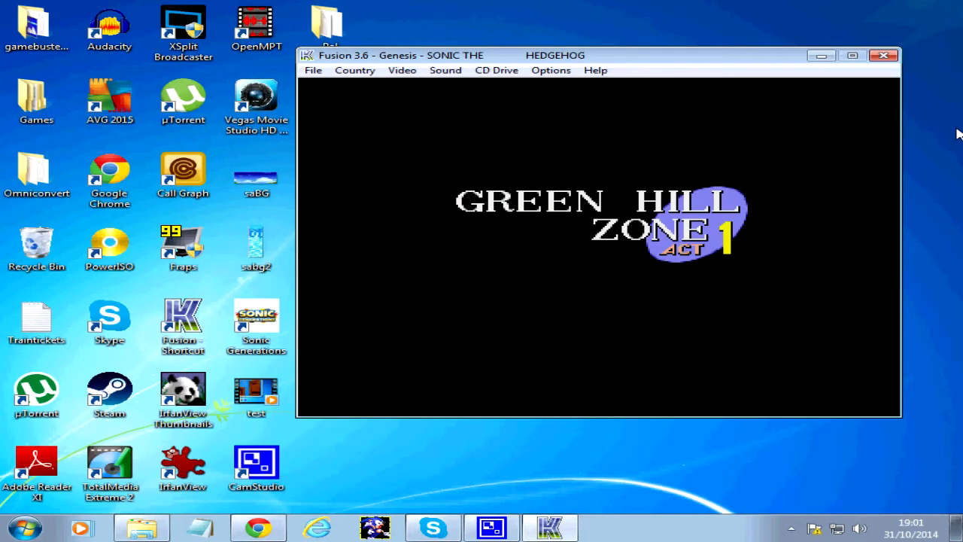
key("Left")
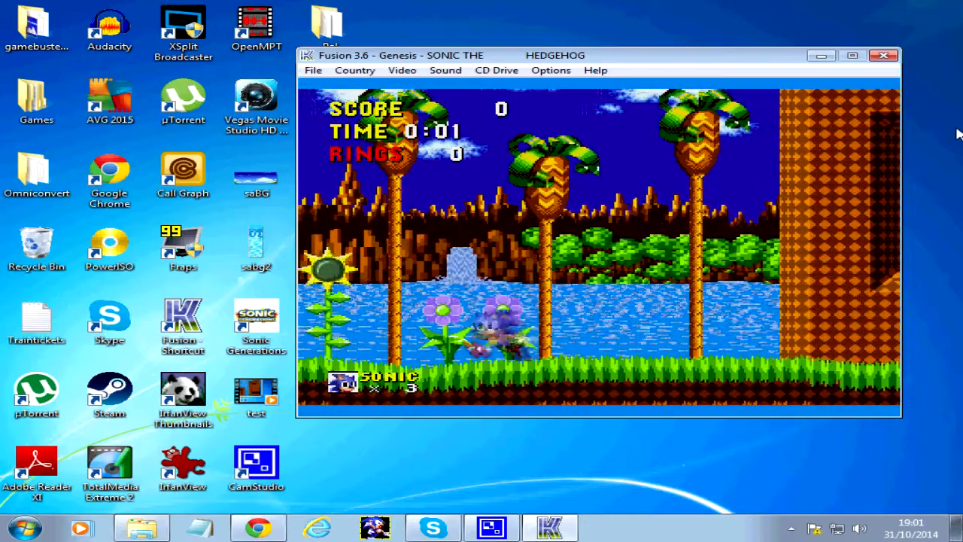
key("Right")
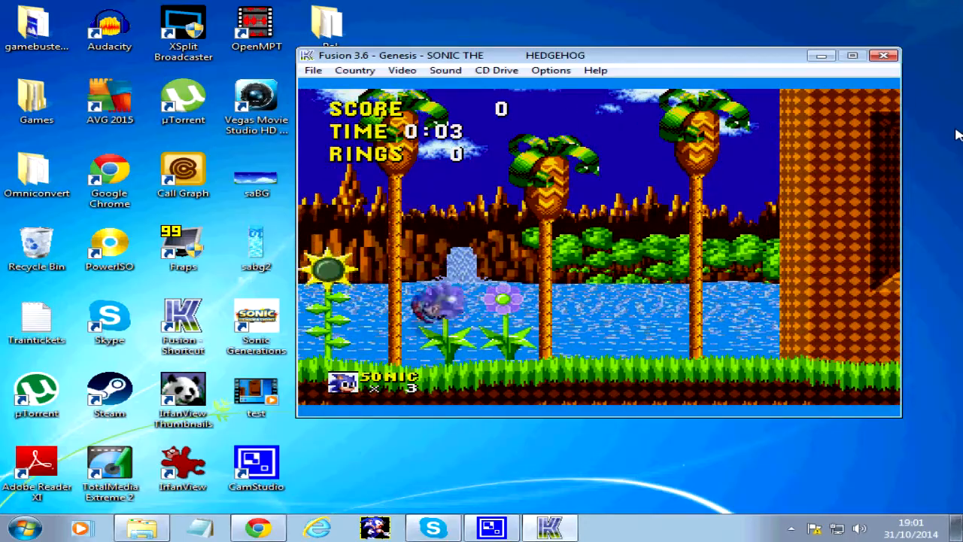
key("a")
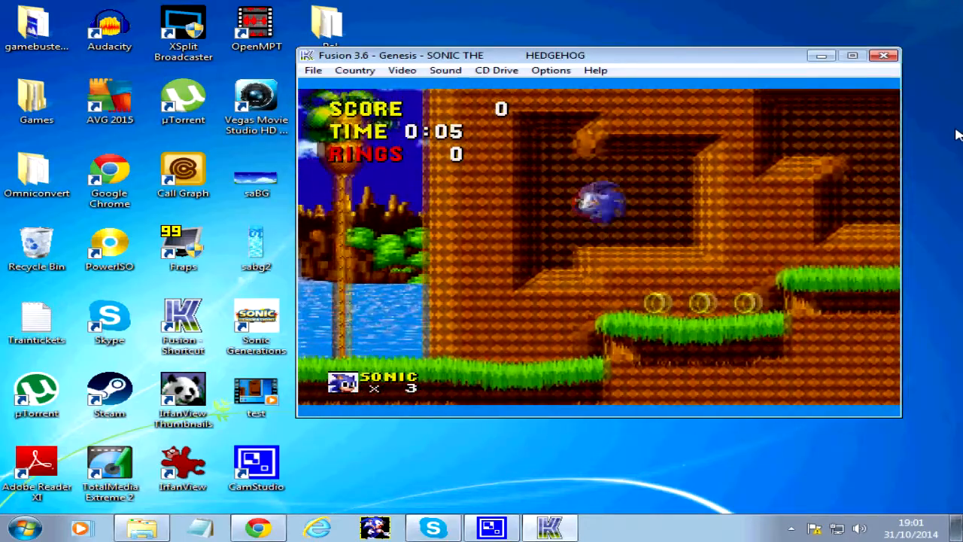
key("a")
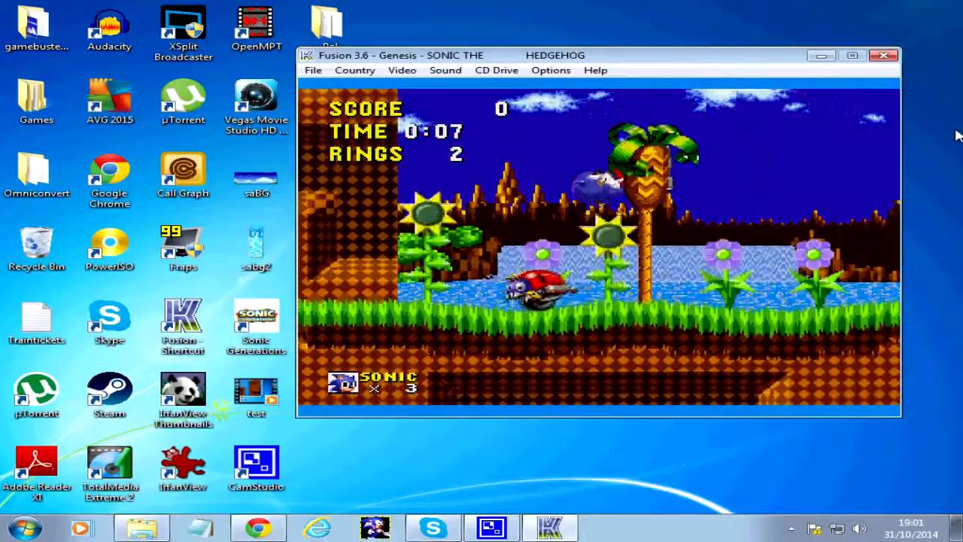
key("a")
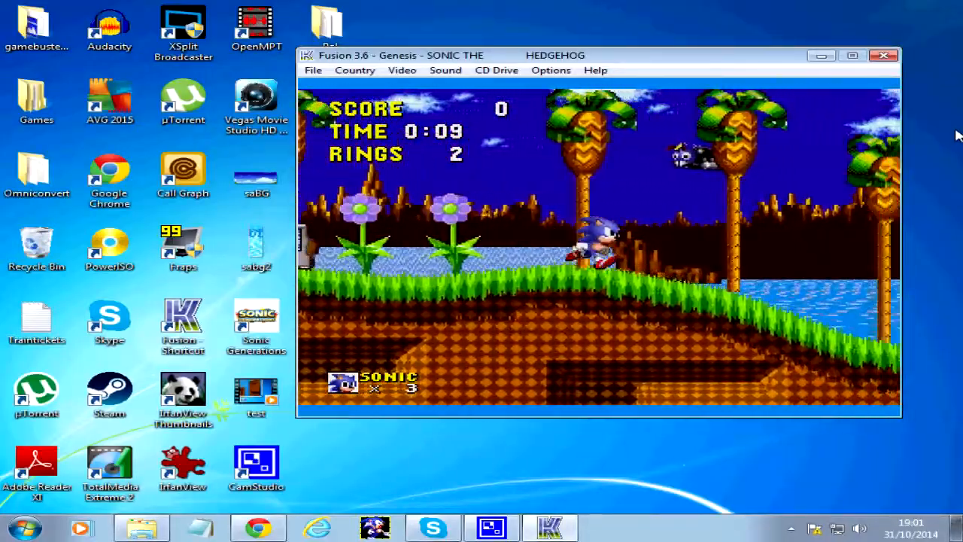
Step: Continue Sonic down the slope and across the log bridge to the raised grassy ledge, checking the palms and scenery along the way
key("a")
key("Right")
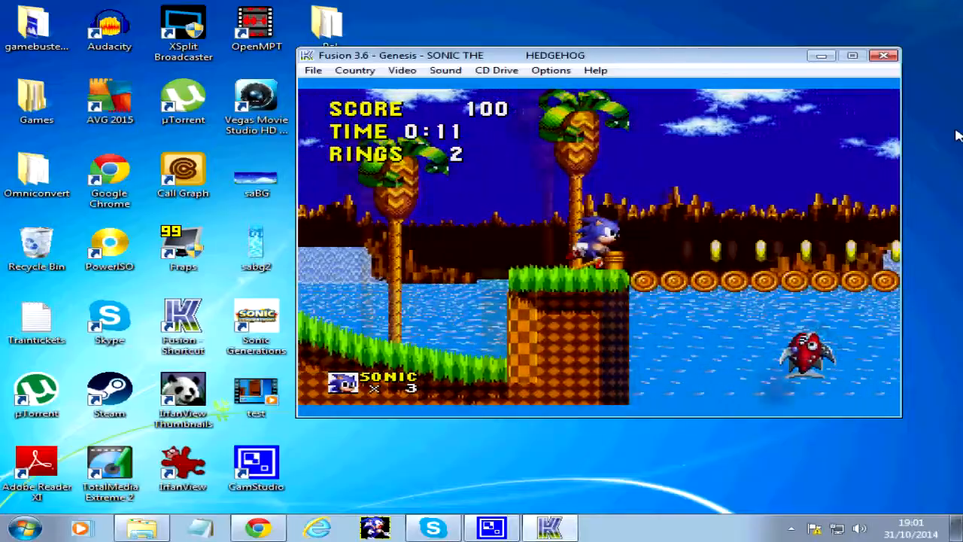
key("Right")
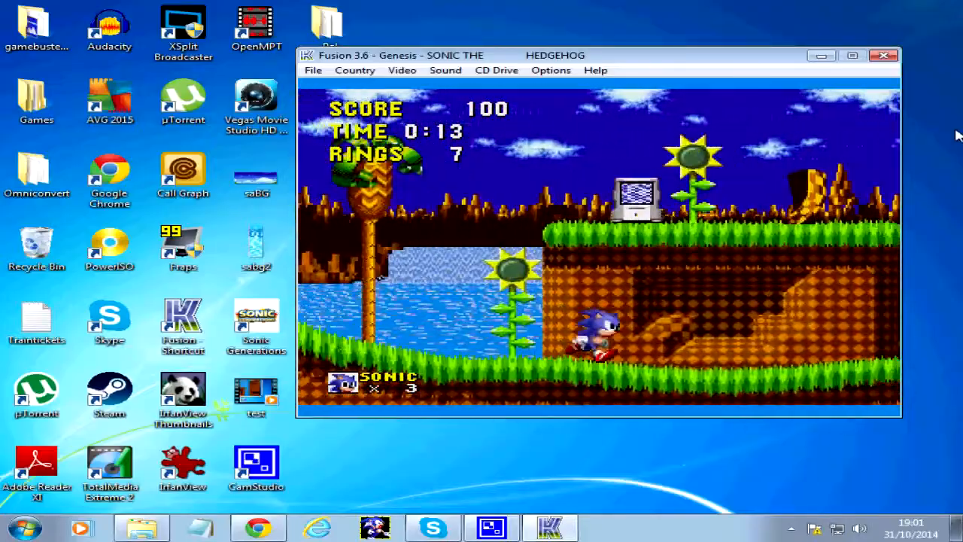
key("Left")
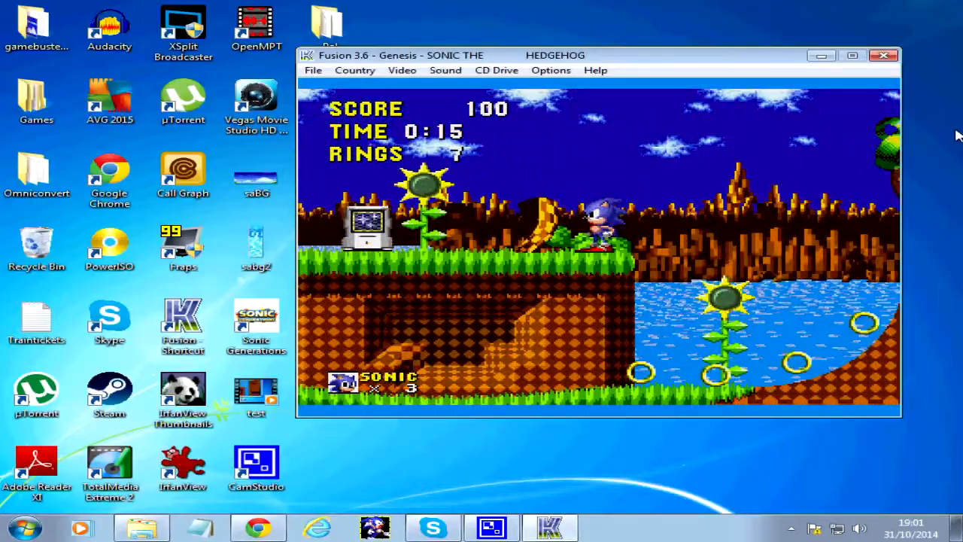
key("Right")
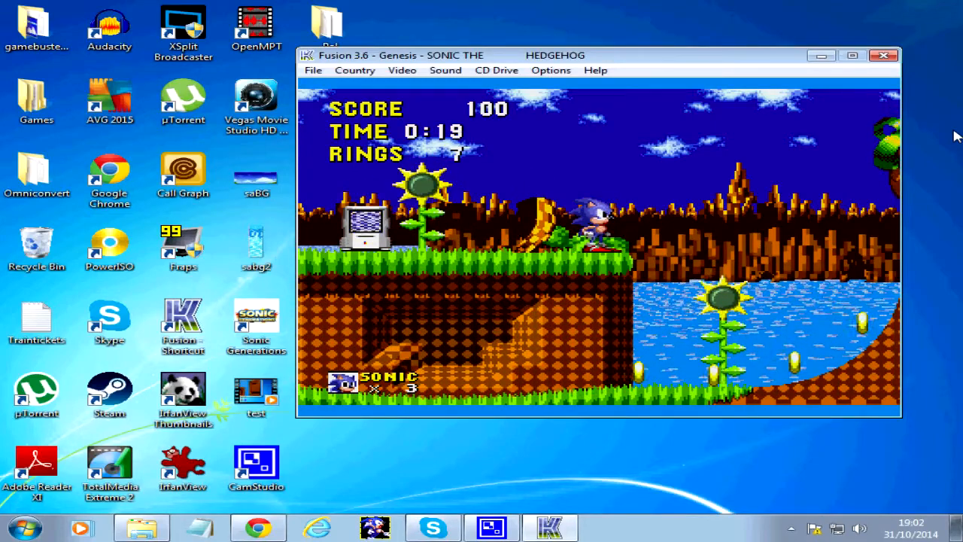
key("a")
key("Left")
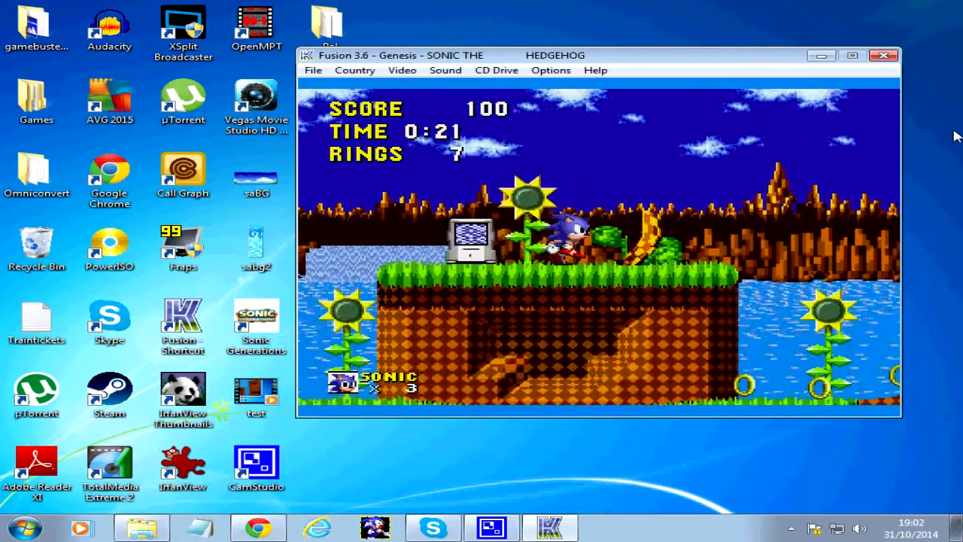